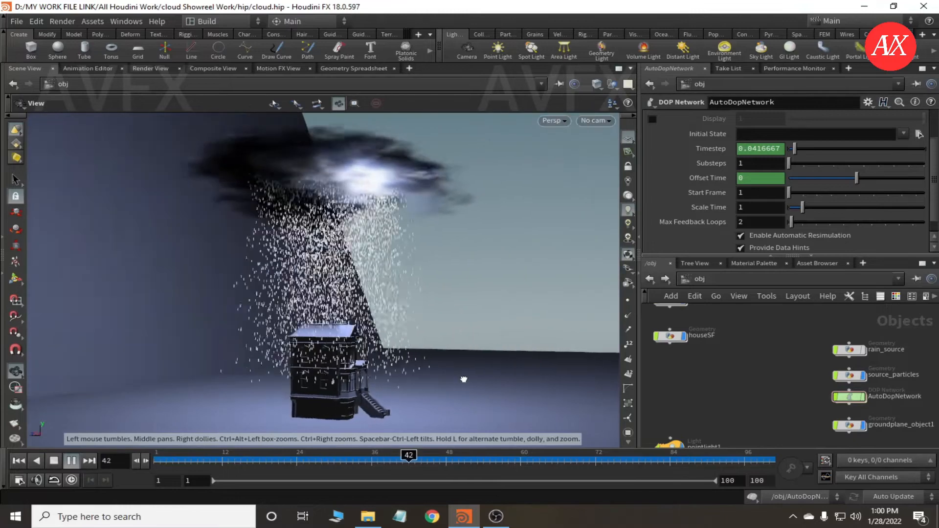
Step: Examine the finished rain cloud simulation from the front and up close, toggling the houseSF object's display off and on
drag(483, 379, 362, 394)
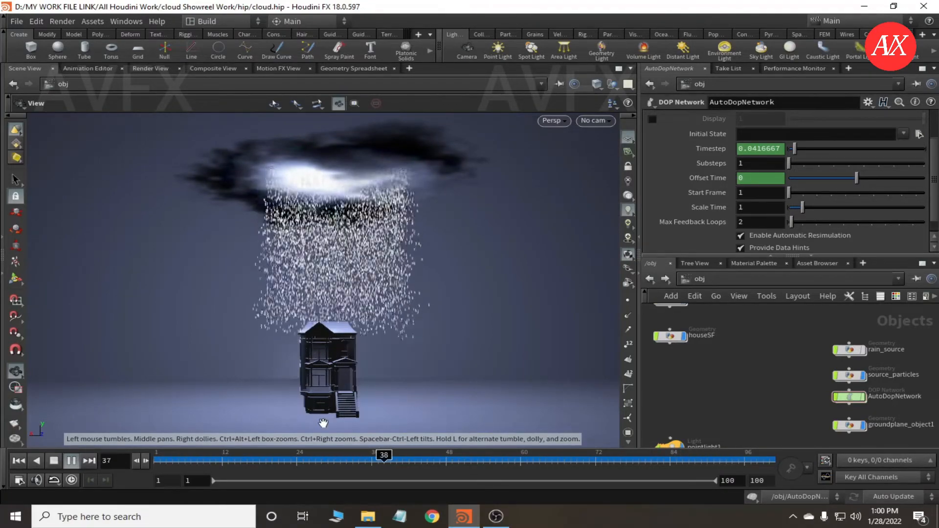
scroll(323, 423, up, 8)
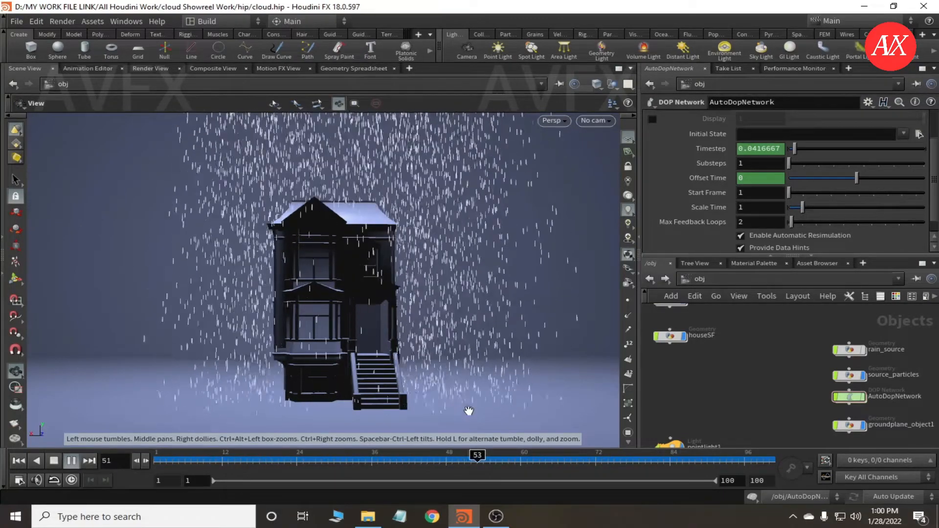
click(683, 338)
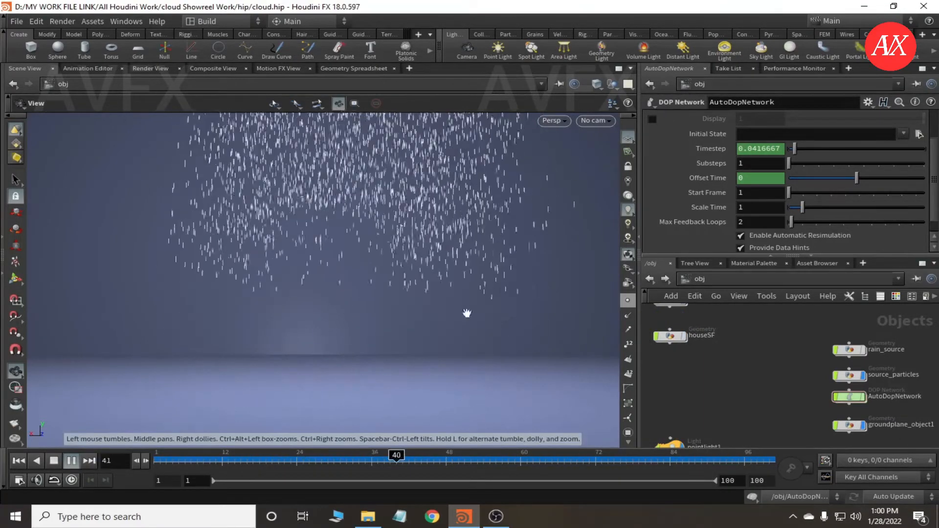
click(683, 336)
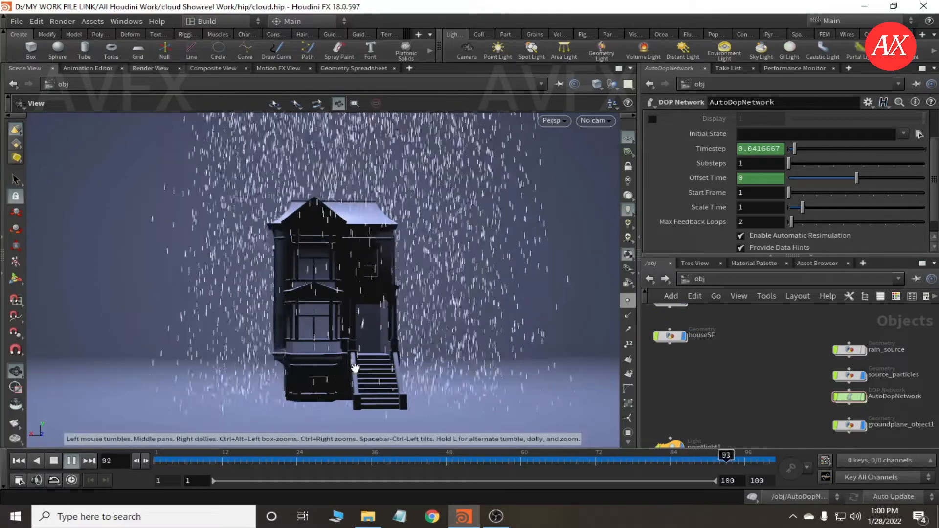
scroll(360, 356, down, 5)
scroll(360, 355, up, 3)
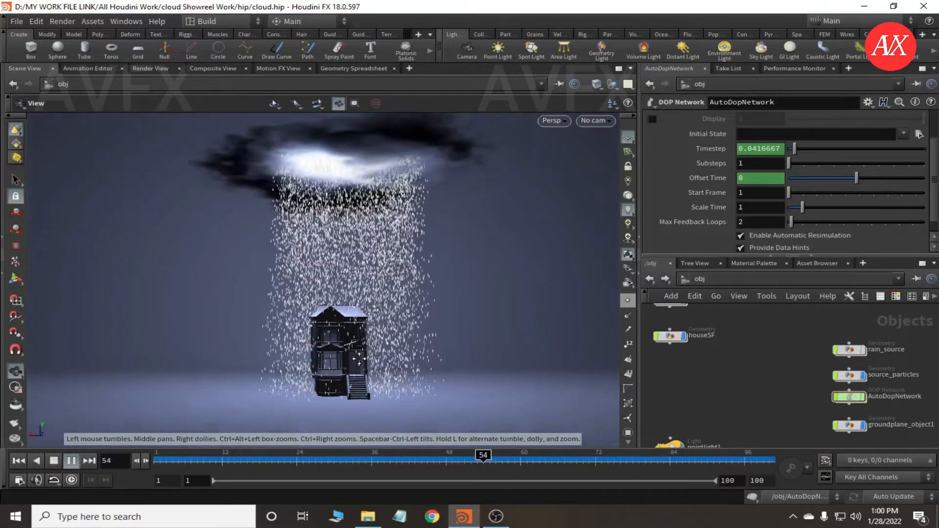
scroll(360, 354, down, 1)
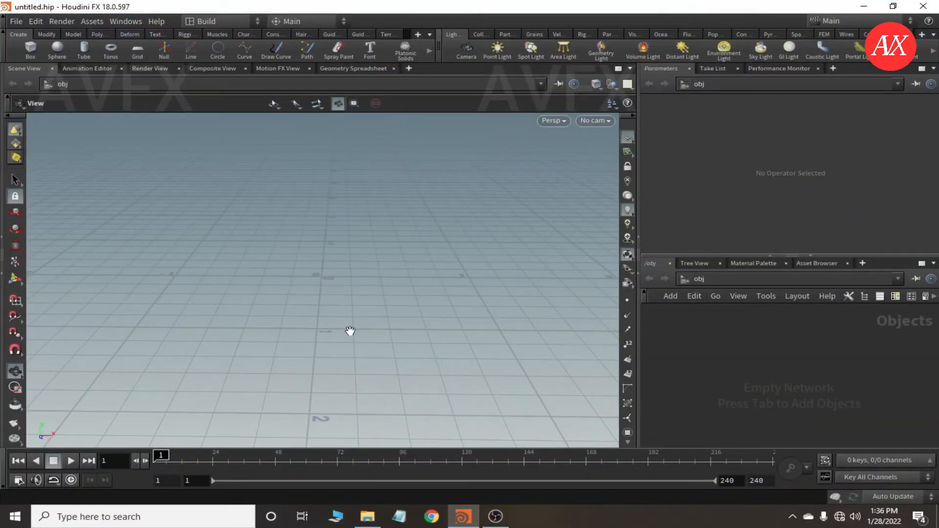
Step: Create a Geometry object in the empty scene and name it landscap
drag(313, 341, 460, 289)
drag(380, 296, 353, 307)
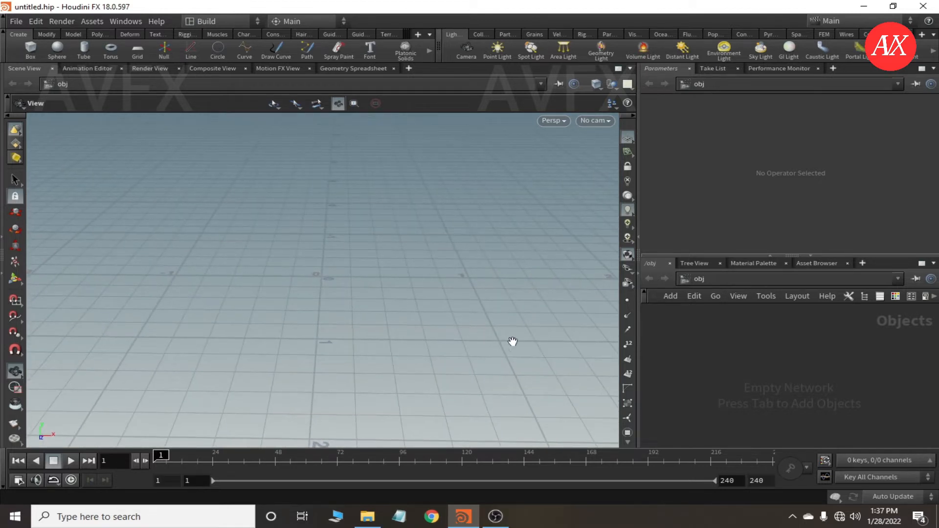
key(Tab)
text(ge)
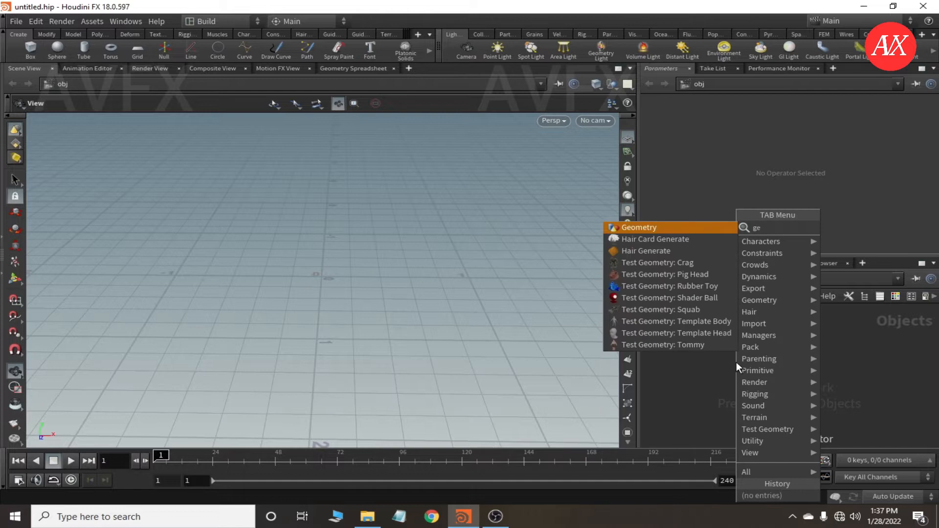
click(729, 232)
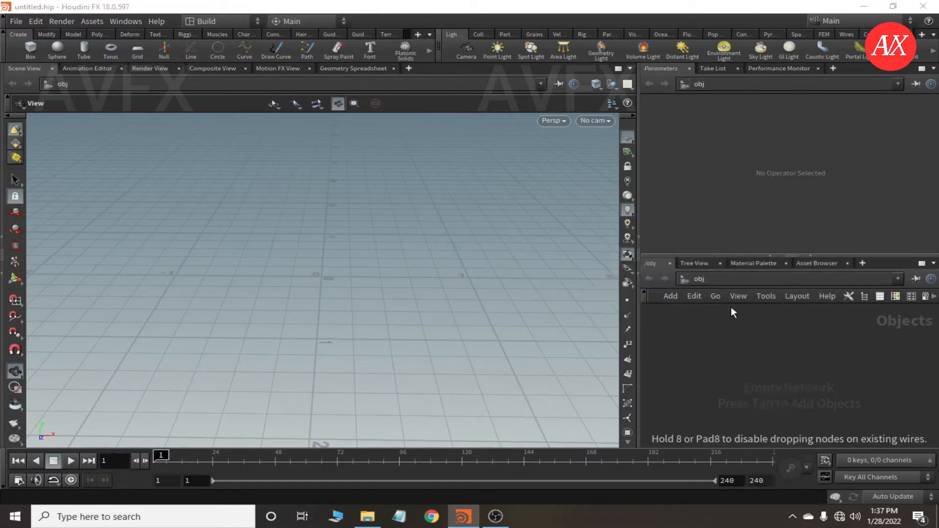
click(704, 333)
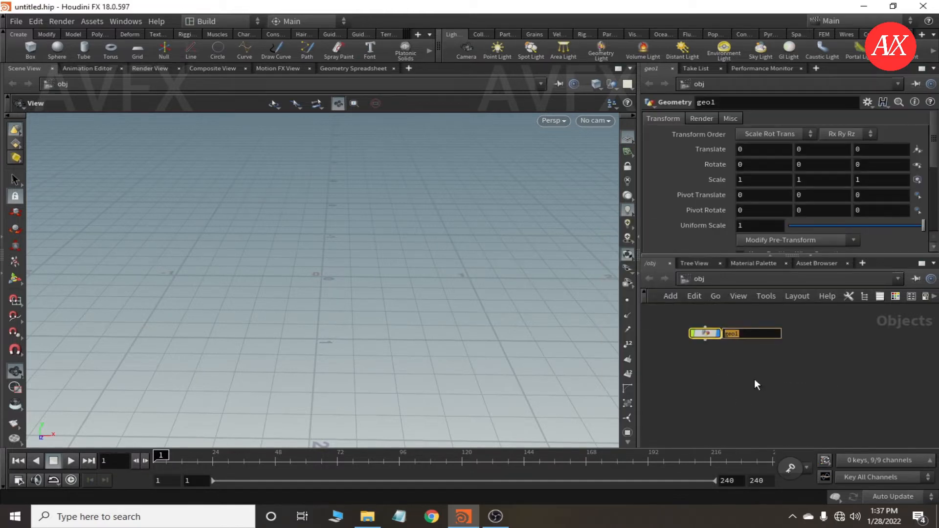
text(landscap)
key(Return)
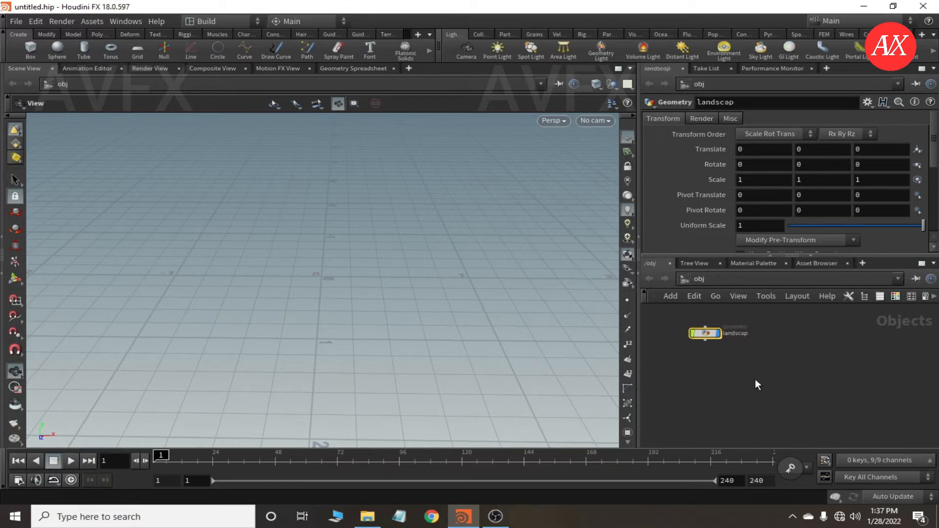
Step: Add a Grid node inside the landscap object and return to the object level
double_click(705, 333)
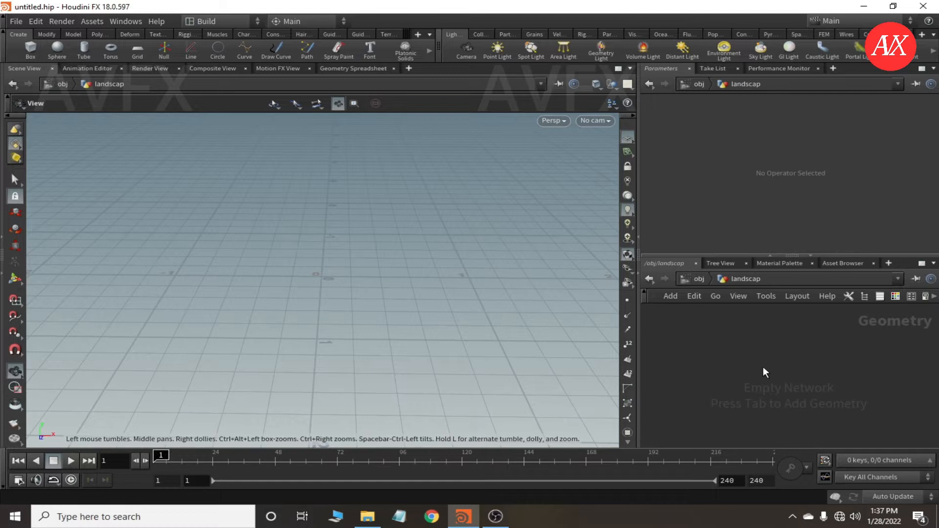
key(Tab)
text(gri)
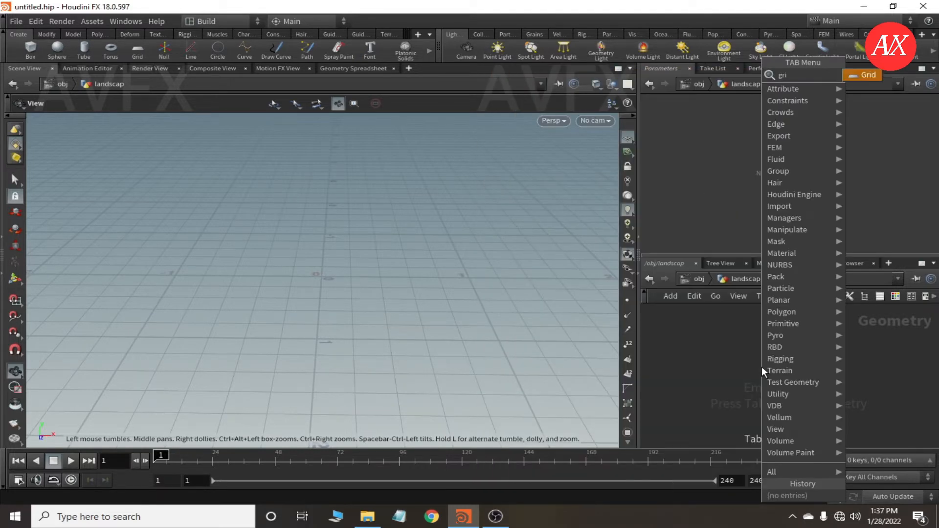
key(Return)
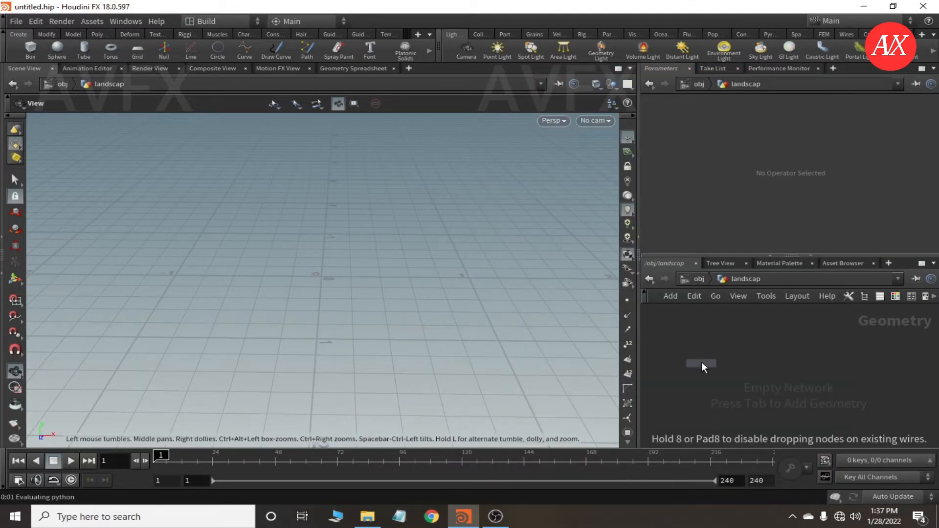
click(700, 339)
mouse_move(352, 286)
mouse_down()
mouse_move(364, 296)
mouse_move(355, 289)
mouse_up()
mouse_move(372, 326)
mouse_down()
mouse_move(393, 323)
mouse_move(350, 349)
mouse_move(264, 285)
mouse_up()
click(698, 278)
click(723, 379)
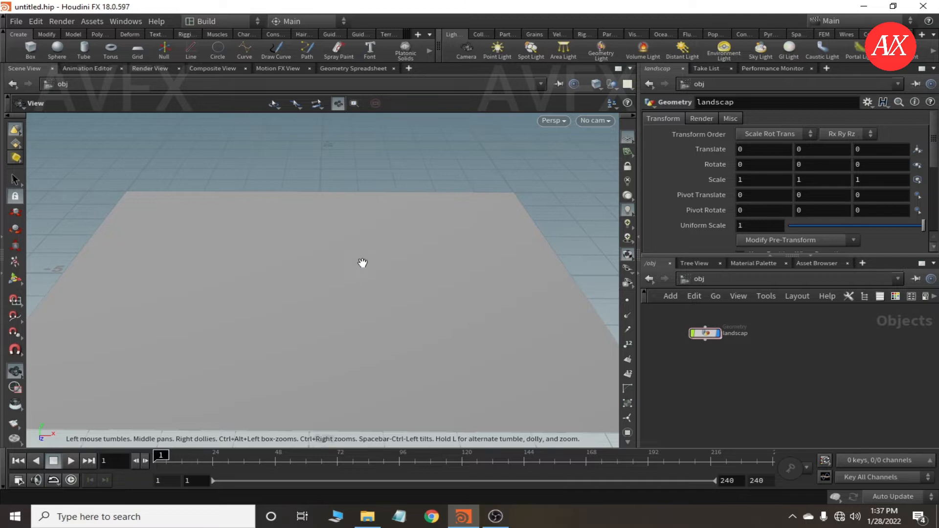
drag(358, 262, 430, 279)
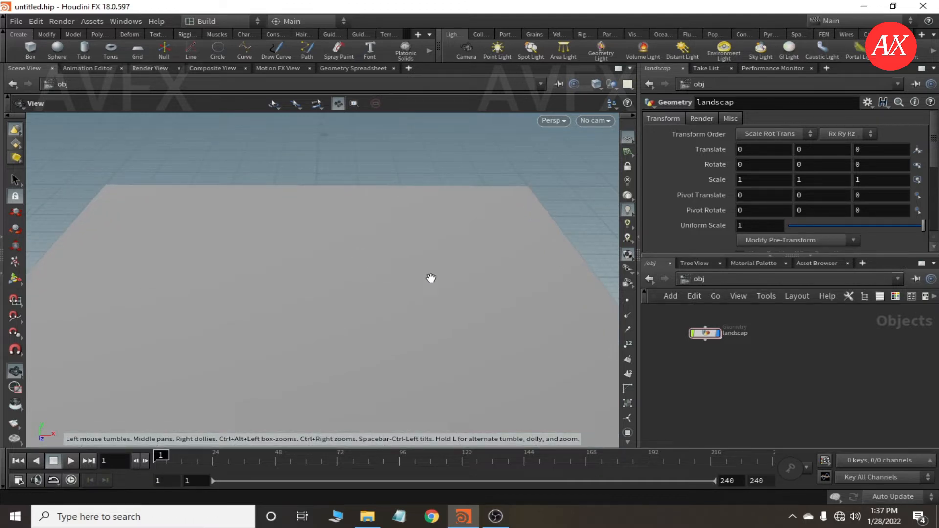
Step: Create a second Geometry object, place it below landscap and name it cloud
key(Tab)
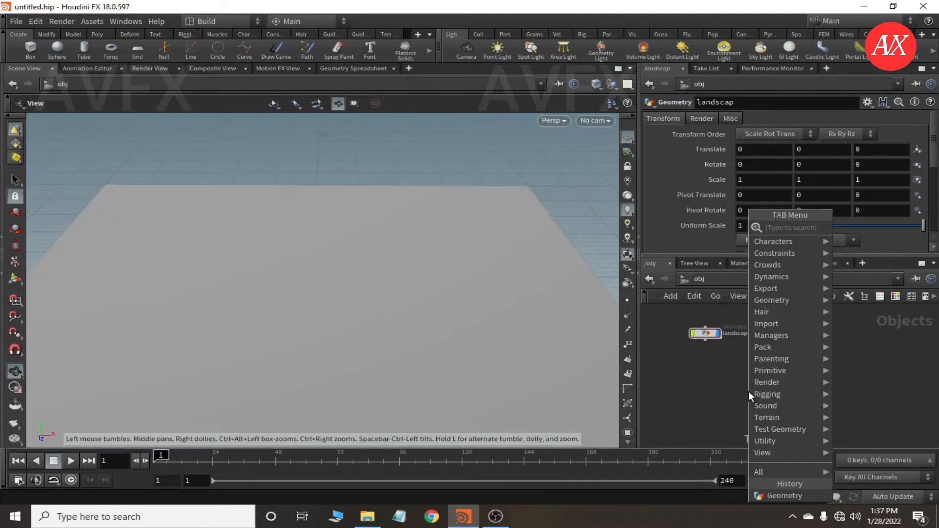
text(geo)
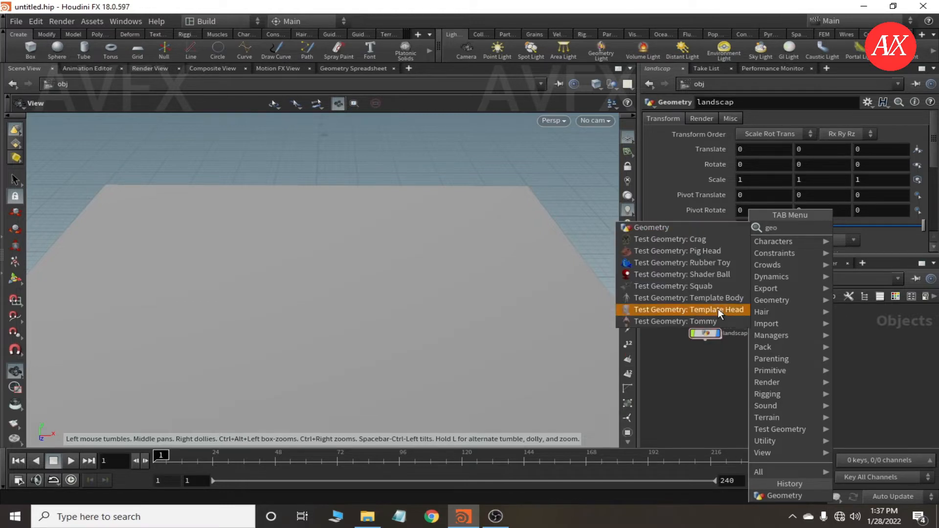
click(694, 228)
click(752, 368)
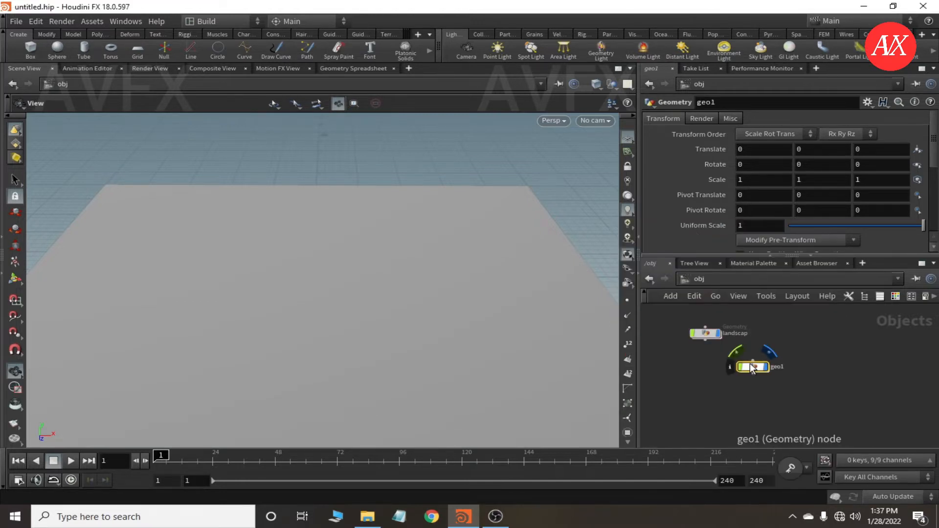
drag(755, 368, 714, 356)
double_click(736, 358)
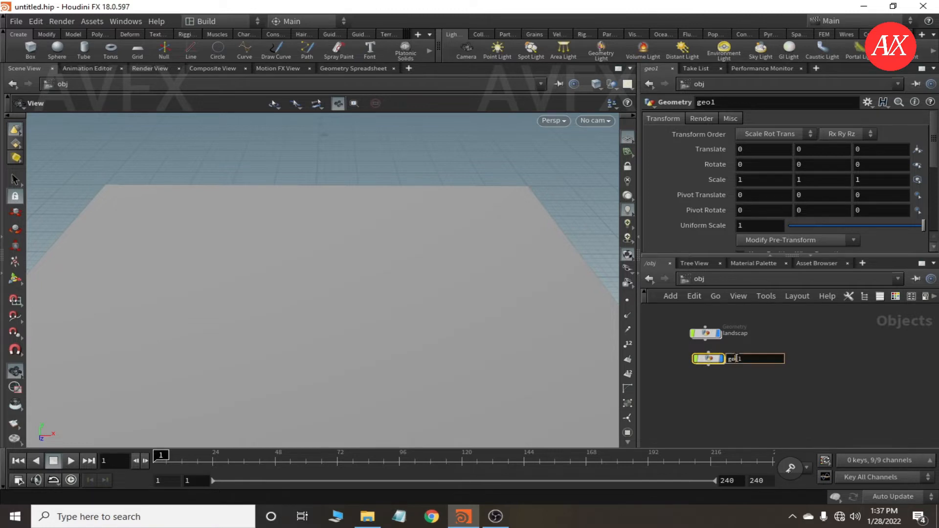
text(c)
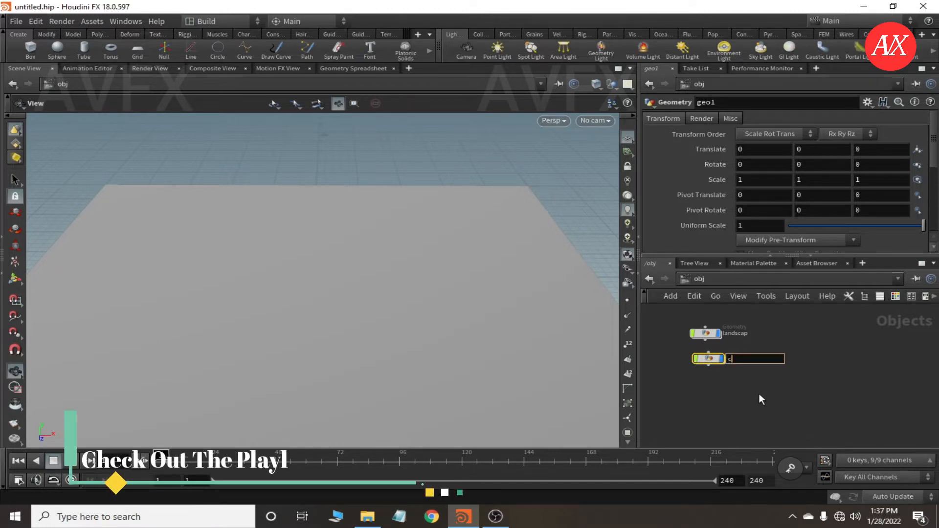
text(lou)
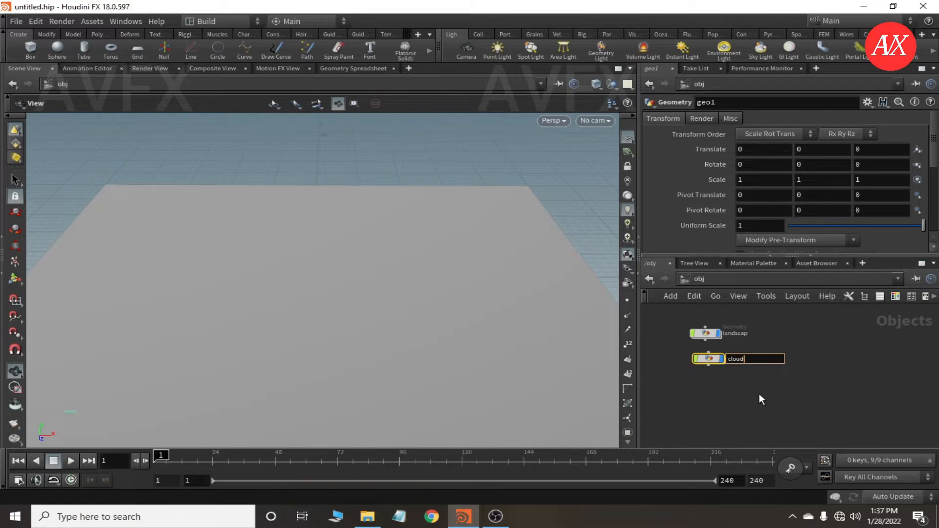
text(d)
key(Return)
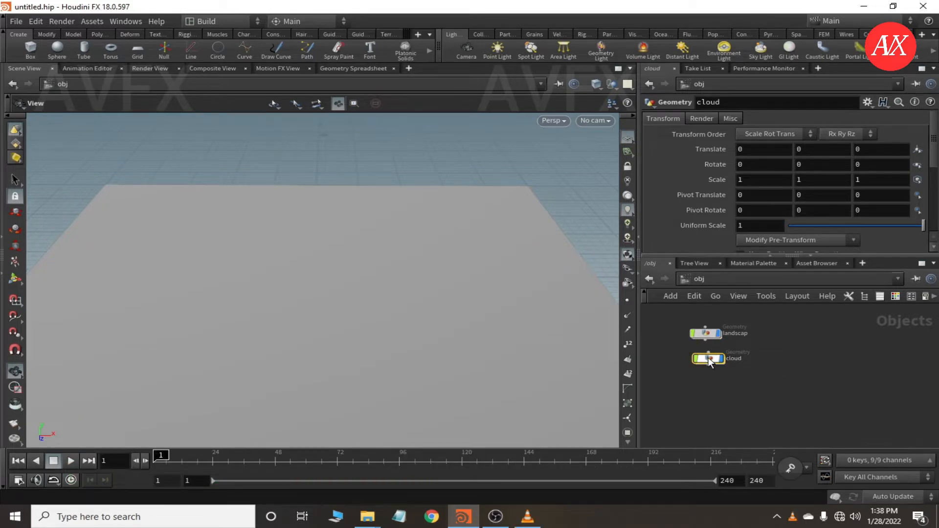
Step: Add a Sphere node inside the cloud object
double_click(708, 358)
key(Tab)
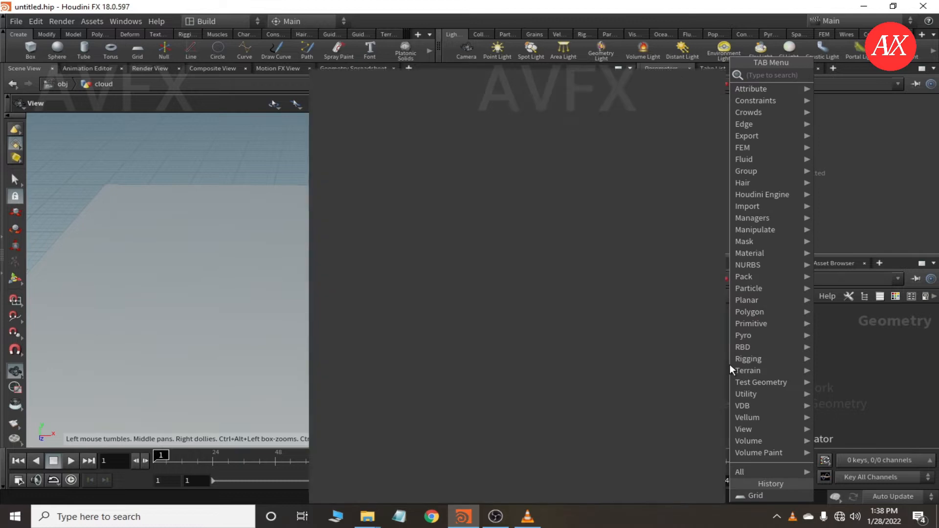
text(spa)
key(BackSpace)
mouse_move(755, 320)
click(650, 74)
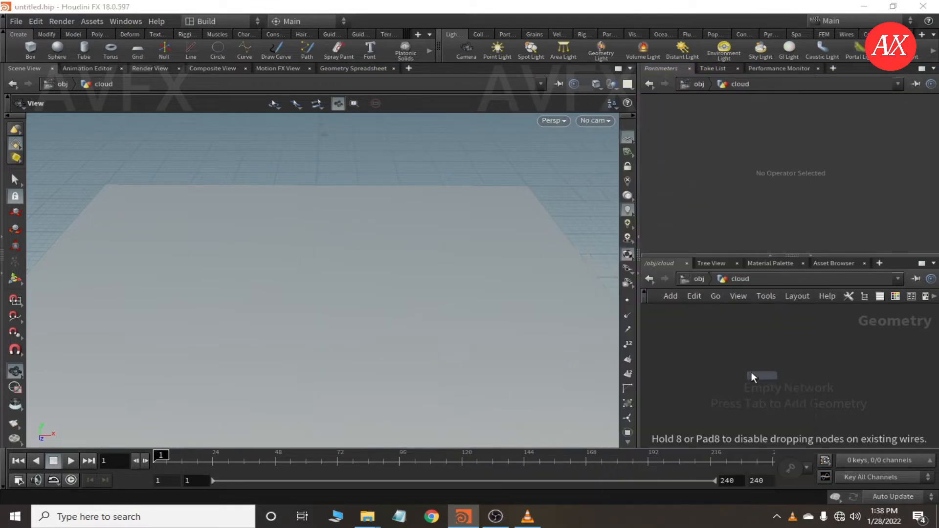
click(729, 357)
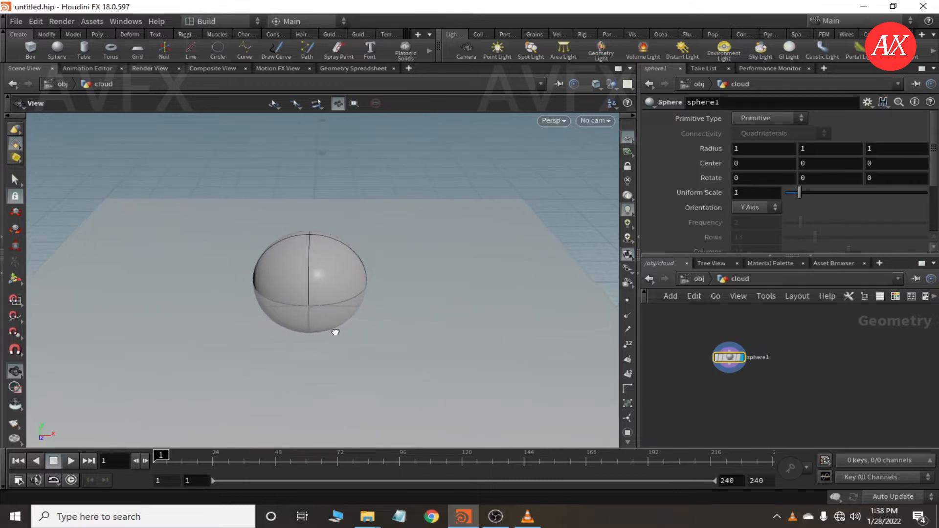
Step: Connect a Transform node to the sphere's output and make it the displayed node
drag(728, 373, 760, 388)
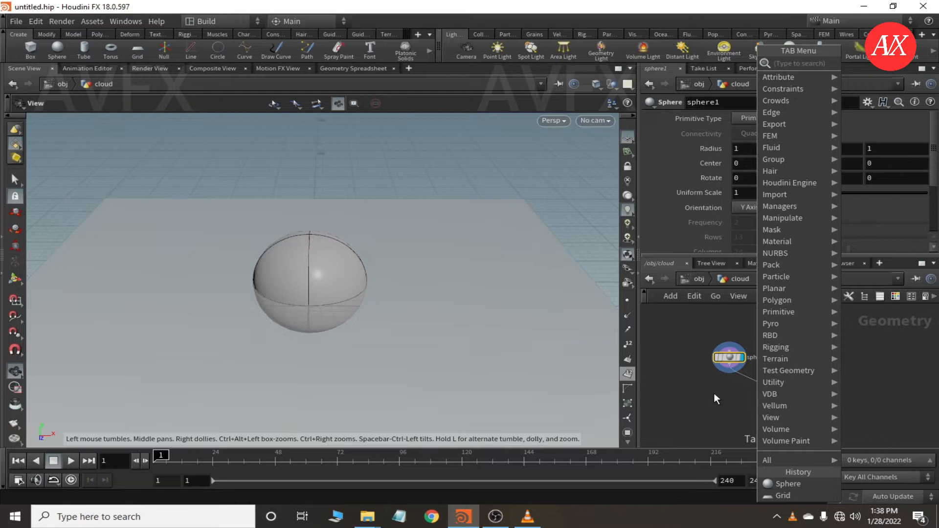
text(tra)
click(685, 85)
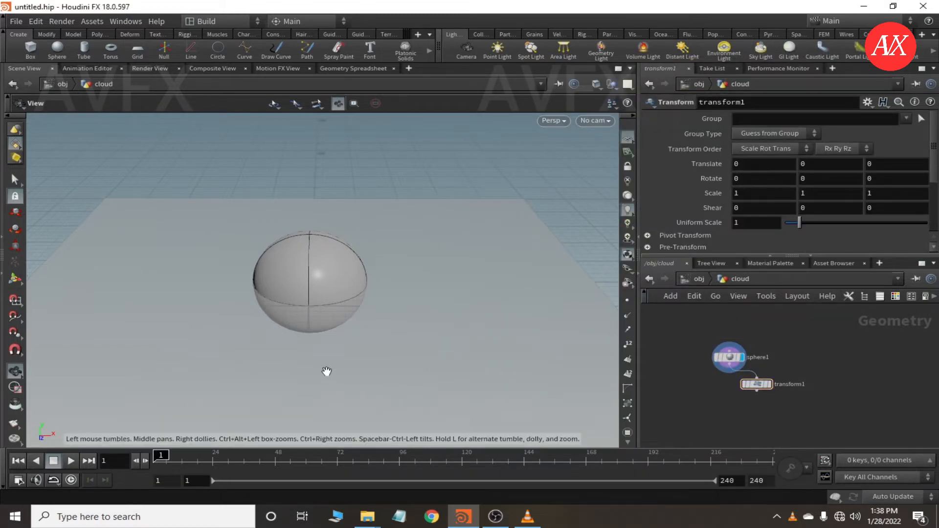
scroll(327, 372, down, 3)
drag(325, 382, 327, 383)
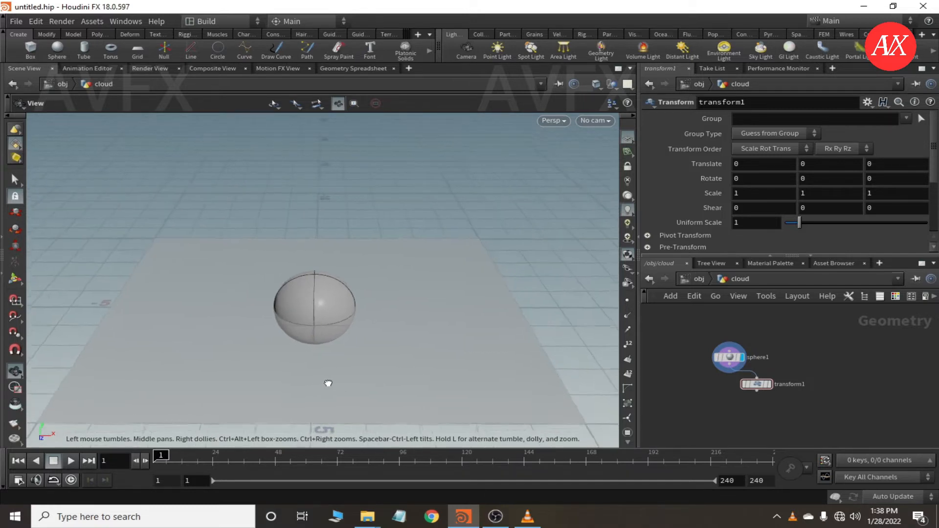
click(770, 388)
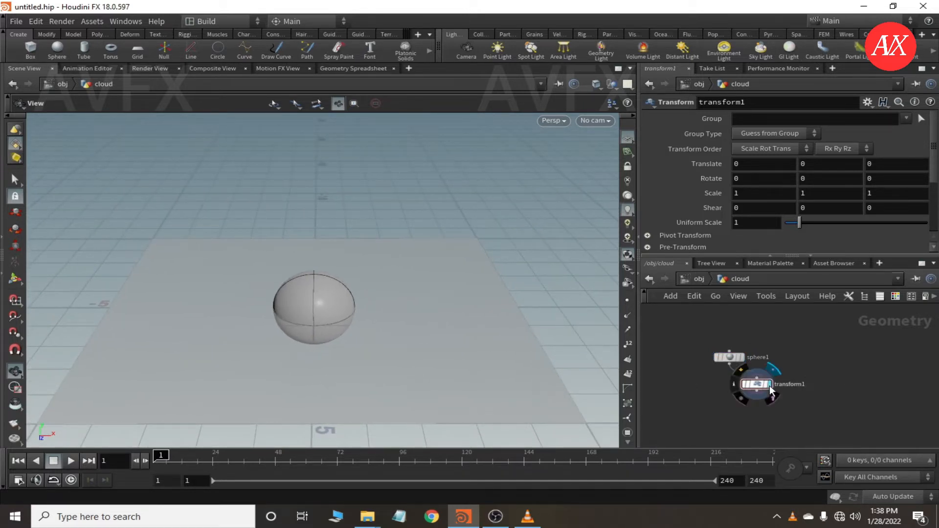
Step: Raise the sphere above the grid by setting the Transform node's Y translation to 10
click(15, 279)
key(t)
drag(316, 265, 315, 98)
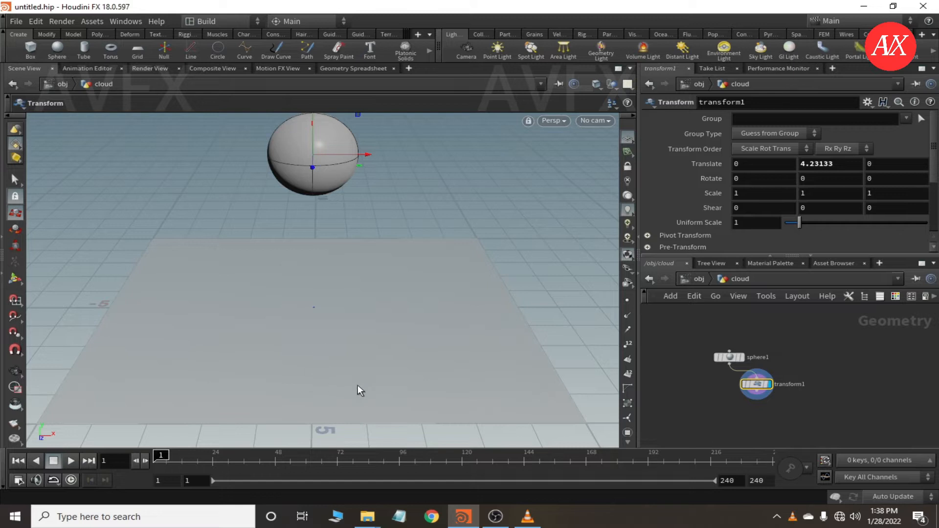
alt+drag(327, 360, 310, 309)
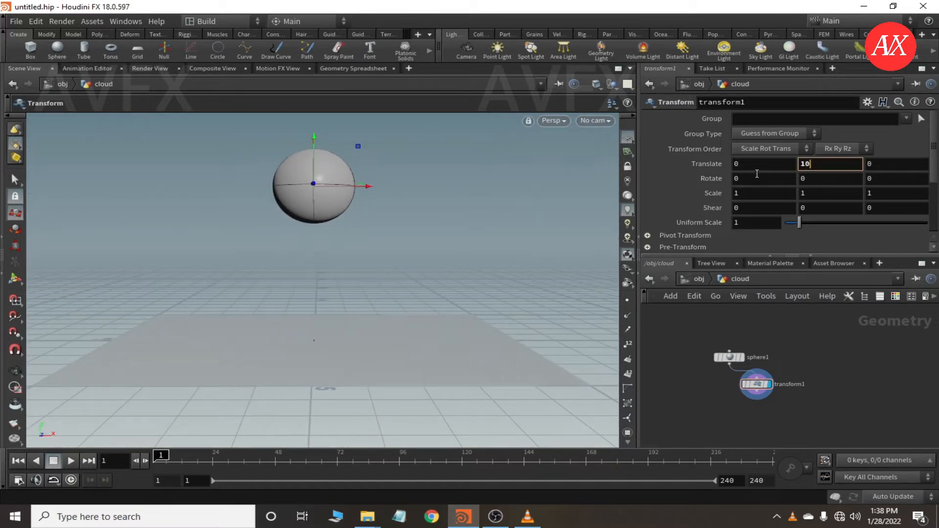
text(10)
key(Return)
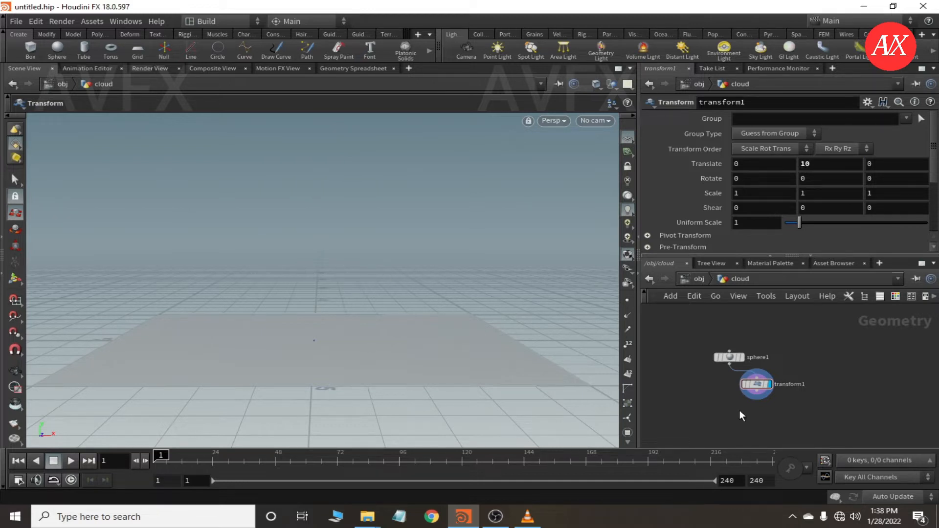
alt+drag(383, 310, 348, 360)
Step: Return to the object level and scale the landscap object to about 3 in X and Z
click(698, 279)
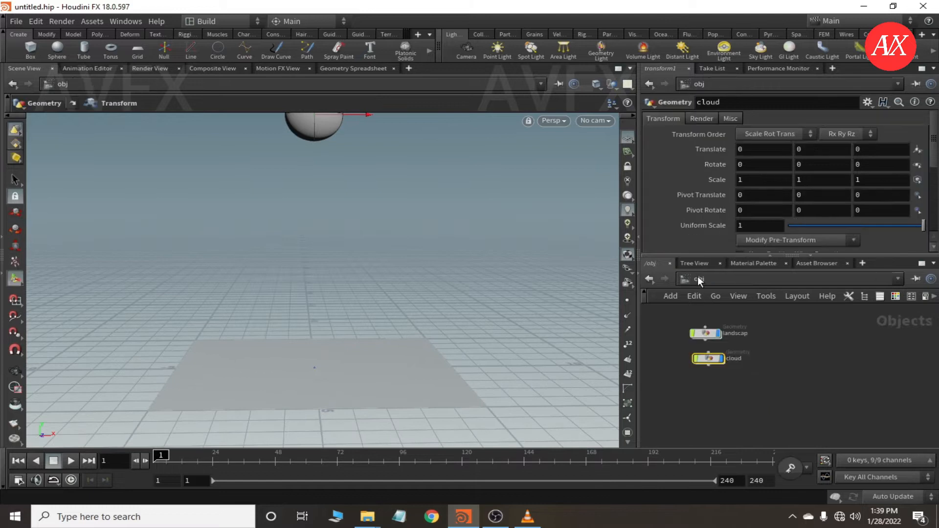
alt+drag(433, 380, 430, 398)
click(701, 330)
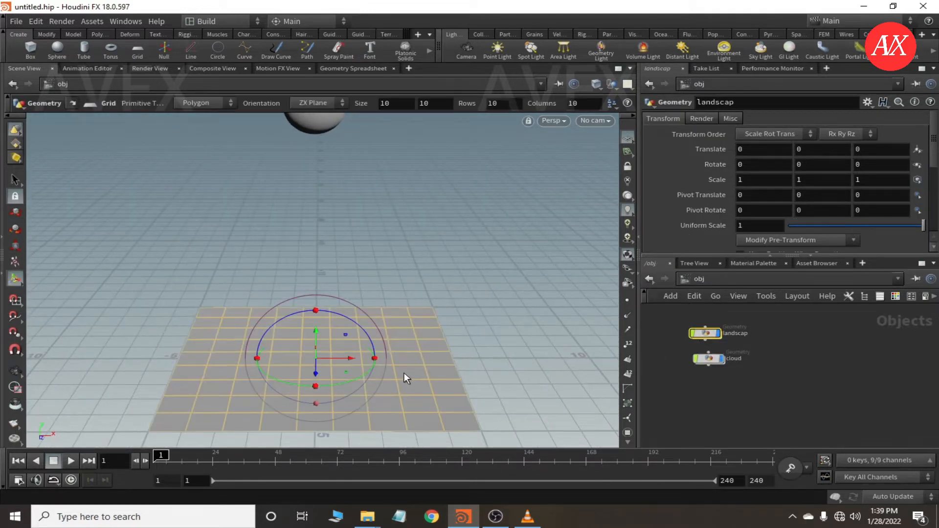
key(e)
drag(365, 380, 459, 459)
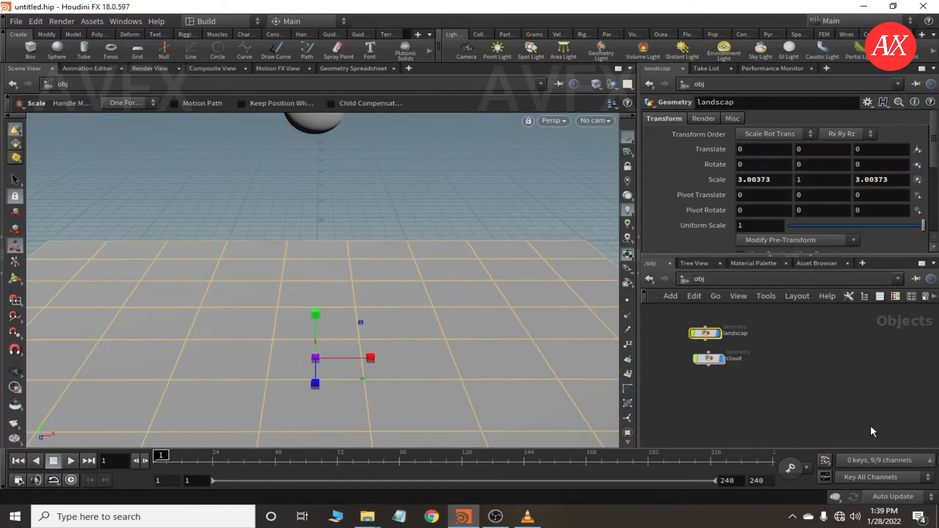
click(870, 430)
alt+drag(329, 409, 327, 377)
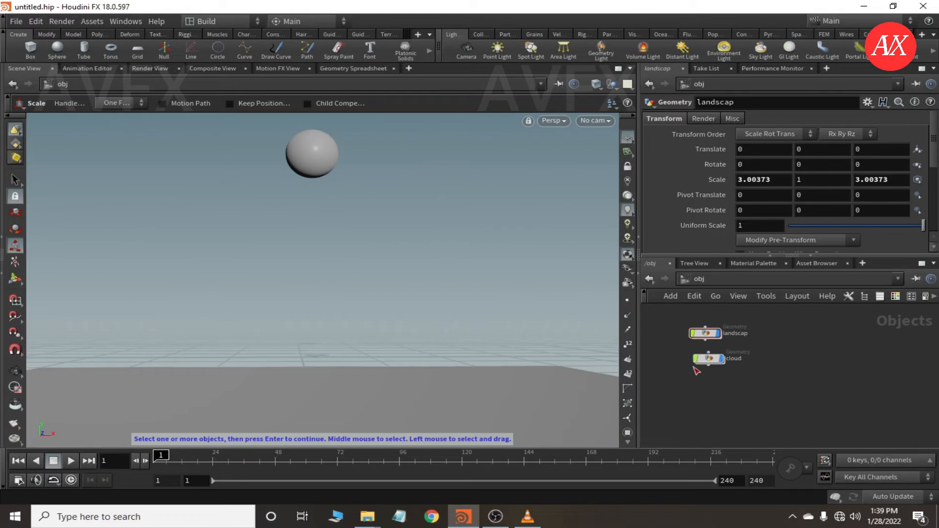
Step: Inside the cloud object, change the Sphere node's primitive type to Polygon
double_click(707, 359)
key(Escape)
drag(367, 353, 336, 419)
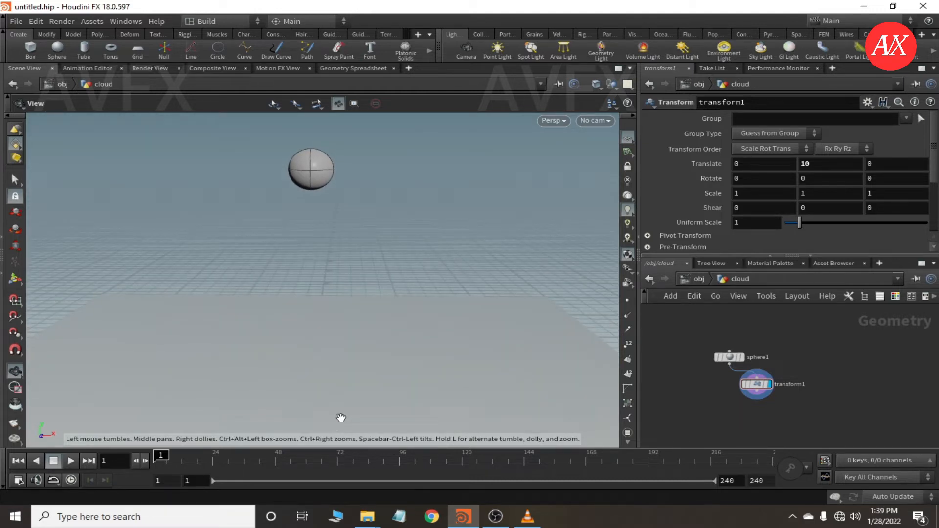
key(e)
middle_drag(768, 412, 734, 394)
scroll(734, 394, down, 1)
scroll(695, 373, up, 1)
click(702, 342)
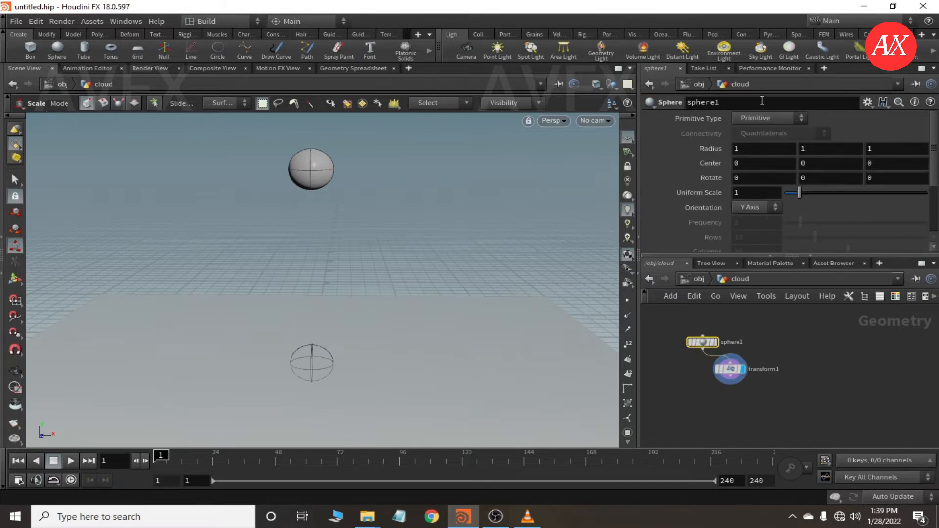
click(759, 119)
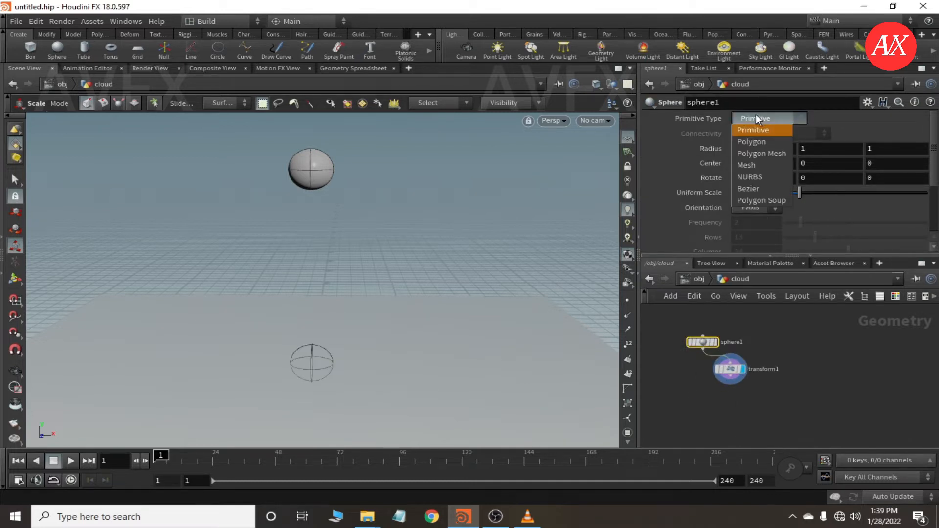
click(741, 143)
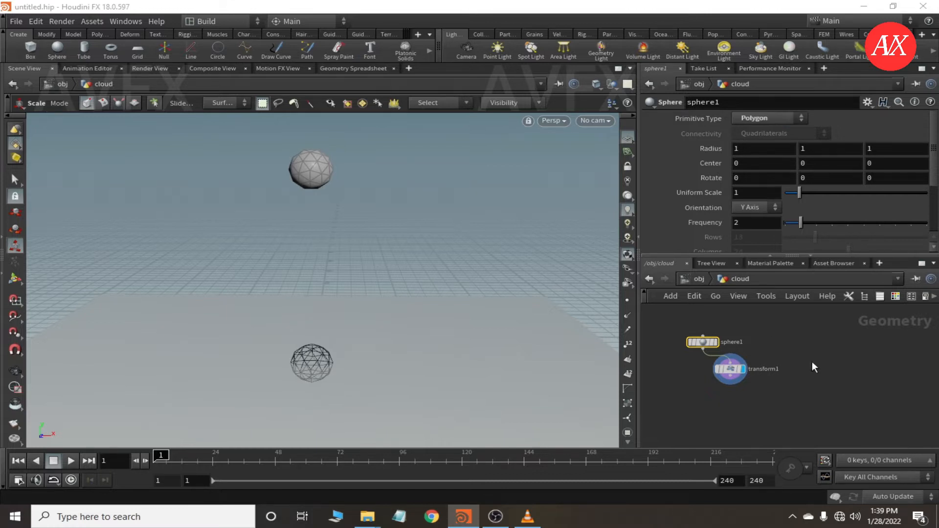
click(763, 397)
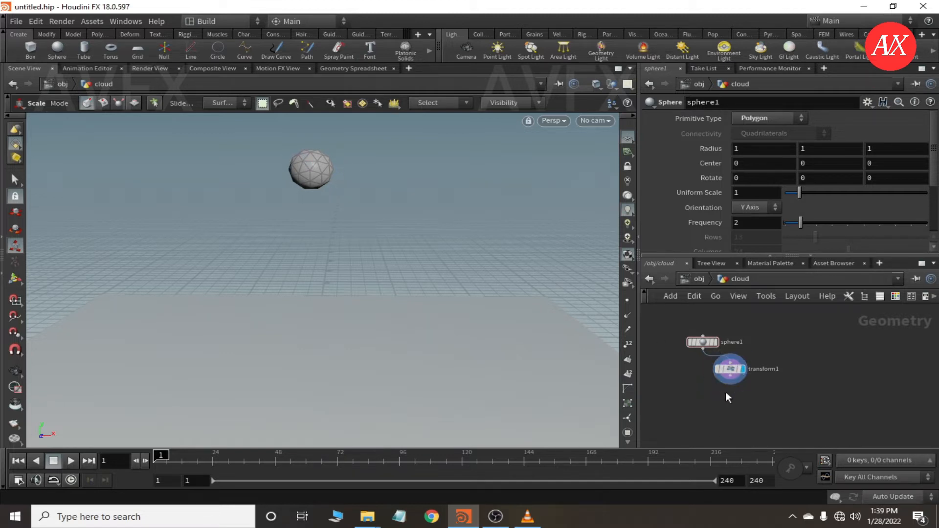
Step: Stretch the sphere with the Transform node's handles to a scale of about 2.48 in X, 1.02 in Y and 1.23 in Z
click(728, 369)
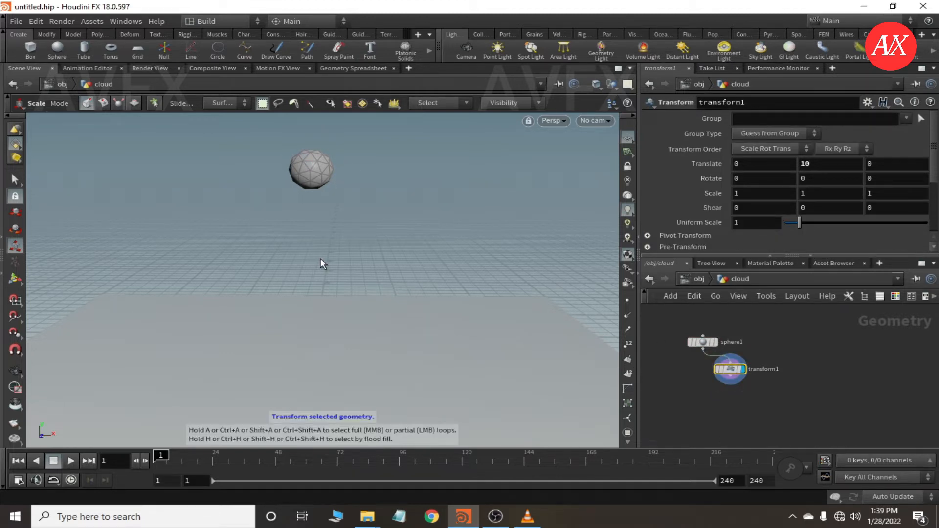
click(15, 279)
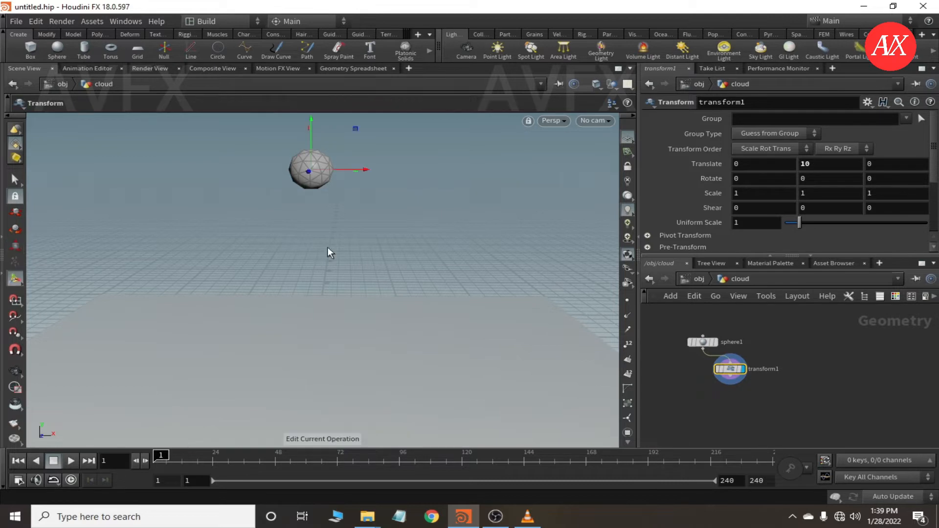
drag(365, 169, 446, 180)
drag(311, 120, 309, 120)
alt+drag(310, 201, 385, 273)
mouse_move(276, 267)
mouse_down()
mouse_move(291, 276)
mouse_move(283, 272)
mouse_up()
key(Escape)
mouse_move(251, 299)
mouse_down()
mouse_move(314, 305)
mouse_move(312, 295)
mouse_move(268, 296)
mouse_up()
drag(204, 259, 204, 257)
key(ctrl+z)
key(Escape)
drag(268, 325, 140, 251)
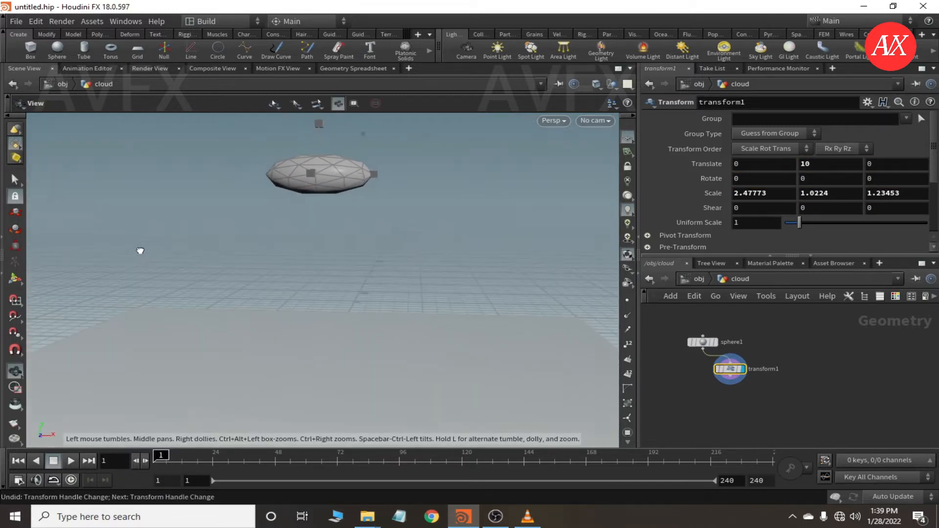
key(Return)
Step: Connect a Mountain node to the Transform node's output and make it the displayed node
mouse_move(727, 385)
mouse_down()
mouse_move(749, 395)
mouse_move(737, 400)
mouse_up()
text(mou)
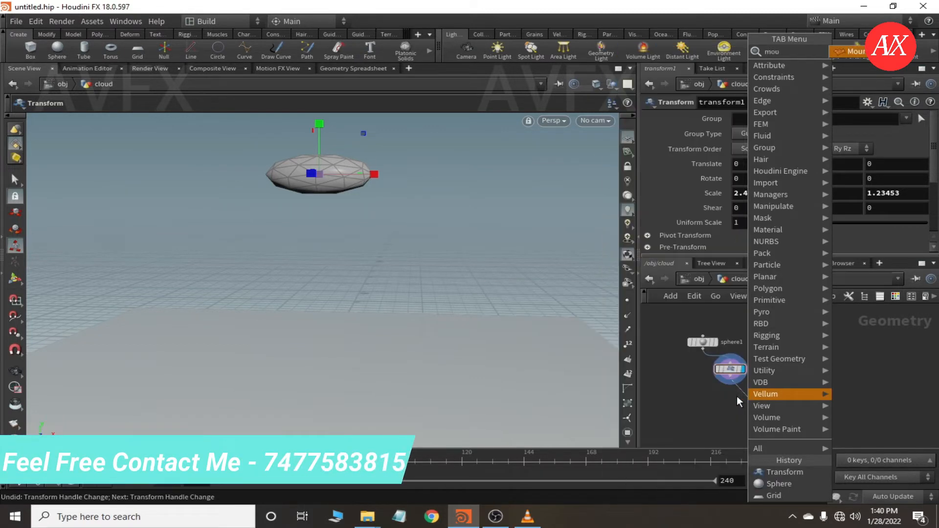
click(860, 51)
click(775, 400)
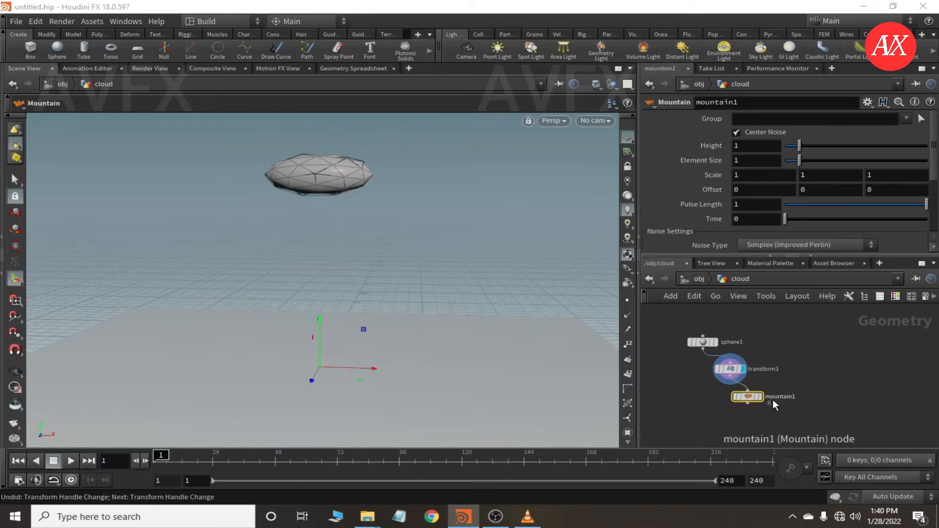
click(764, 399)
Step: Set the Mountain node's height to about 3.64 and its element size to 1
key(Escape)
drag(316, 291, 457, 357)
key(Return)
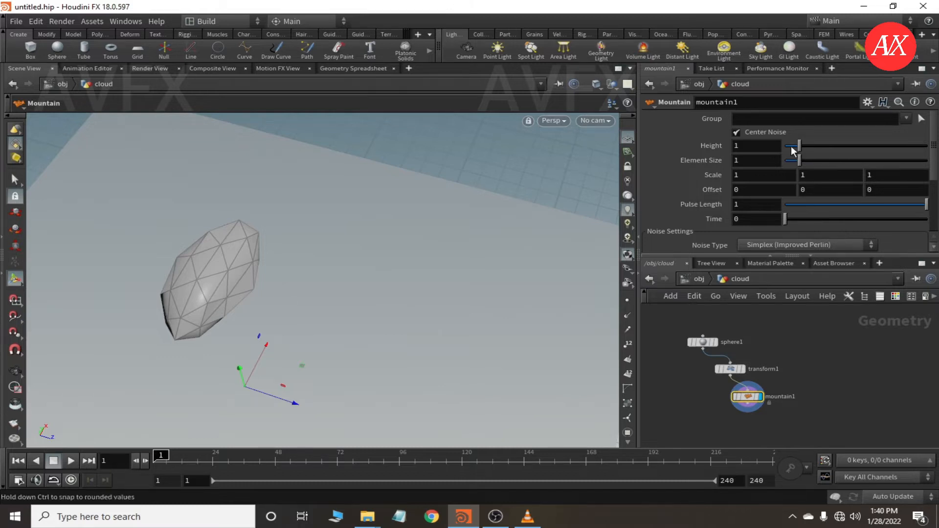
drag(798, 145, 829, 147)
drag(802, 159, 797, 159)
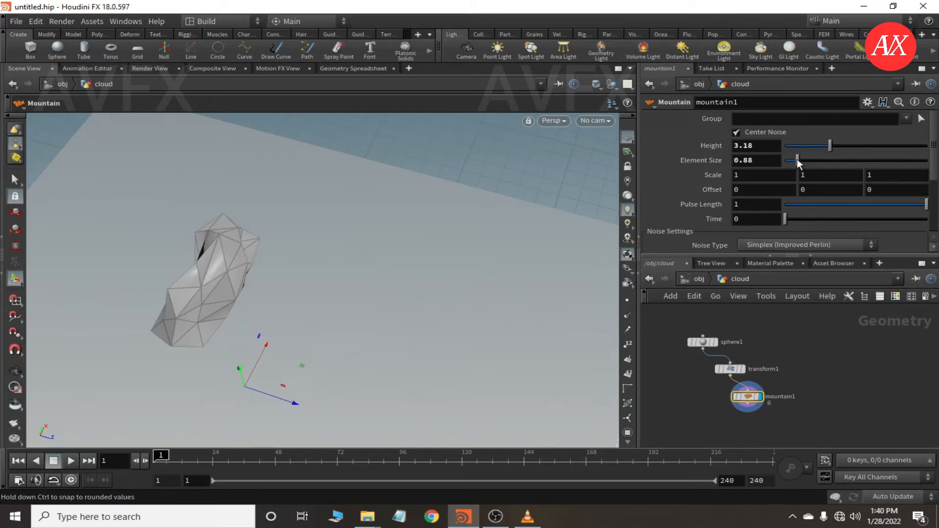
click(764, 159)
text(1.1)
key(Return)
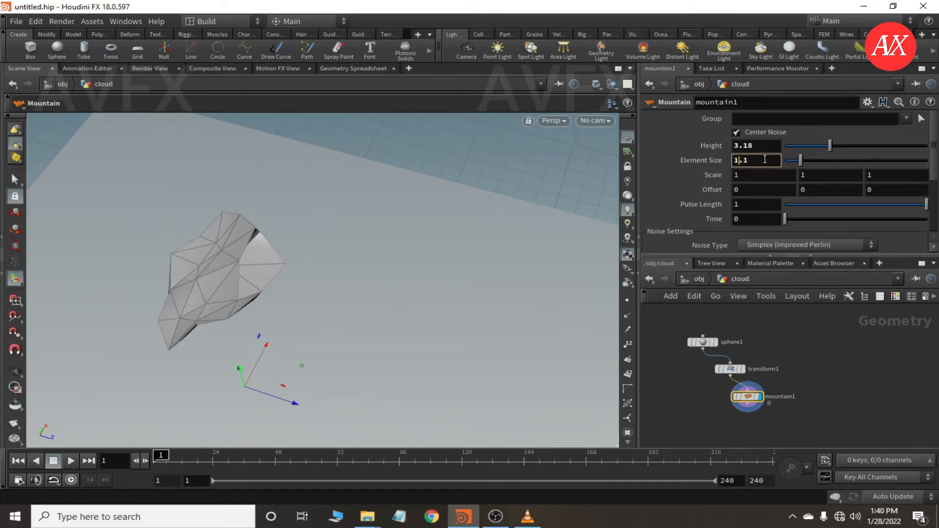
key(Delete)
key(Delete)
key(Return)
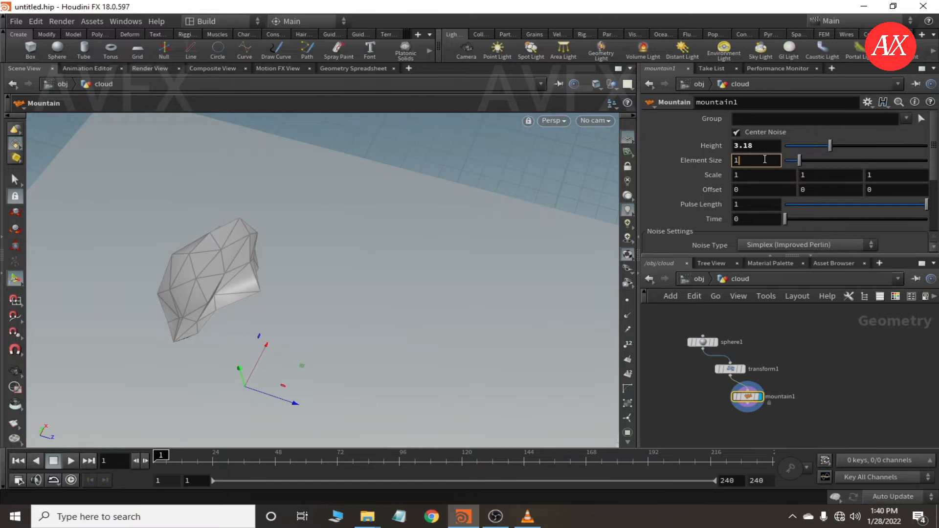
drag(826, 143, 836, 143)
Step: Try 10 max octaves in the Mountain noise settings, undo that change and set the roughness to about 0.507
scroll(707, 214, down, 4)
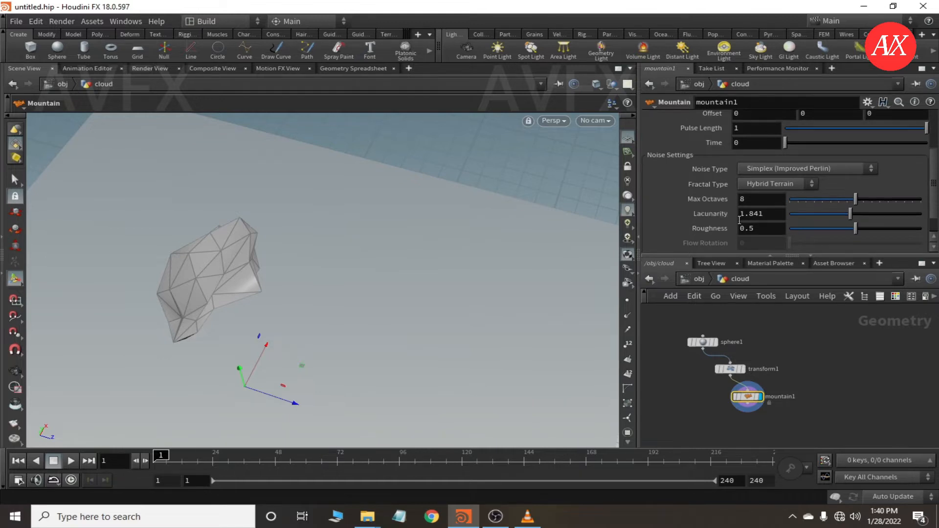
drag(863, 196, 867, 197)
key(ctrl+z)
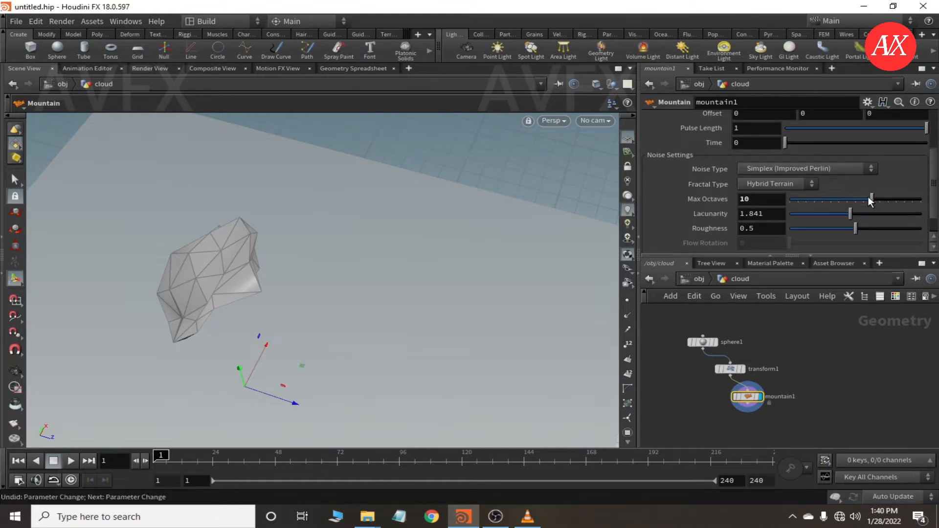
scroll(815, 217, down, 2)
mouse_move(854, 203)
mouse_down()
mouse_move(867, 201)
mouse_move(845, 201)
mouse_move(855, 201)
mouse_up()
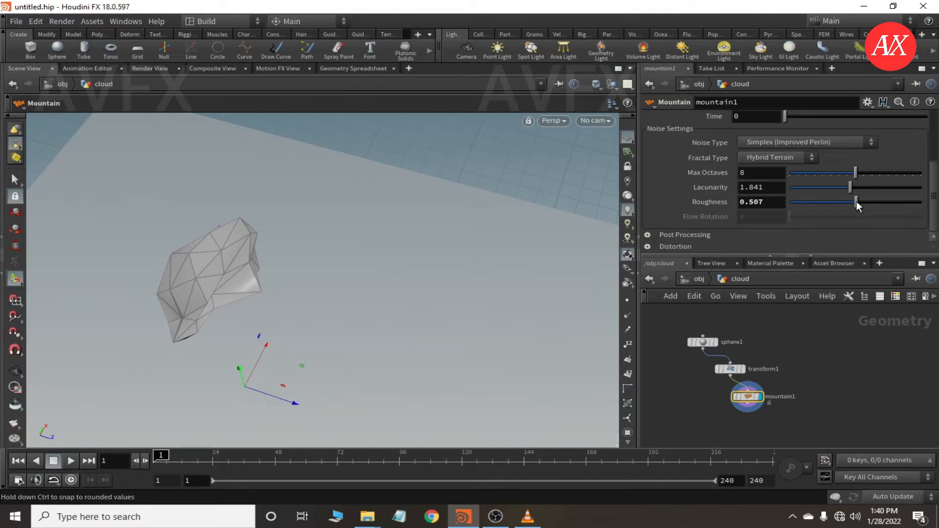
Step: Widen the cloud shape by scaling the Transform node to about 3.34 in X and 1.53 in Z
click(730, 368)
drag(267, 292, 281, 296)
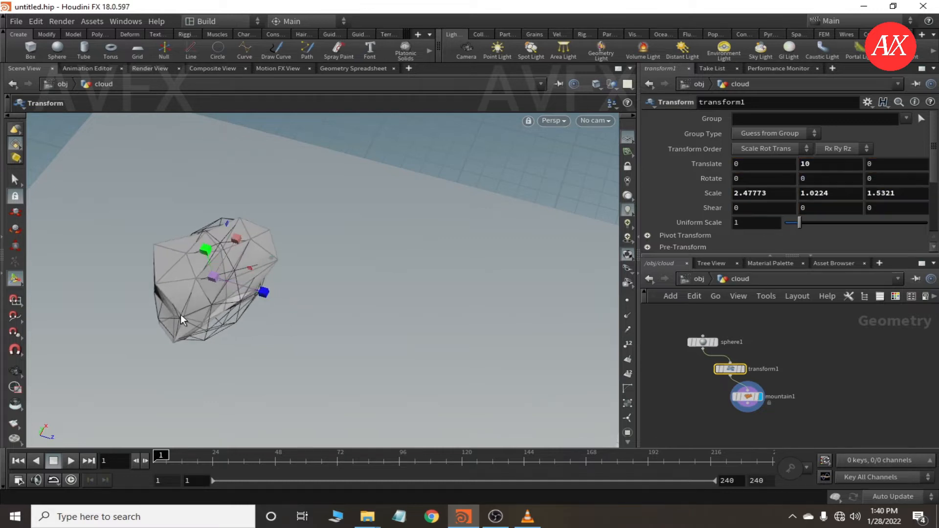
drag(232, 240, 250, 235)
alt+drag(259, 359, 156, 285)
key(Return)
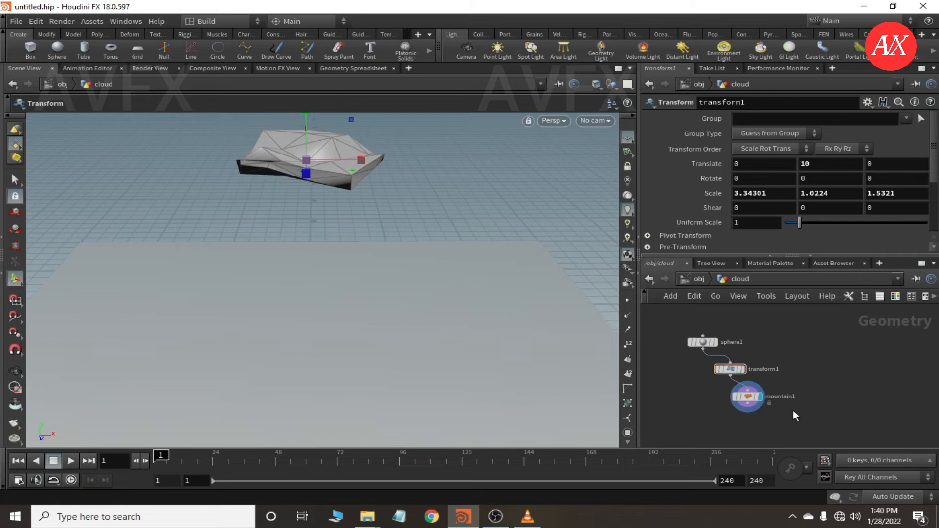
Step: Increase the Mountain node's height to about 4.42
click(746, 397)
scroll(652, 177, up, 5)
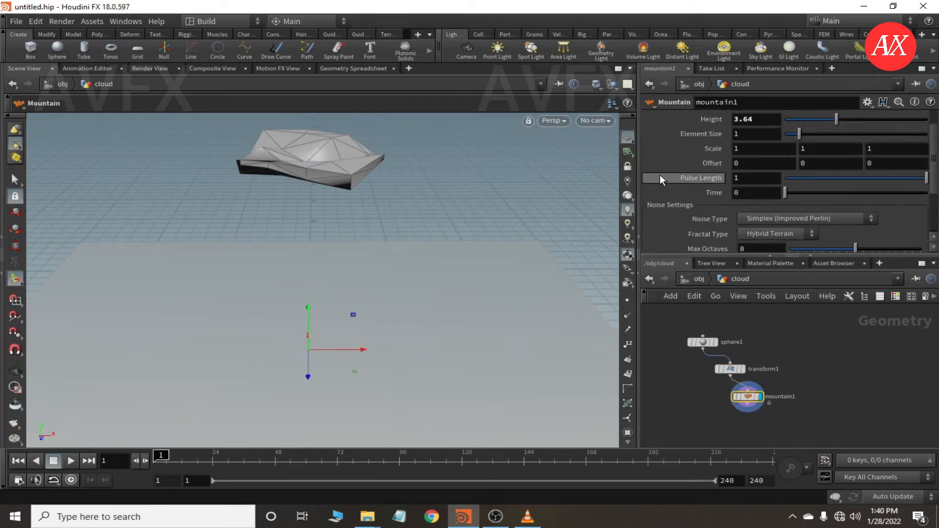
drag(837, 148, 847, 144)
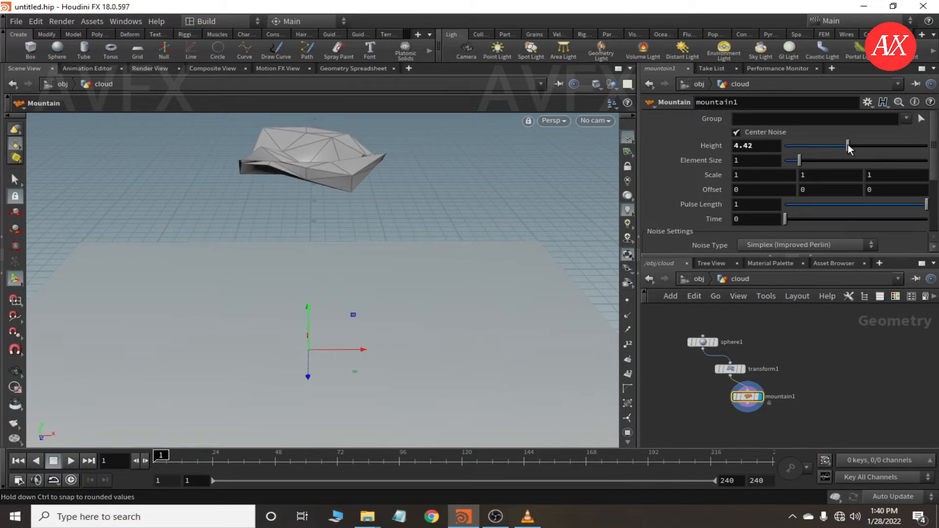
Step: Deepen the cloud shape by scaling the Transform node to about 1.76 in Z
key(Escape)
drag(331, 287, 501, 325)
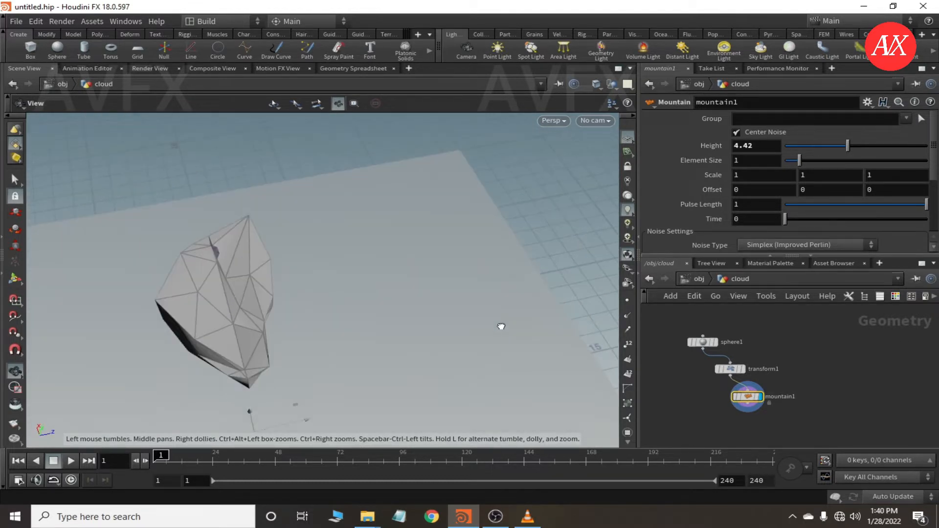
key(Return)
click(729, 369)
drag(283, 296, 293, 297)
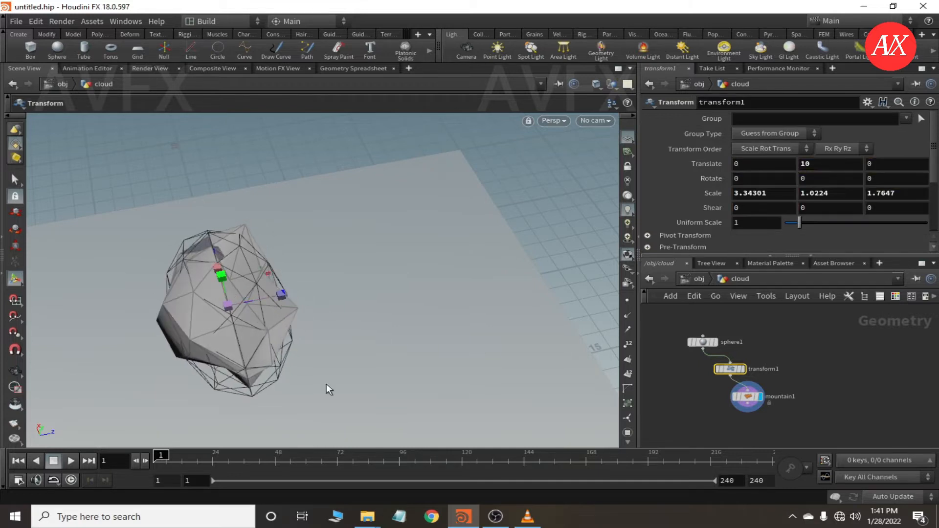
Step: Connect a Cloud node to the Mountain node's output and make it the displayed node
click(746, 396)
key(Escape)
drag(398, 390, 218, 331)
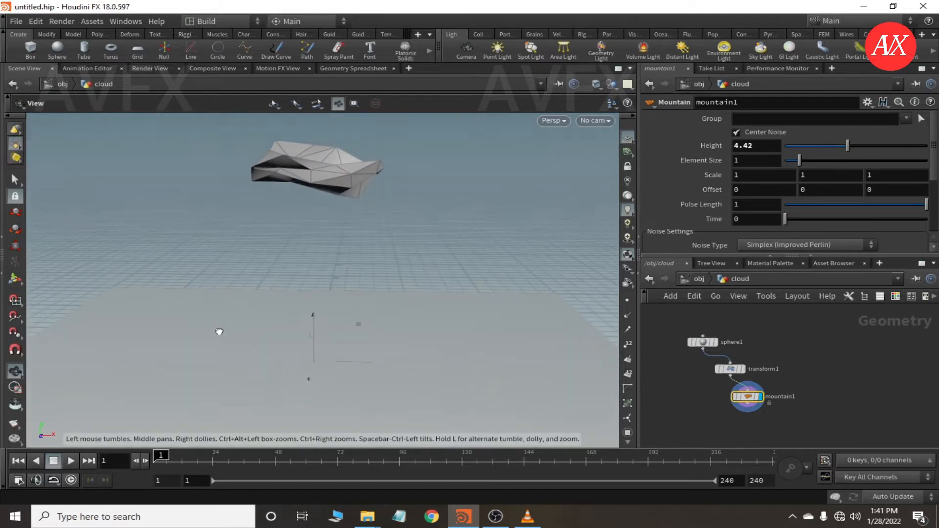
middle_drag(815, 415, 797, 374)
scroll(797, 374, down, 2)
scroll(739, 388, up, 2)
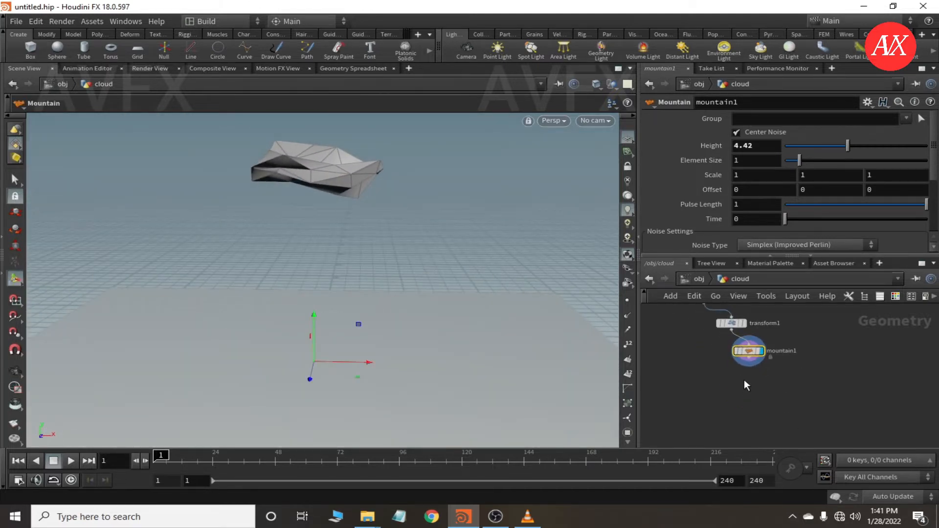
drag(753, 360, 793, 389)
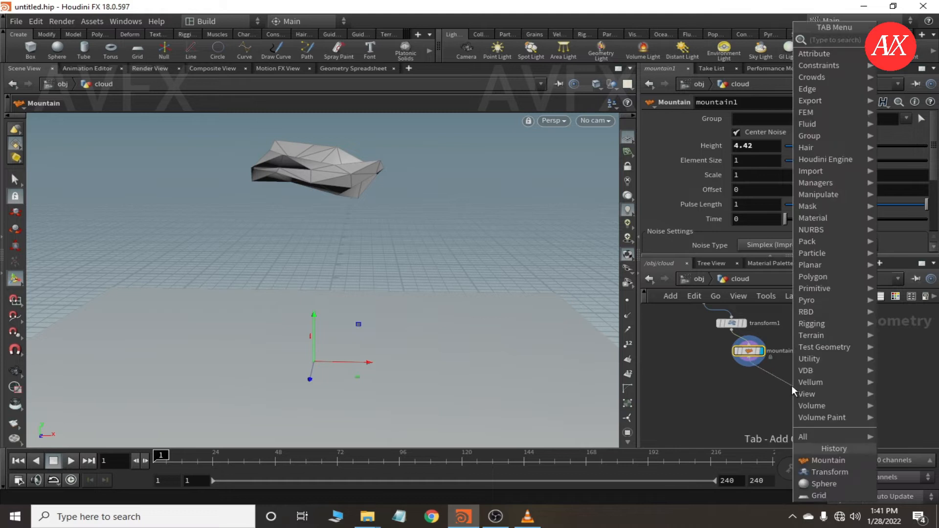
text(cloud)
click(877, 40)
click(770, 390)
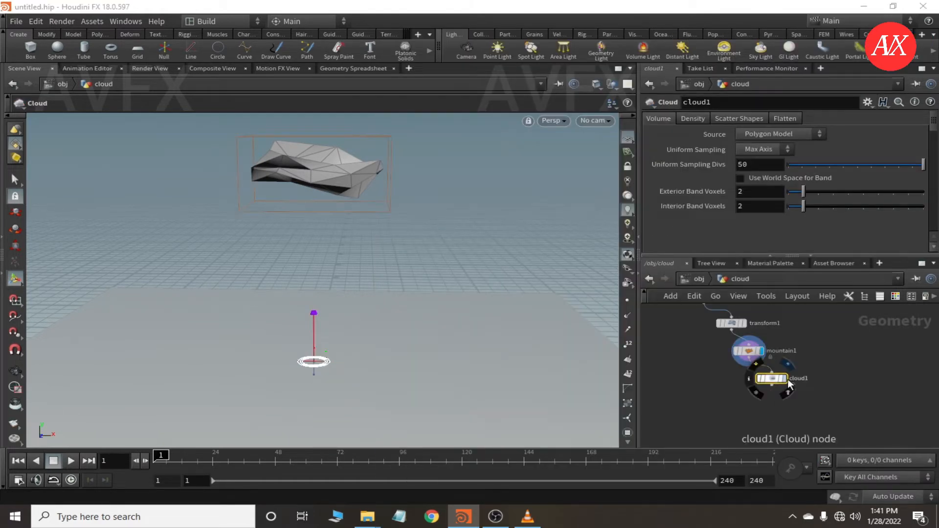
click(786, 380)
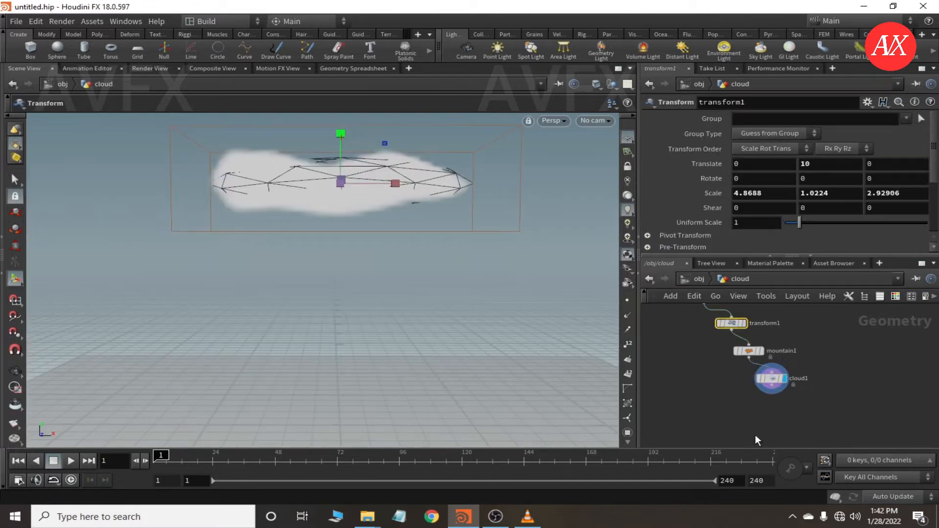
Step: Select the Cloud node and examine the cloud volume's shape above the landscape from different angles
click(729, 392)
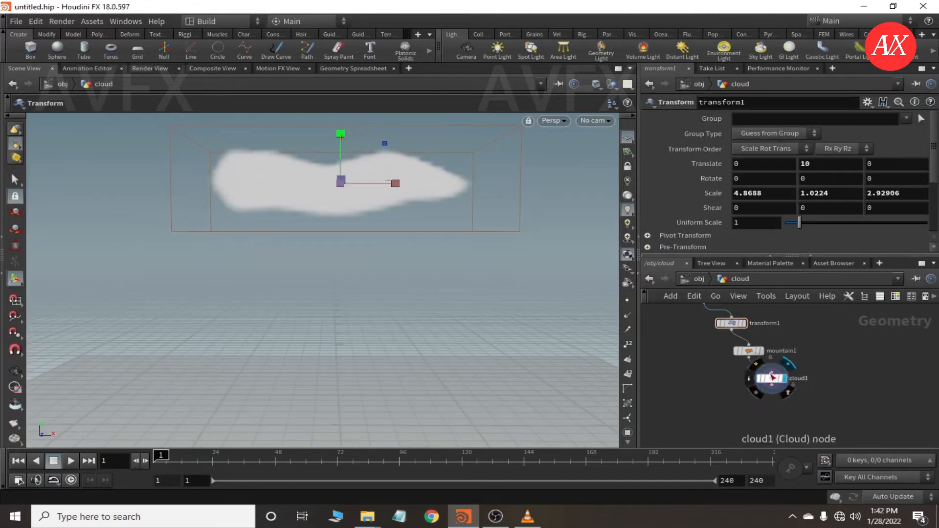
click(771, 385)
drag(360, 291, 324, 257)
key(Return)
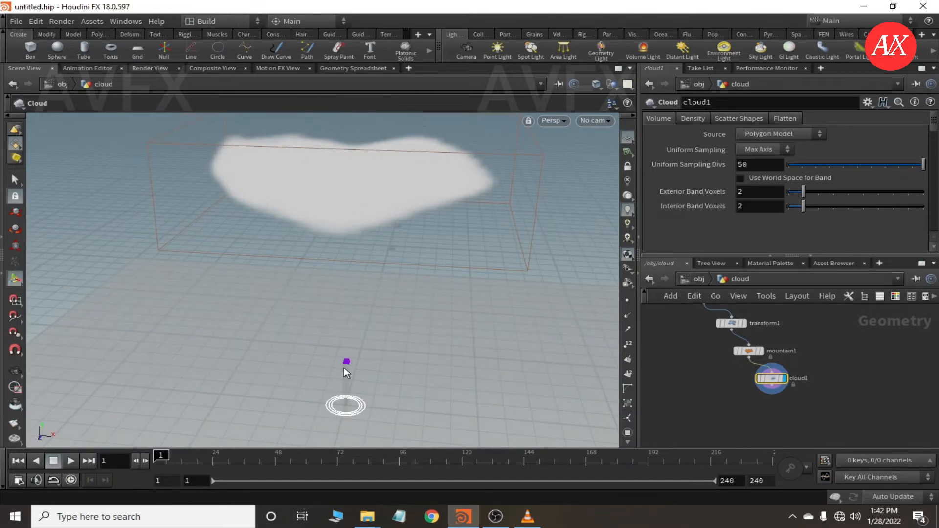
drag(422, 325, 391, 347)
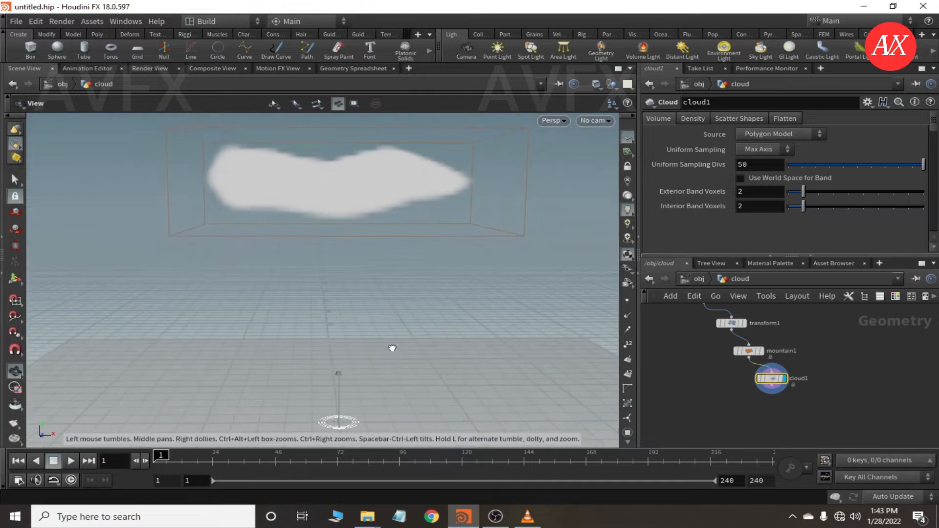
Step: Connect a Cloud Noise node to the Cloud node's output, make it the displayed node and check the cloud
click(773, 387)
key(Tab)
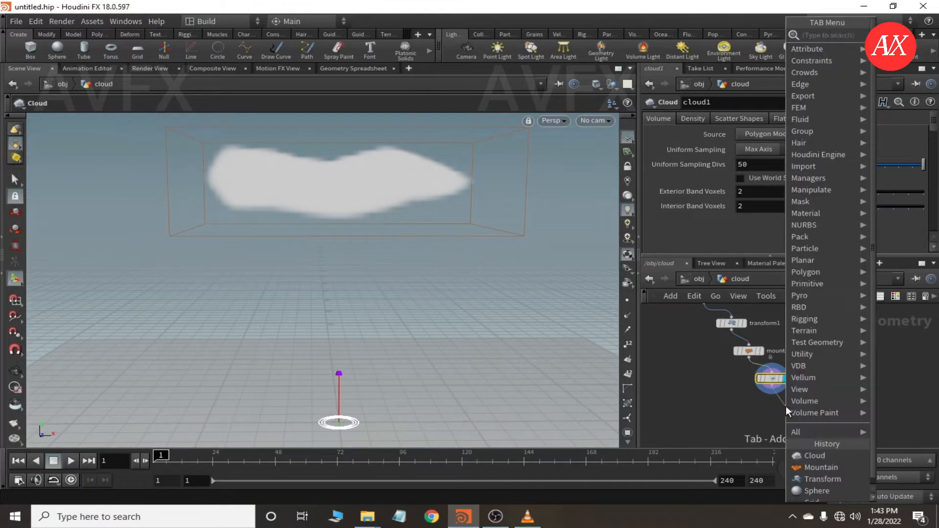
text(cloud)
click(758, 58)
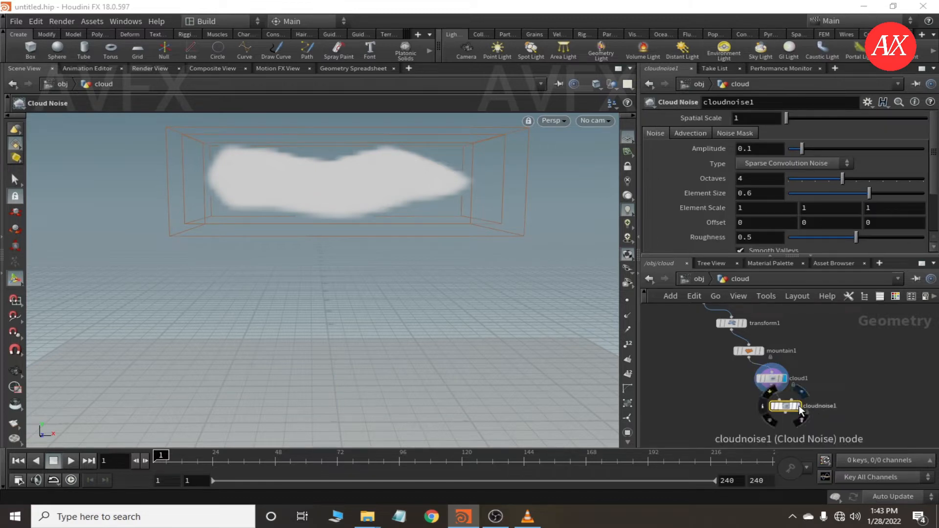
click(800, 406)
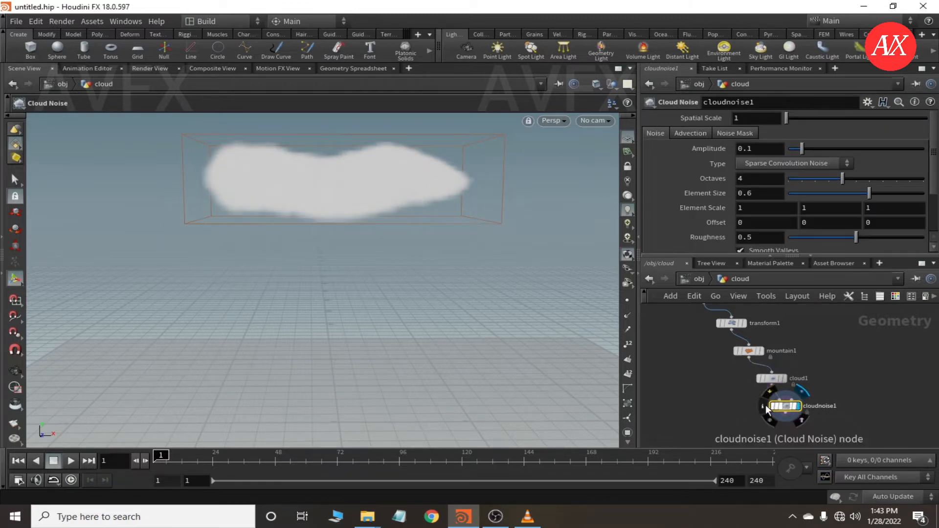
key(Escape)
mouse_move(335, 215)
mouse_down()
mouse_move(352, 262)
mouse_move(432, 278)
mouse_move(515, 274)
mouse_move(486, 291)
mouse_move(348, 298)
mouse_move(318, 210)
mouse_move(373, 222)
mouse_move(335, 230)
mouse_move(329, 212)
mouse_move(344, 250)
mouse_move(322, 262)
mouse_move(327, 201)
mouse_move(323, 207)
mouse_up()
alt+drag(355, 330, 360, 329)
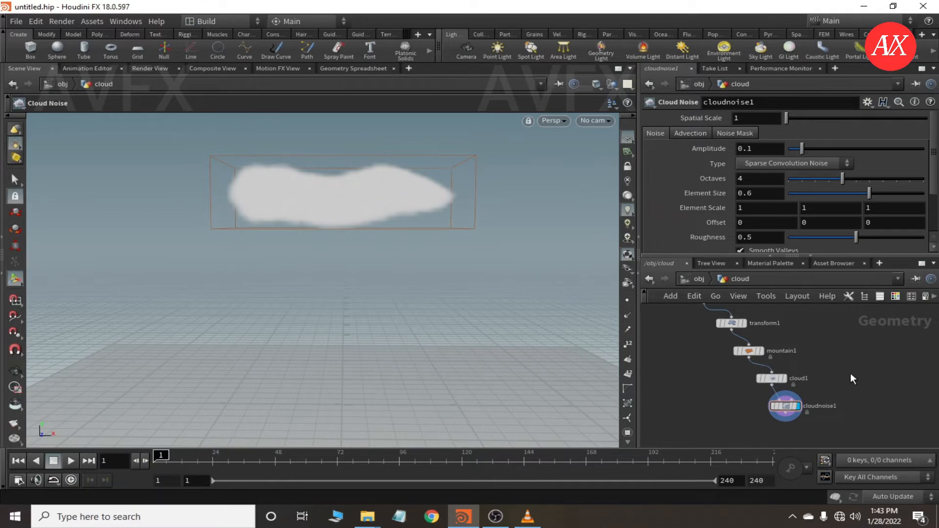
Step: Copy the path of the project folder D:\MY YOUTUBE ALL\al houdini\cloud from File Explorer and return to Houdini
mouse_move(368, 516)
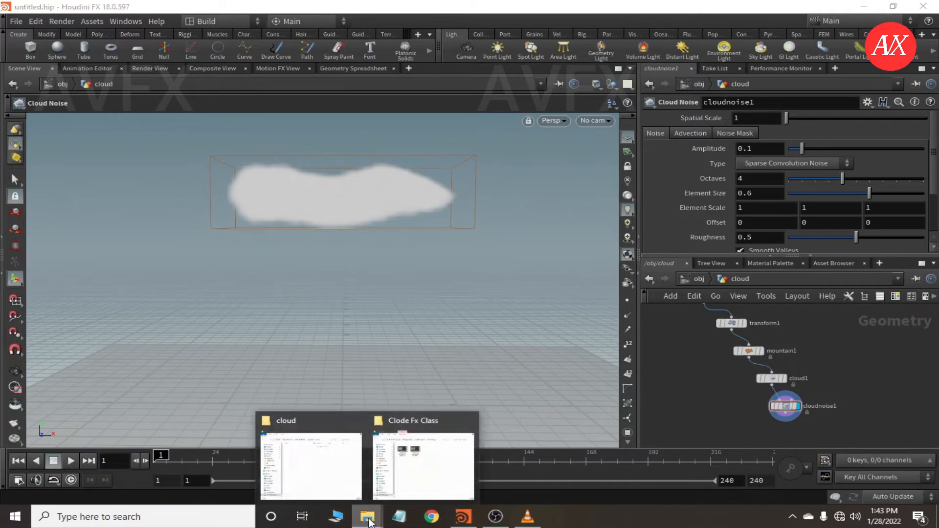
click(416, 440)
click(563, 136)
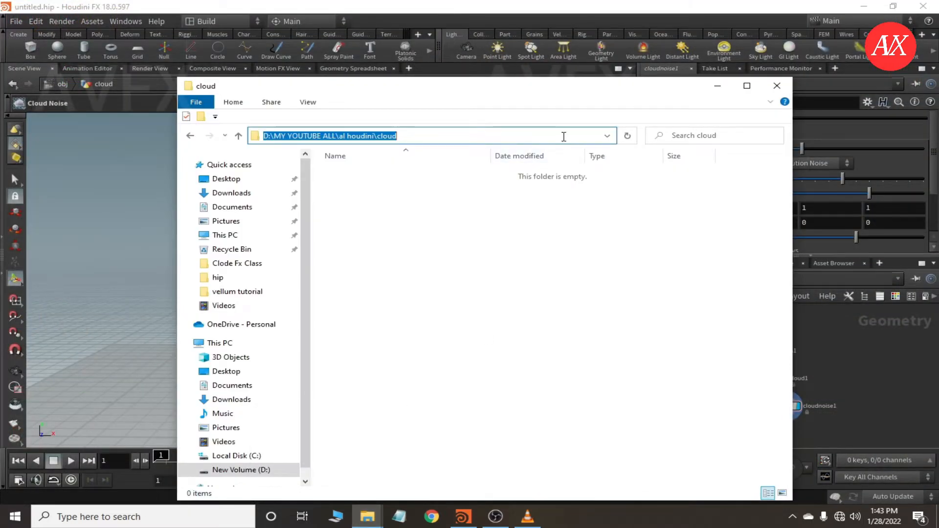
click(390, 5)
Step: Save the scene as "yt cloud" in the copied folder D:\MY YOUTUBE ALL\al houdini\cloud
click(16, 21)
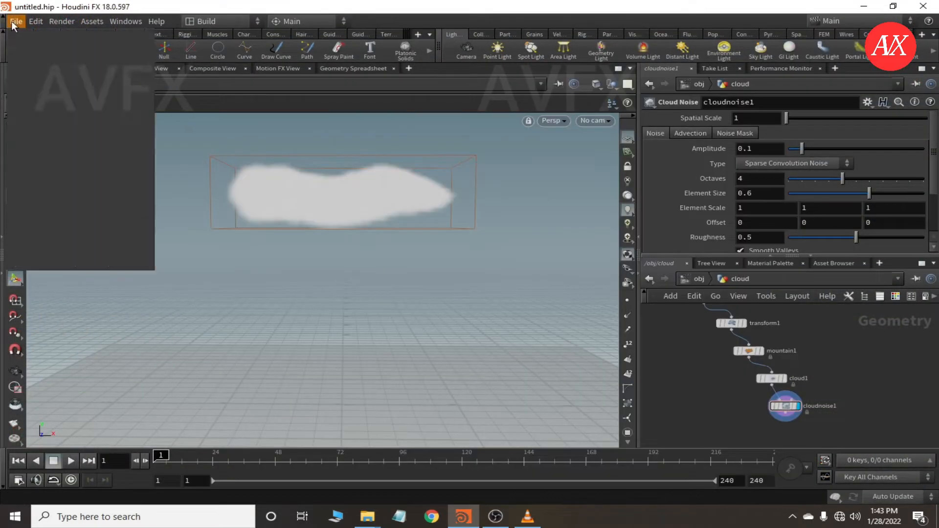
click(34, 79)
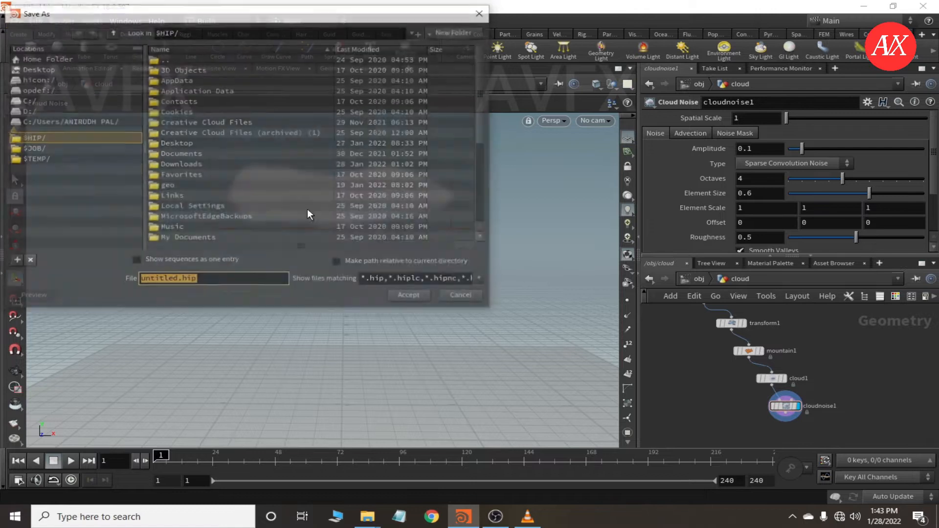
key(ctrl+v)
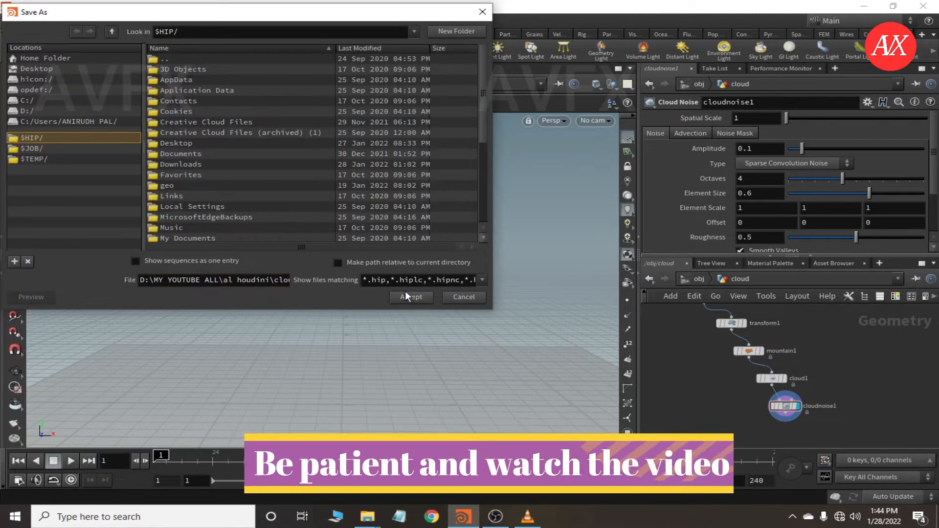
click(418, 298)
click(242, 279)
text(yt)
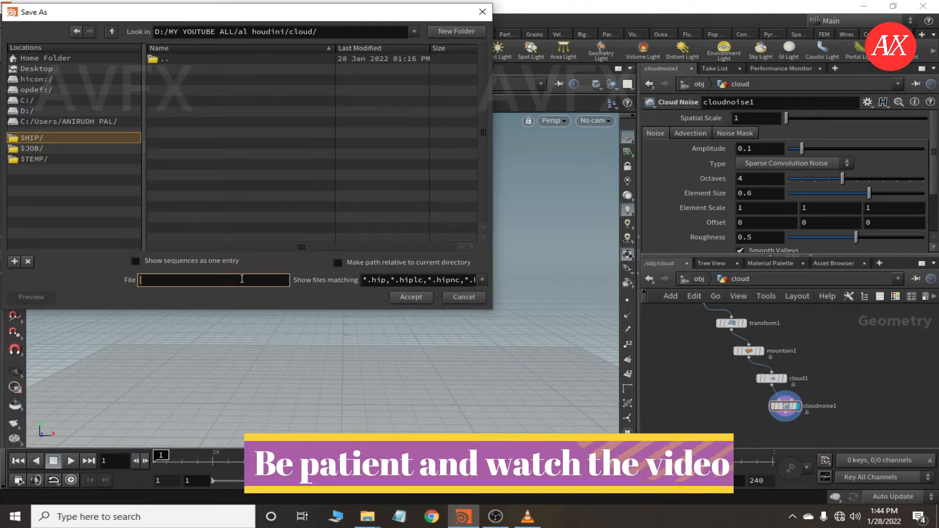
text( clou)
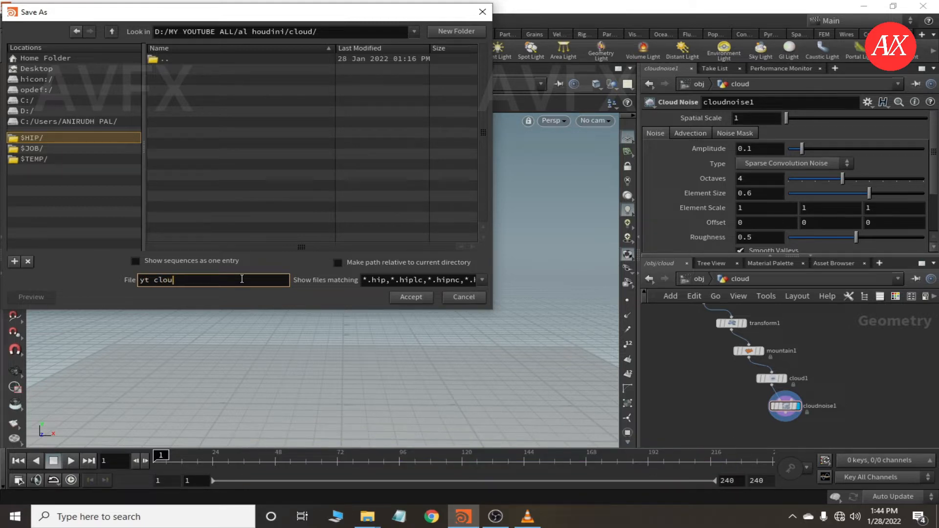
text(d)
click(421, 295)
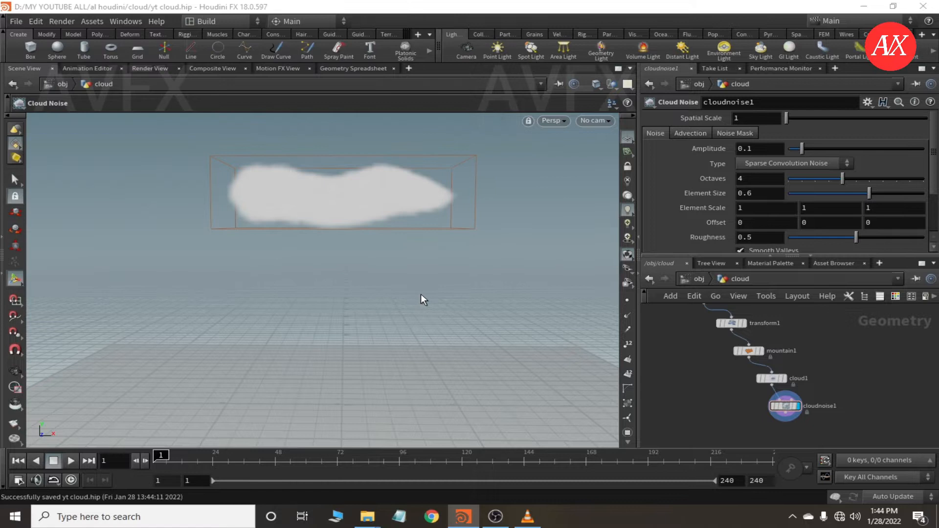
Step: Examine the cloud and the Cloud Noise node's noise settings, and go back up to the object level
key(Escape)
mouse_move(339, 227)
mouse_down()
mouse_move(350, 254)
mouse_move(333, 266)
mouse_move(421, 287)
mouse_move(495, 259)
mouse_move(480, 270)
mouse_move(348, 288)
mouse_move(331, 243)
mouse_up()
key(Return)
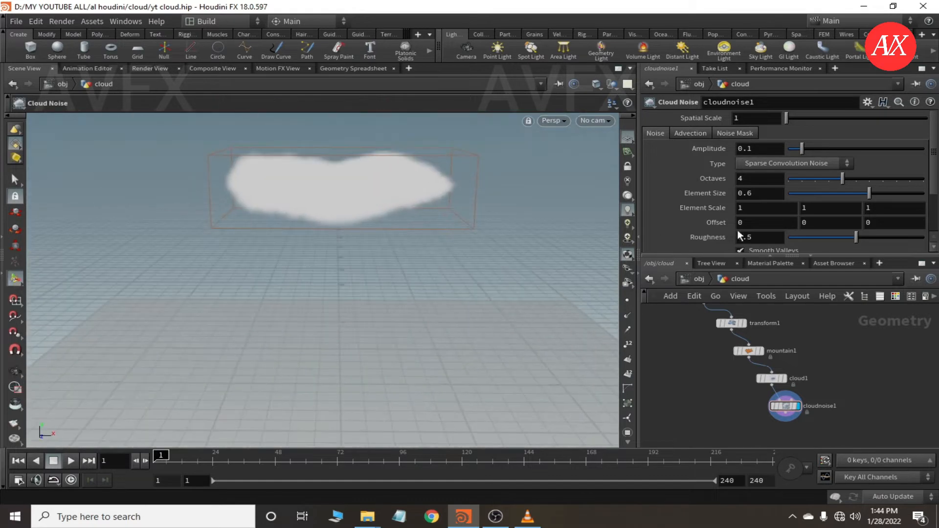
mouse_move(781, 408)
scroll(735, 222, down, 4)
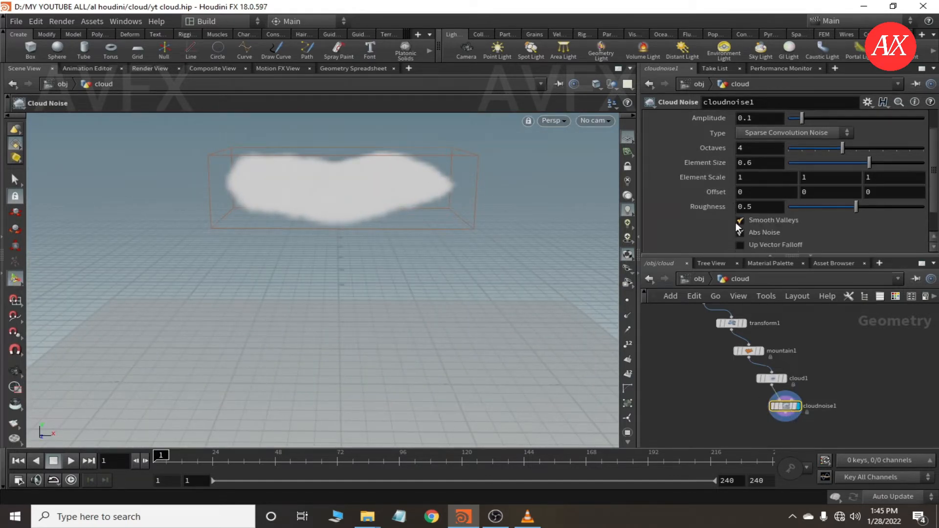
scroll(684, 220, up, 4)
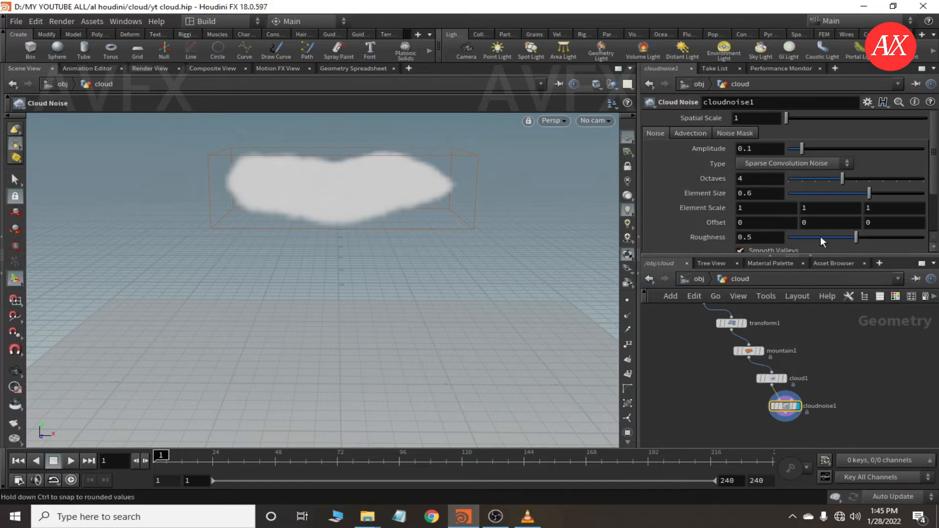
scroll(744, 233, down, 3)
scroll(691, 227, up, 2)
scroll(690, 228, up, 1)
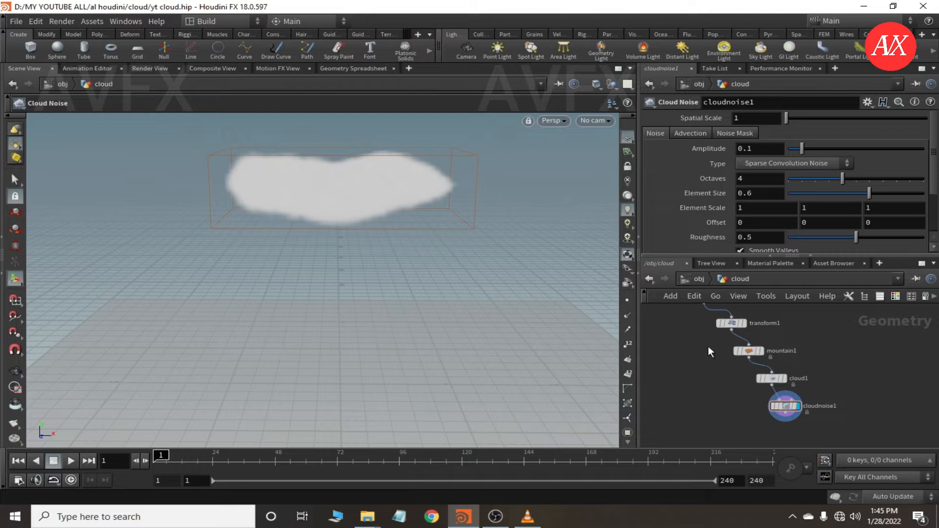
click(699, 278)
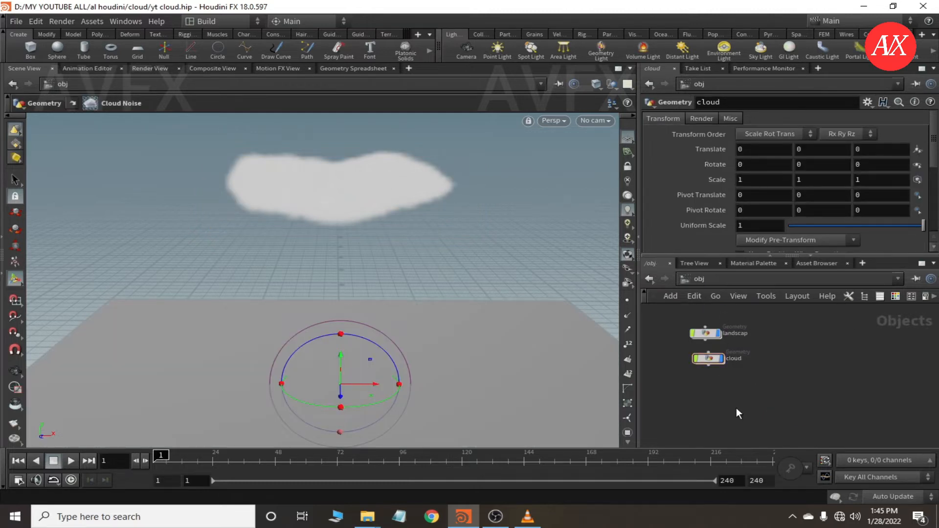
key(Tab)
text(port)
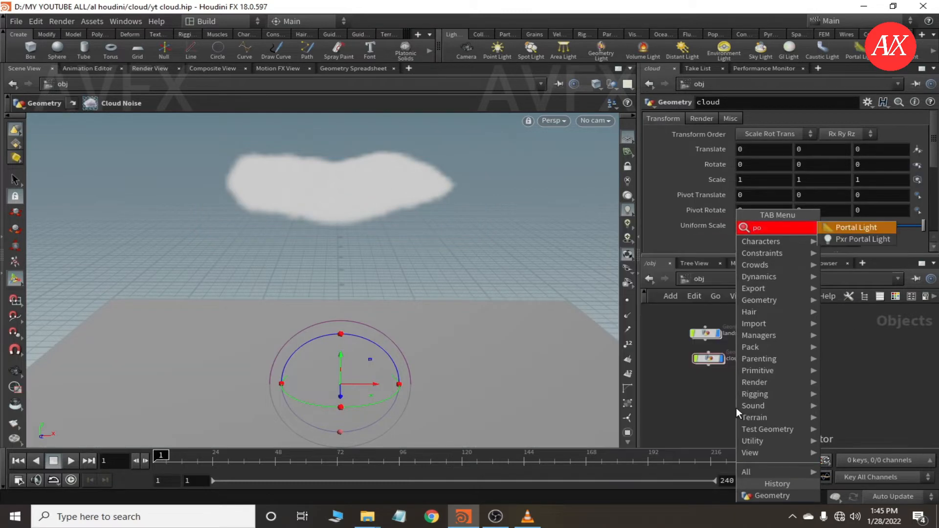
click(898, 351)
Step: Add a point light to the scene and position it at cloud height, just left of the cloud
click(499, 54)
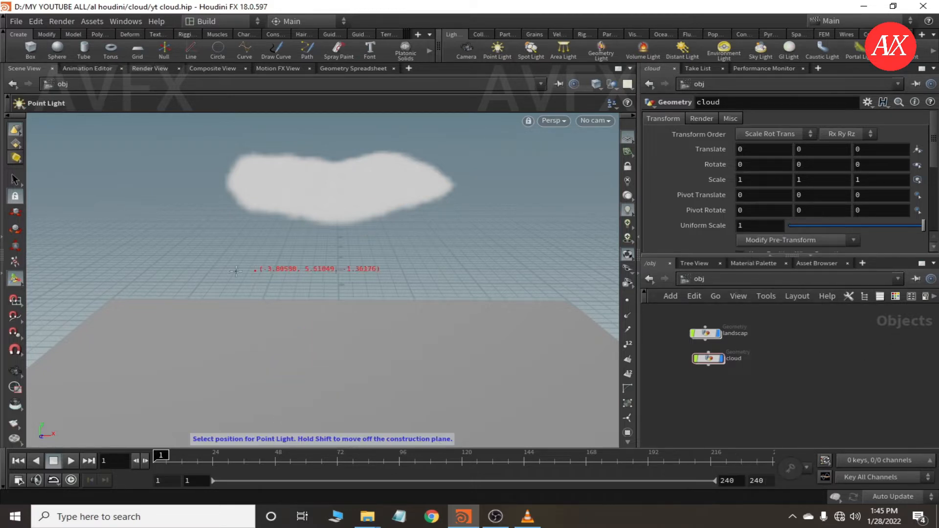
click(174, 265)
drag(171, 228, 162, 169)
drag(207, 204, 214, 204)
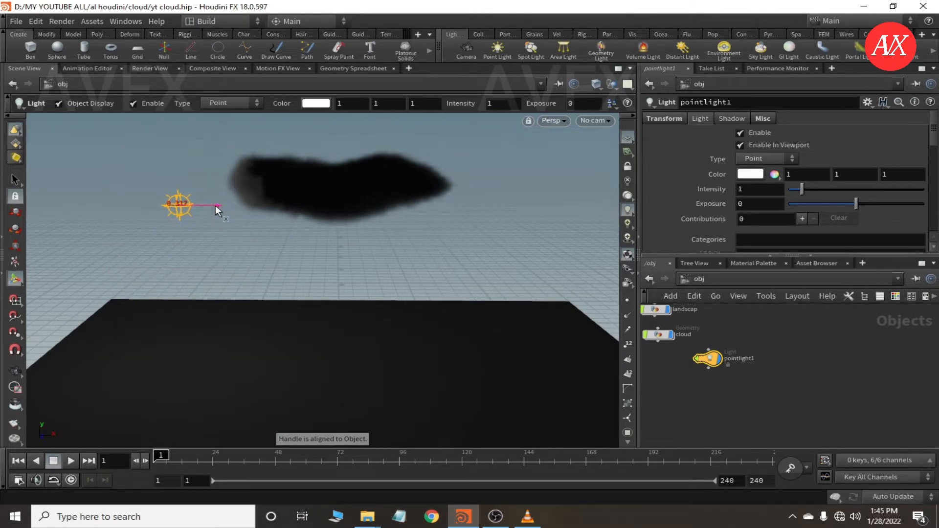
Step: Set the point light's exposure to 2.75 and intensity to 0.72, and move it higher and farther left of the cloud
mouse_move(856, 204)
mouse_down()
mouse_move(884, 206)
mouse_move(873, 206)
mouse_up()
mouse_move(801, 188)
mouse_down()
mouse_move(824, 189)
mouse_move(798, 195)
mouse_up()
drag(175, 166, 149, 136)
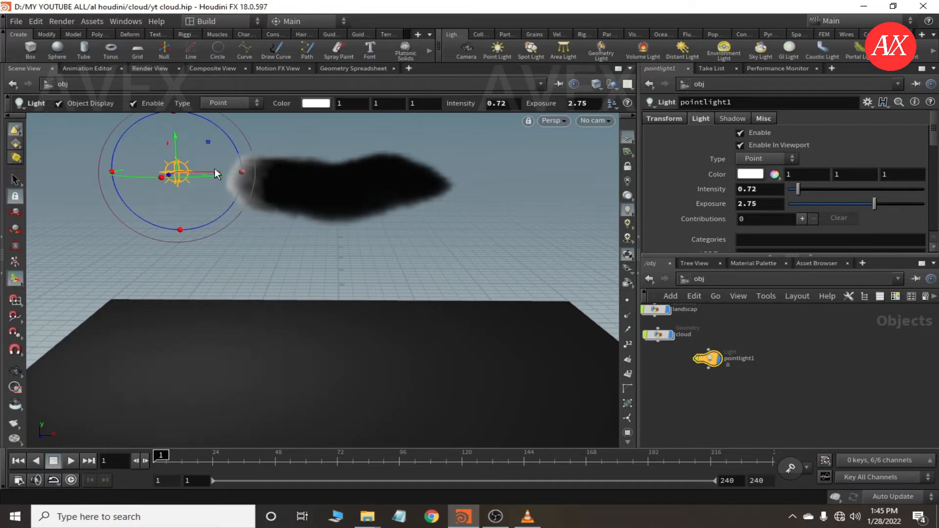
key(t)
drag(229, 169, 209, 176)
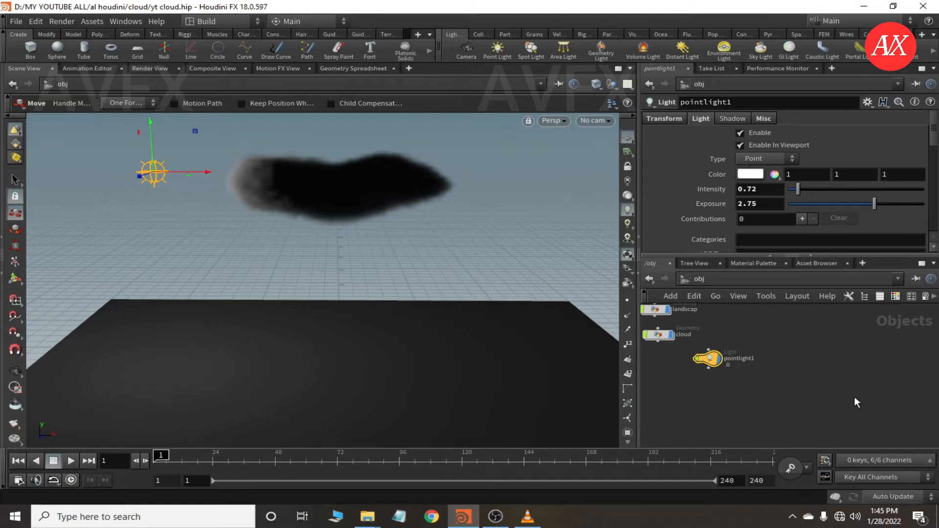
Step: Inside the cloud object, increase the Cloud Noise amplitude to about 0.643 and check the cloud from another angle
click(754, 386)
middle_drag(744, 382, 764, 400)
double_click(677, 354)
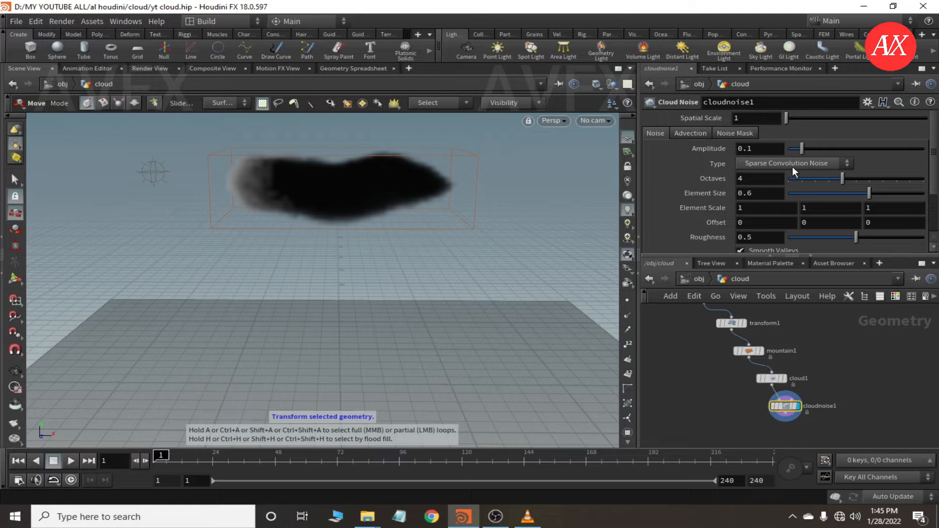
mouse_move(806, 151)
mouse_down()
mouse_move(831, 150)
mouse_move(807, 153)
mouse_up()
drag(803, 149, 875, 159)
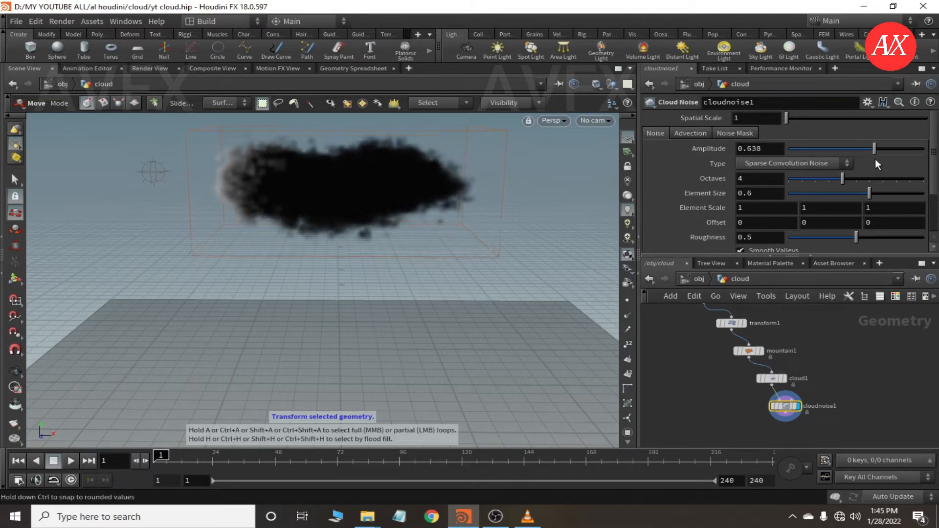
key(Escape)
drag(335, 230, 232, 235)
key(t)
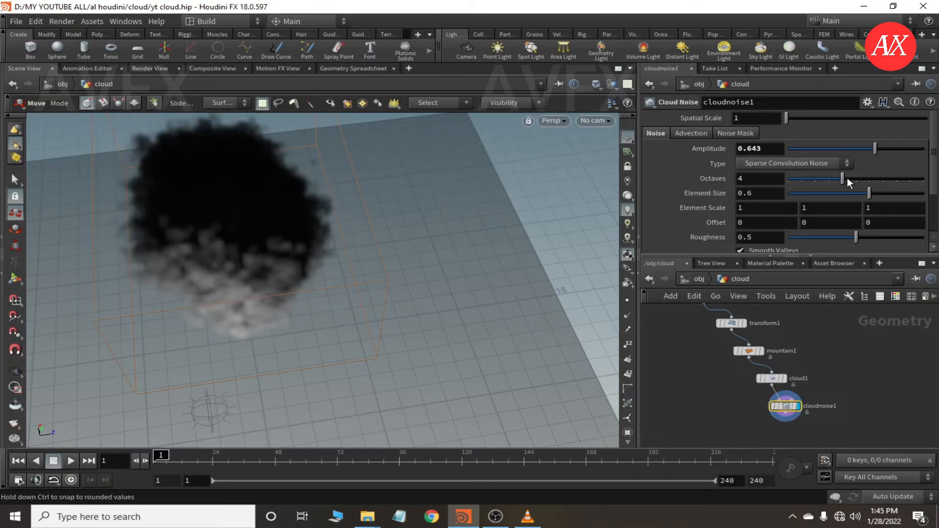
Step: Set the Cloud Noise octaves to 5 and check the cloud from the front
drag(847, 178, 855, 178)
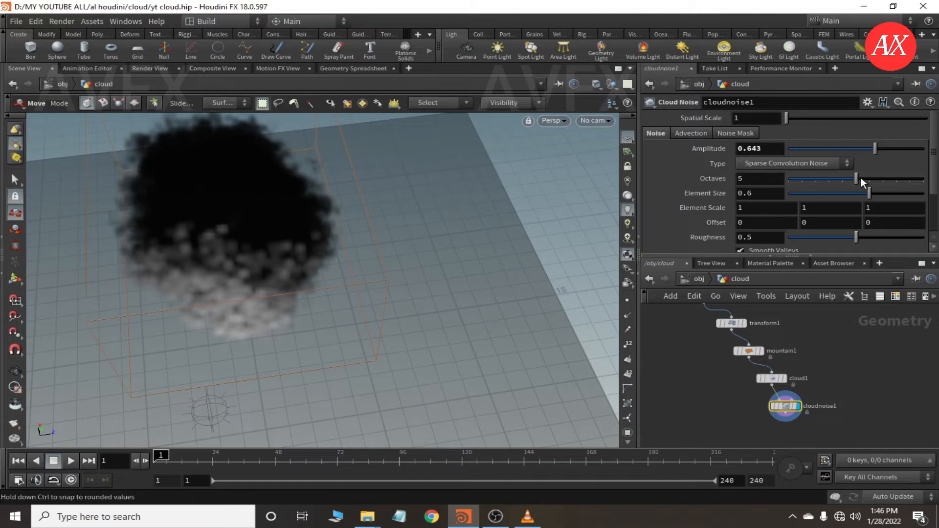
key(Escape)
drag(390, 266, 387, 315)
key(Escape)
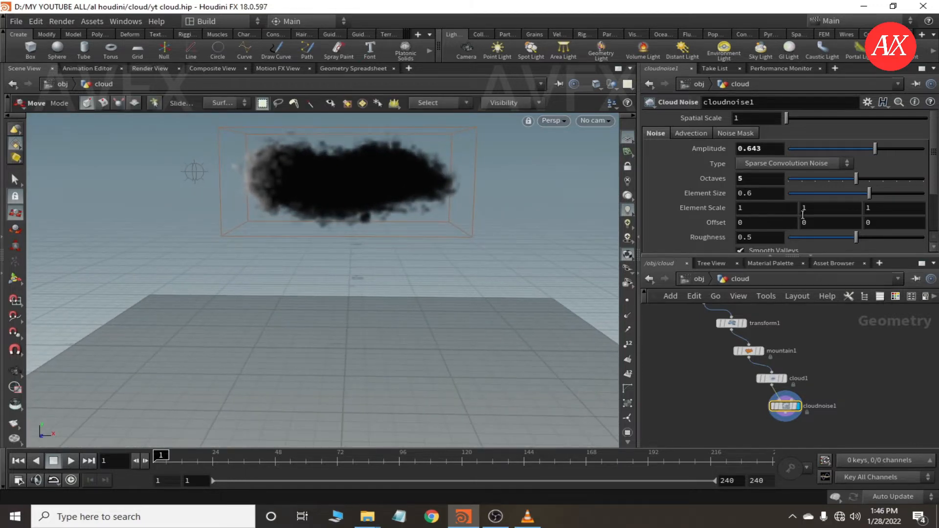
Step: Try a different Cloud Noise element size, undo it, and raise the roughness to about 0.657
drag(872, 194, 869, 192)
key(ctrl+z)
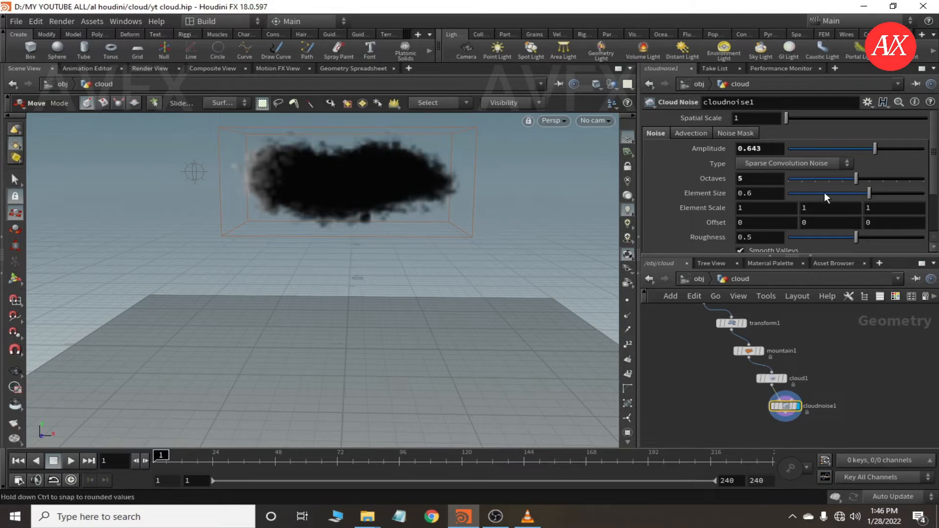
scroll(831, 238, down, 1)
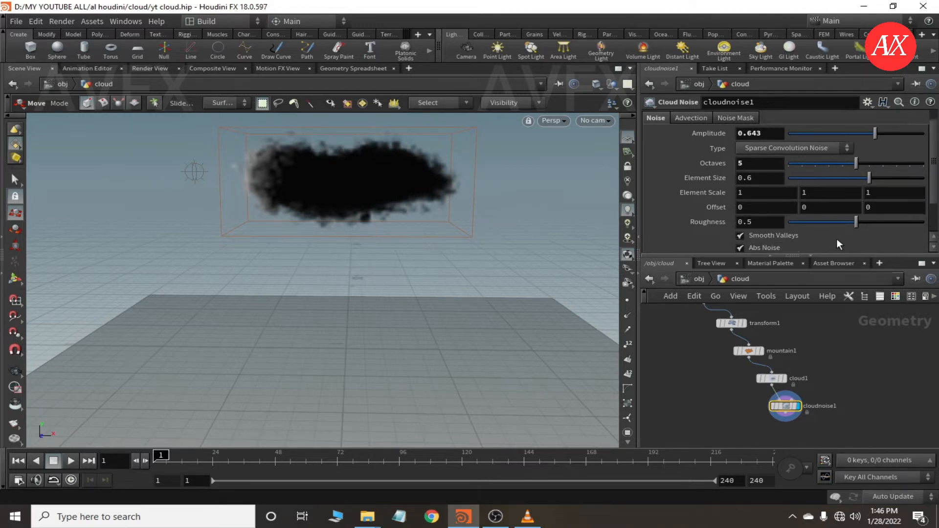
drag(857, 222, 877, 218)
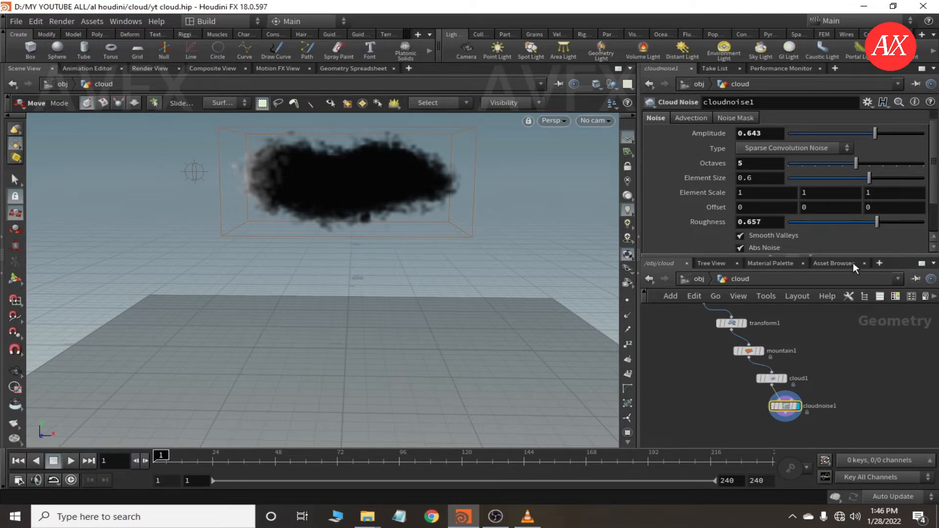
key(Escape)
drag(344, 321, 480, 331)
alt+drag(343, 321, 345, 329)
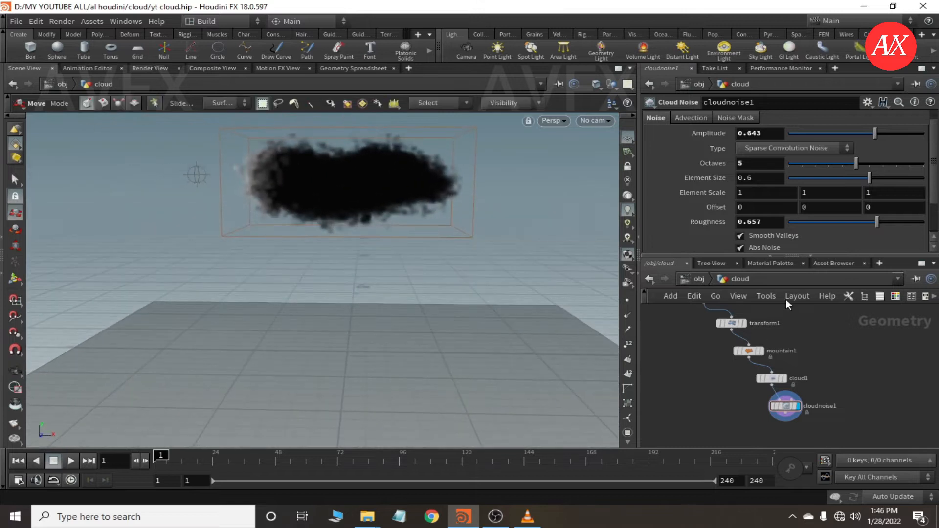
Step: Disable the point light at the object level and view the cloud above the landscape without it
click(699, 279)
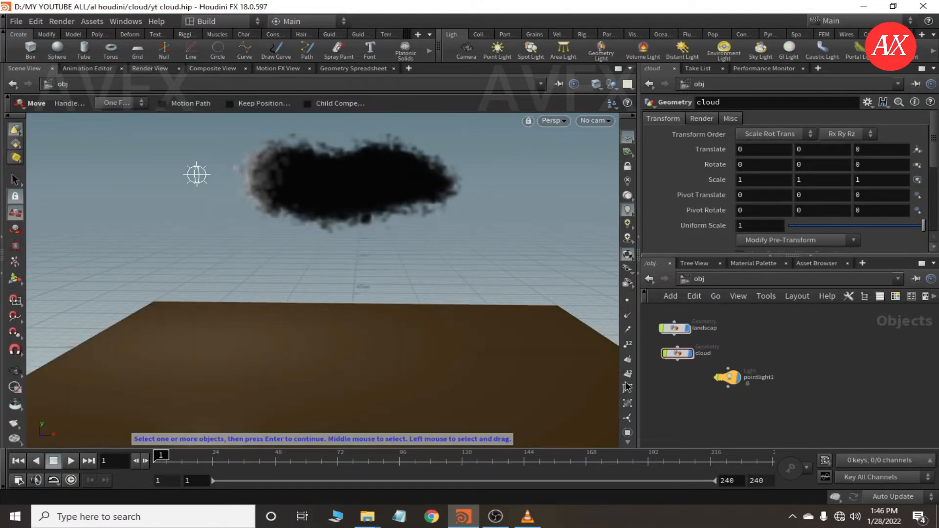
click(733, 378)
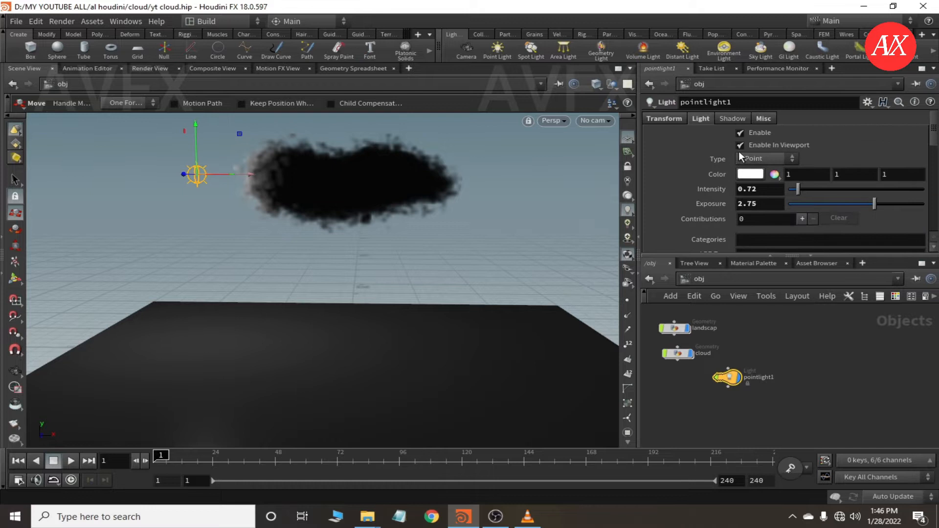
click(739, 133)
alt+drag(356, 352, 336, 256)
mouse_move(385, 373)
alt+mouse_down()
mouse_move(336, 366)
mouse_move(462, 412)
mouse_move(503, 398)
mouse_move(356, 373)
mouse_move(391, 382)
mouse_move(378, 380)
alt+mouse_up()
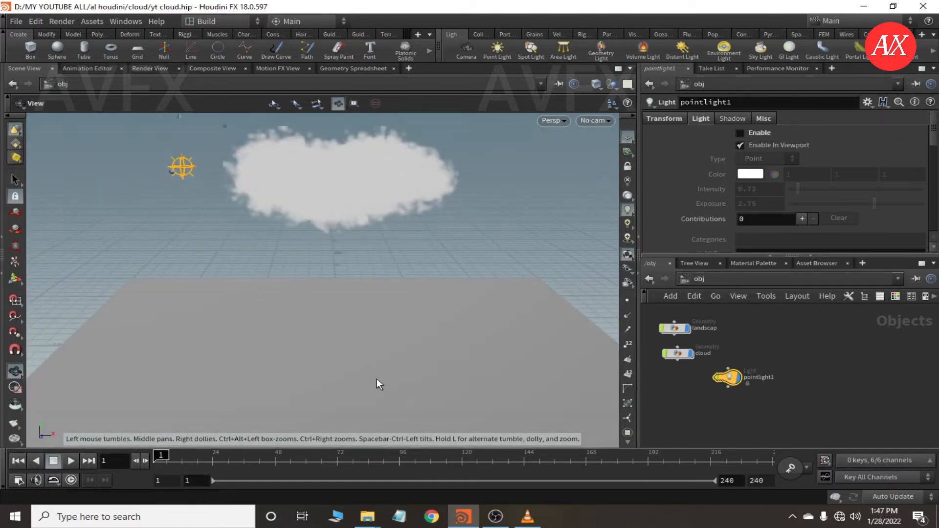
key(t)
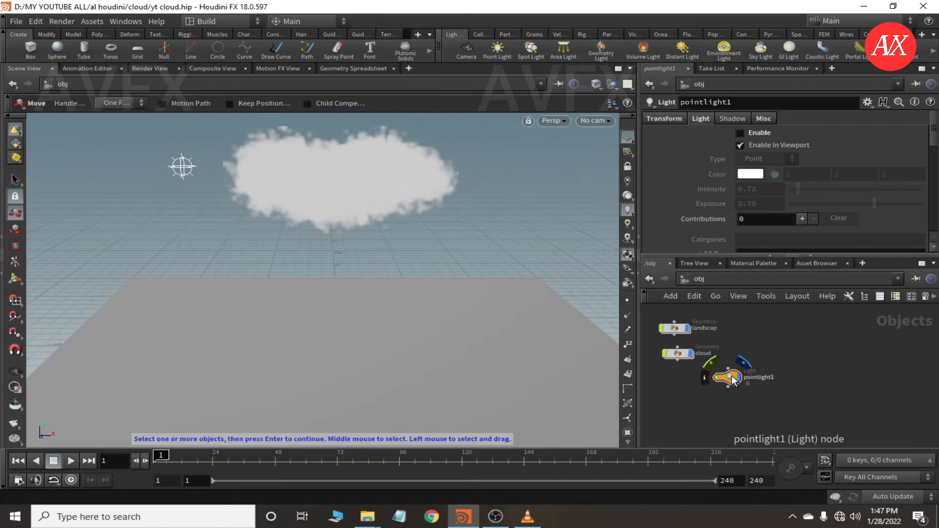
Step: Move the point light node clear of the landscape and cloud nodes and view the scene from farther back
drag(734, 381, 800, 356)
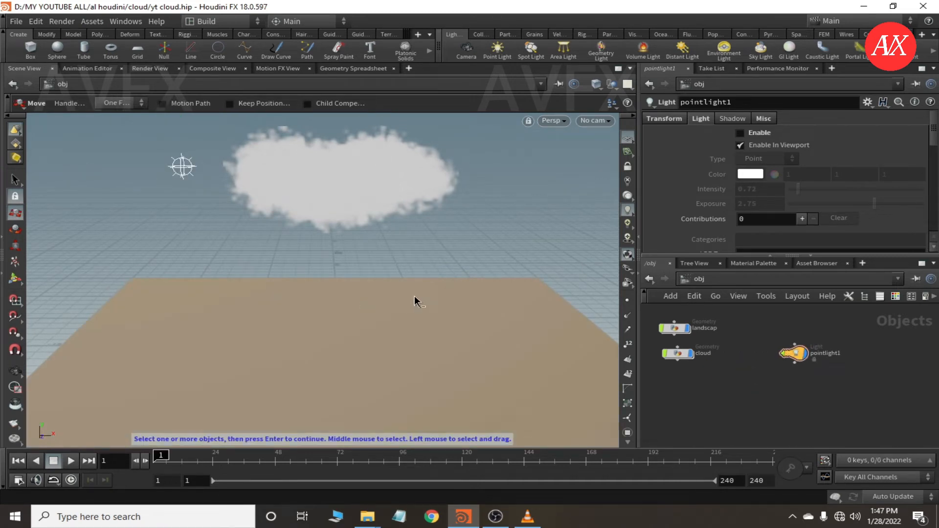
key(Escape)
drag(405, 300, 316, 316)
key(Return)
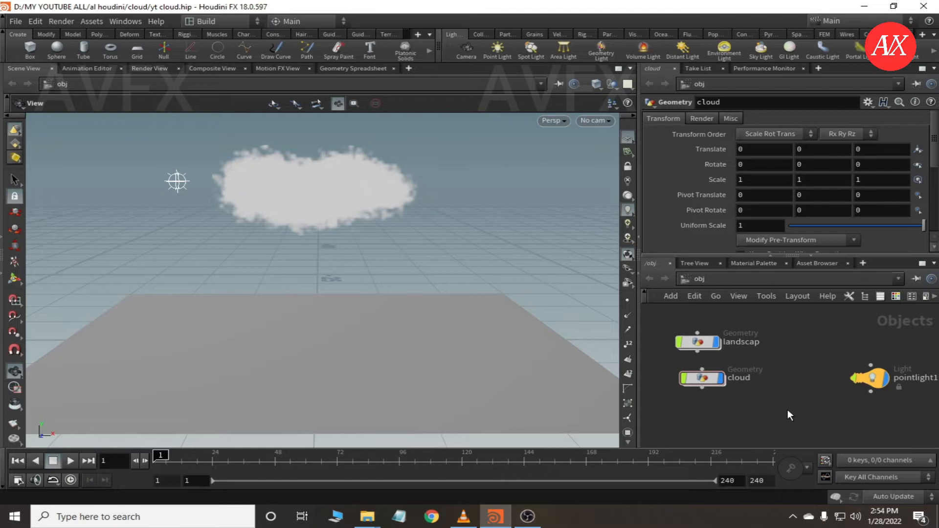
Step: Add a Geometry object below the cloud node in the object network and name it rain
key(Tab)
text(geo)
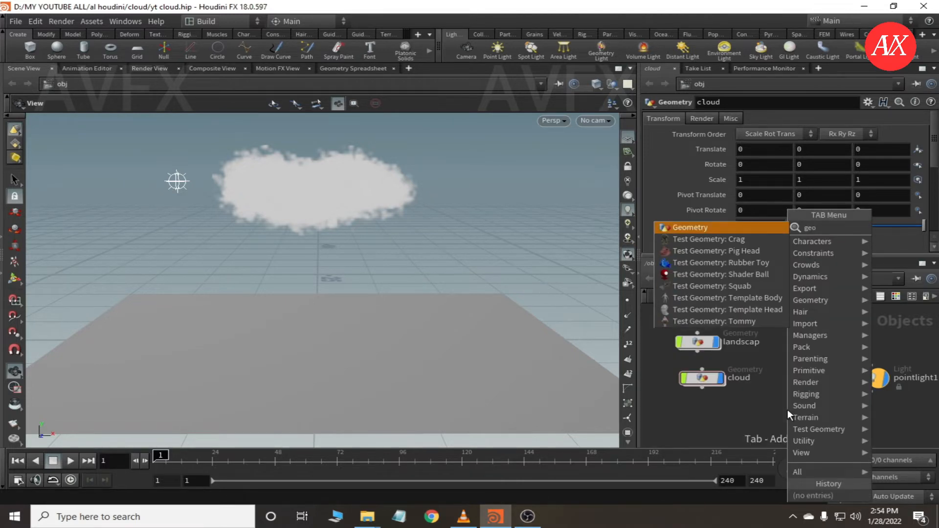
key(Return)
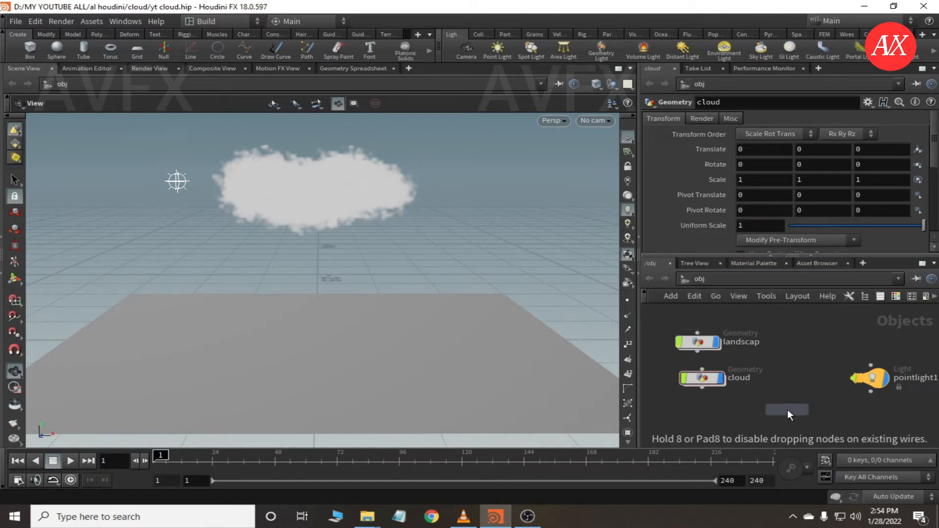
click(704, 415)
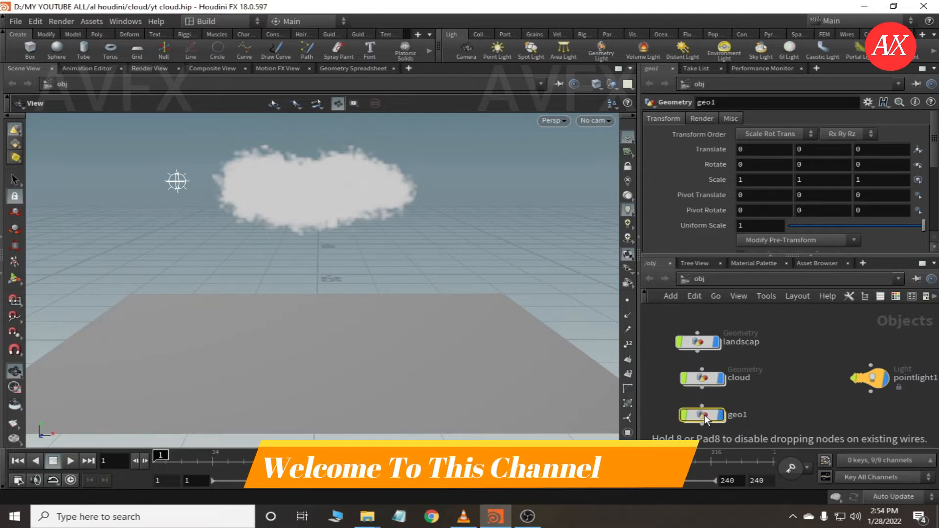
middle_drag(775, 406, 759, 380)
scroll(759, 380, down, 3)
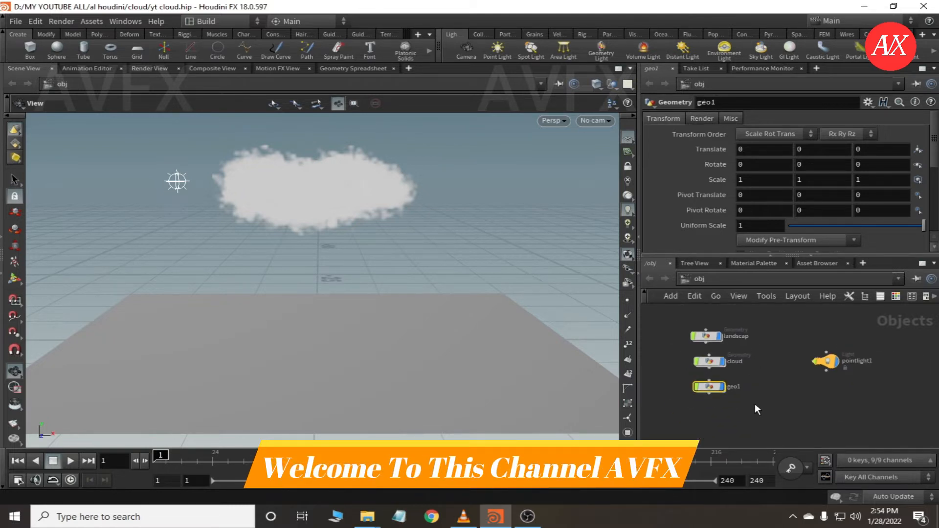
double_click(739, 385)
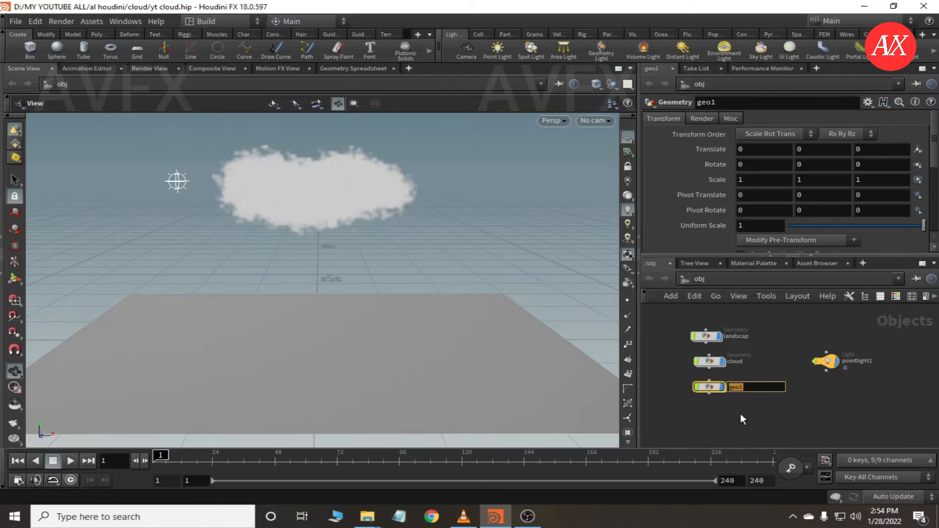
key(Return)
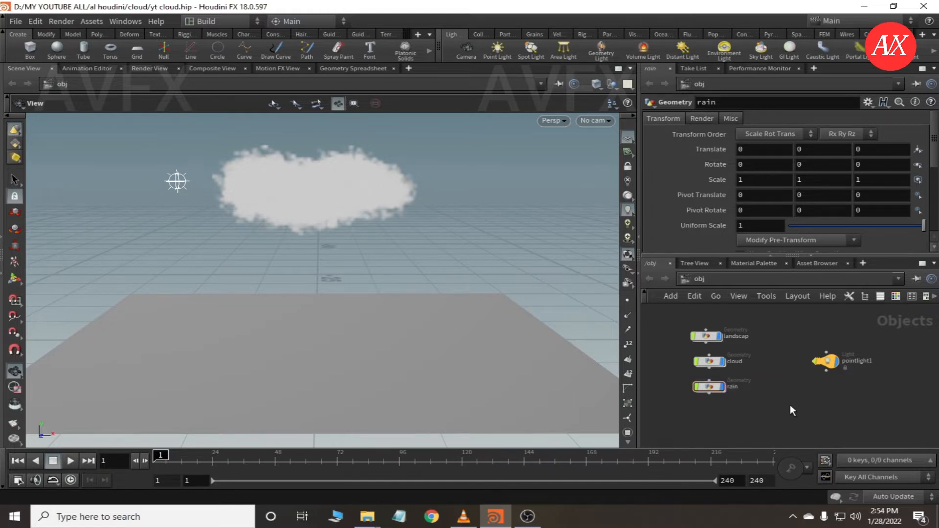
Step: Go inside the rain object and add a Grid node
double_click(710, 386)
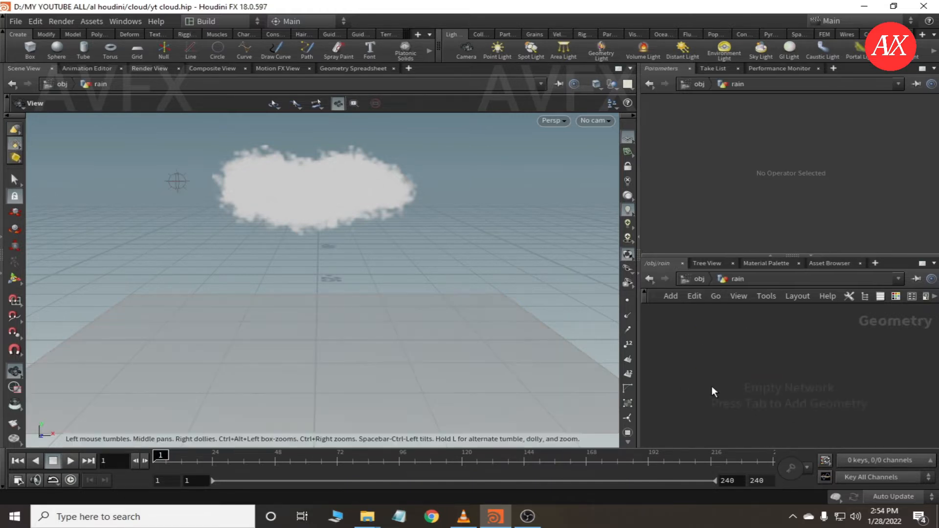
key(Tab)
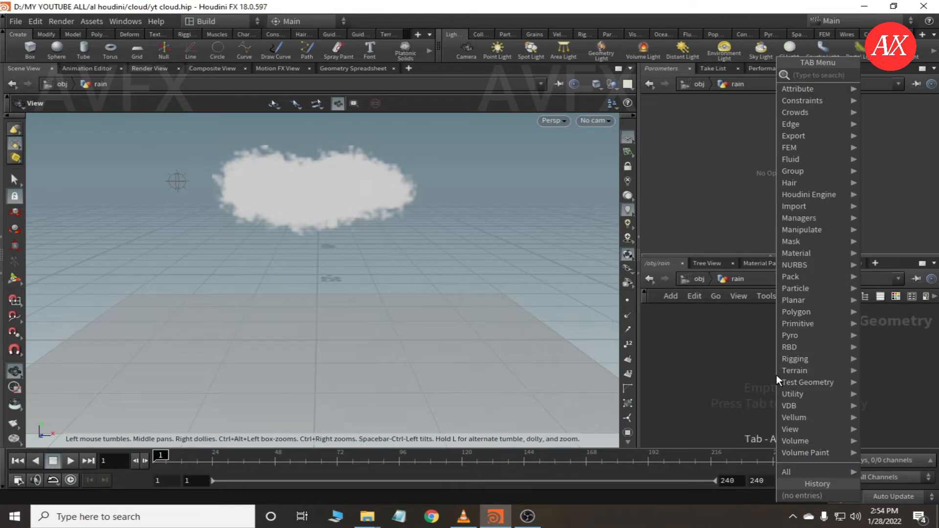
text(grid)
key(Return)
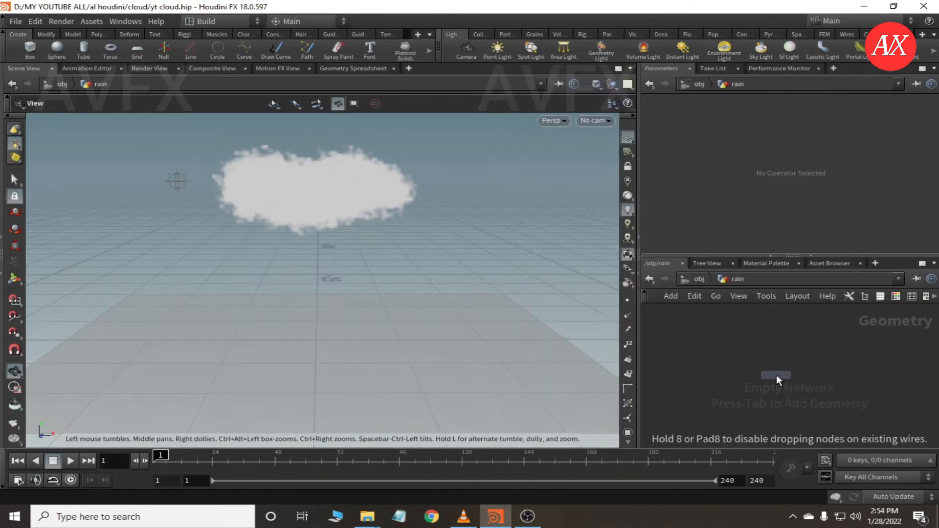
click(694, 338)
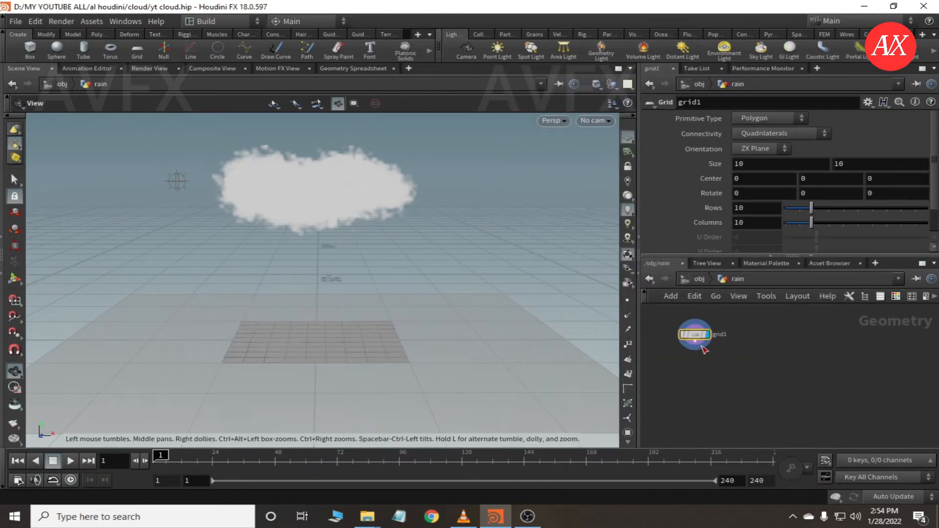
Step: Append a Transform node to the grid
drag(695, 348, 737, 362)
key(Tab)
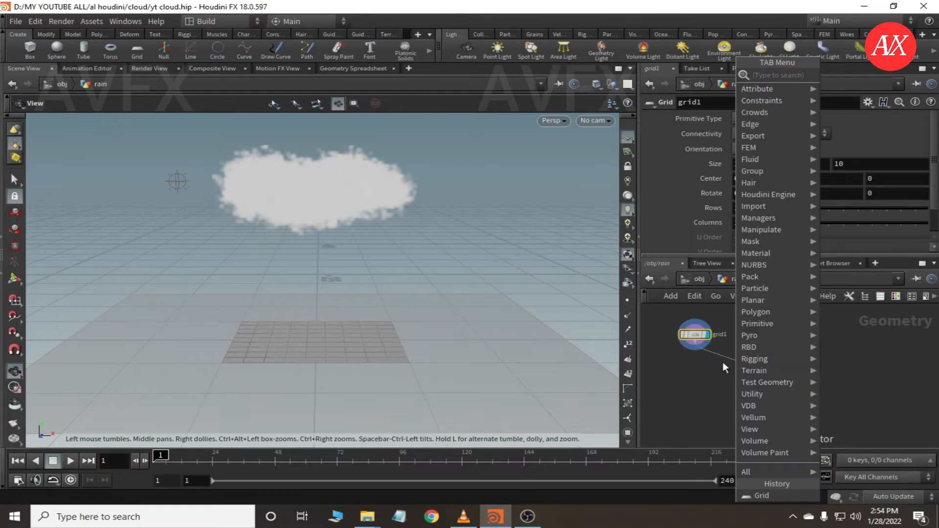
text(tra)
scroll(722, 361, down, 1)
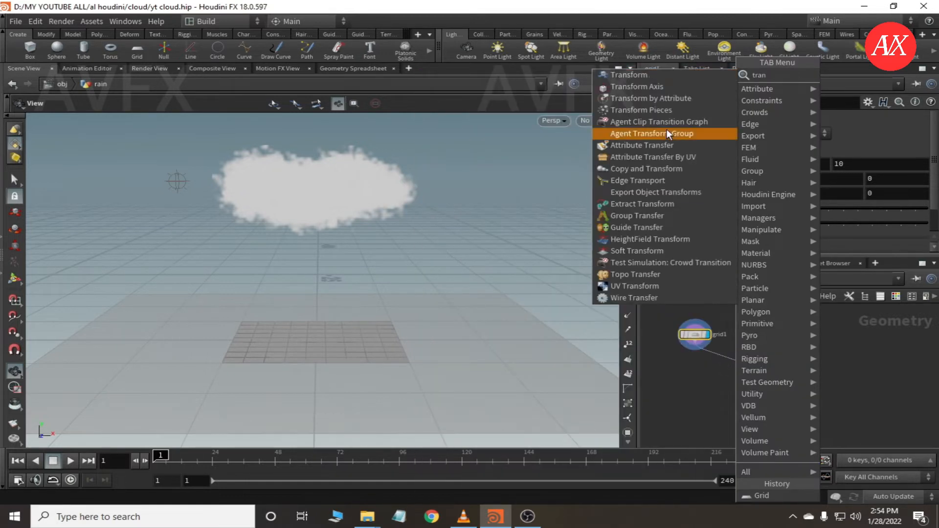
click(646, 77)
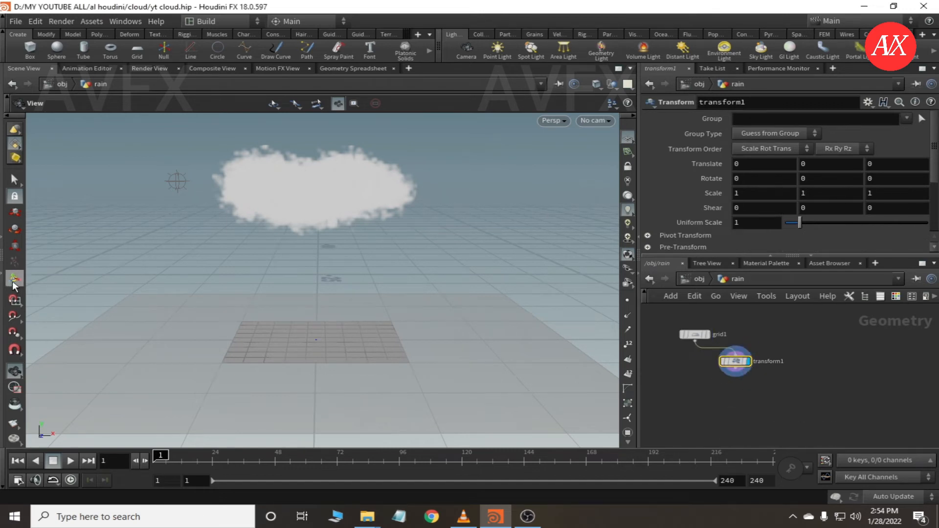
Step: Raise the grid to about 9.72 in Y so it sits within the cloud, and view it from above
key(Return)
key(t)
drag(319, 297, 306, 140)
key(Escape)
drag(268, 296, 410, 371)
key(Return)
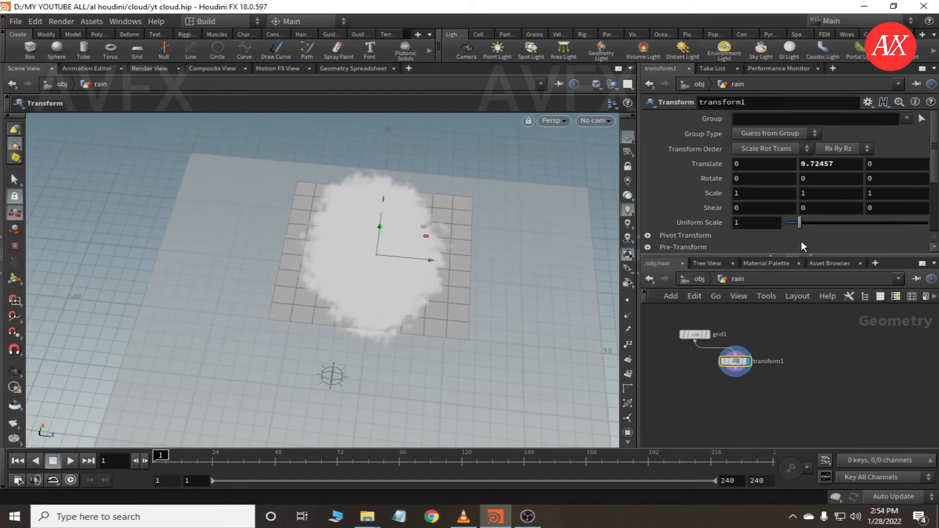
Step: Set the grid transform's uniform scale to 0.80
drag(799, 224, 795, 224)
click(763, 225)
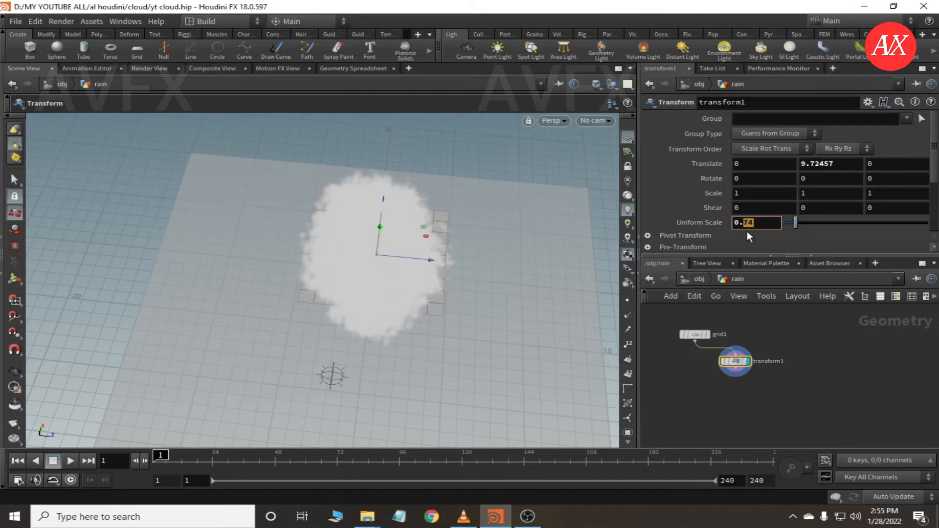
key(Return)
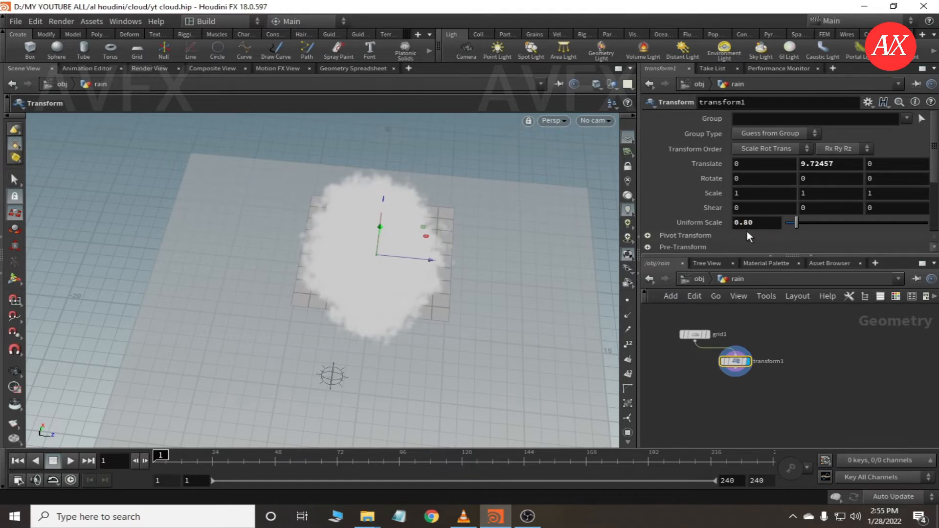
Step: Scale the grid to about 0.831 in X and 0.41 in Z so it fits within the cloud's outline
key(e)
drag(436, 262, 411, 270)
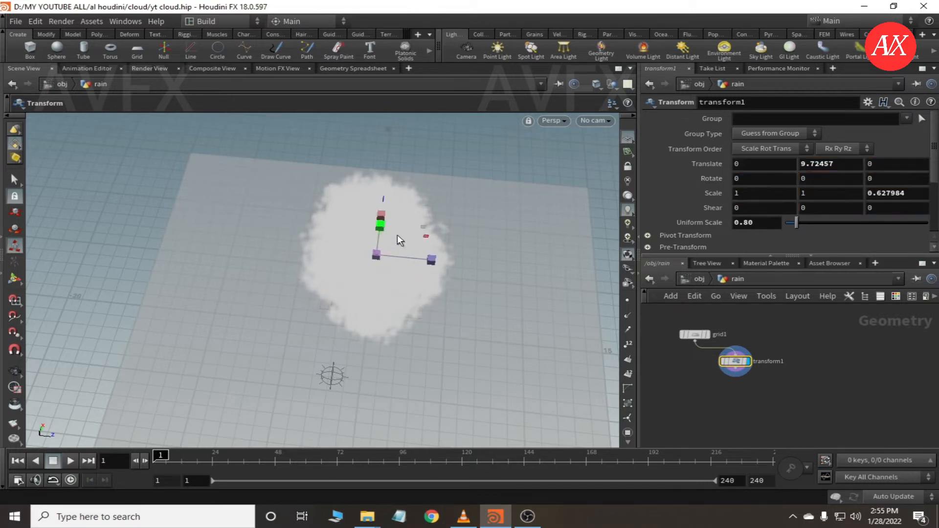
drag(381, 214, 381, 226)
drag(432, 260, 425, 262)
key(Escape)
drag(409, 340, 331, 262)
key(Return)
drag(366, 224, 374, 225)
mouse_move(313, 244)
mouse_down()
mouse_move(312, 310)
mouse_move(427, 327)
mouse_move(350, 321)
mouse_move(287, 256)
mouse_move(296, 247)
mouse_up()
key(Escape)
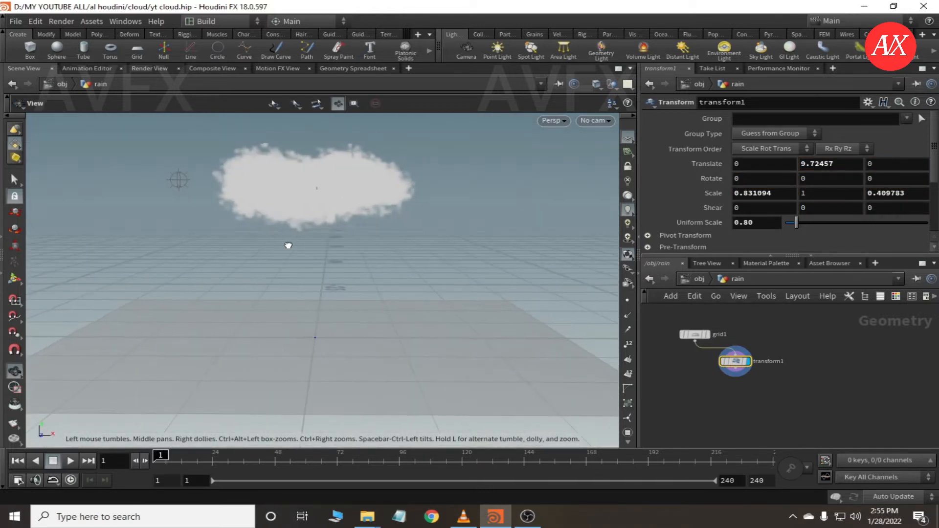
key(Return)
Step: Return to the object level and hide the cloud and landscape to view the rain grid from above
click(698, 279)
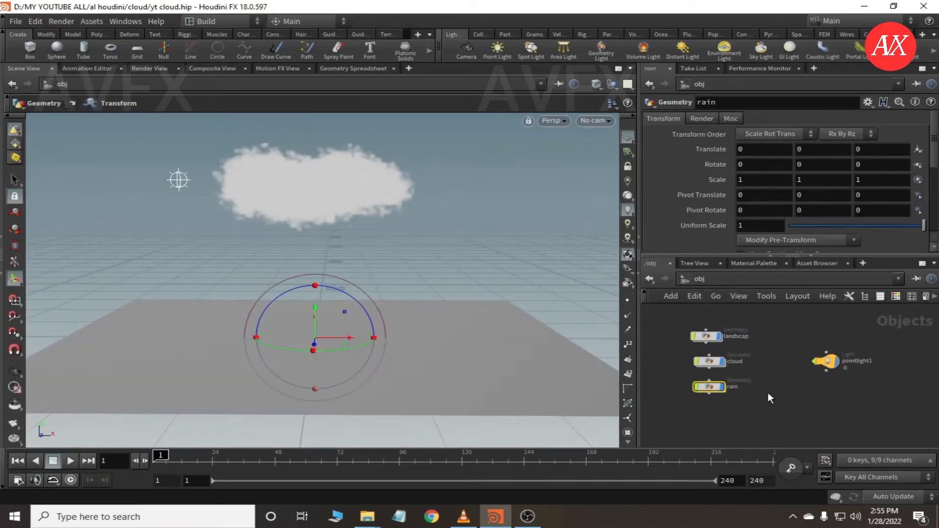
click(723, 362)
key(Escape)
drag(366, 272, 465, 362)
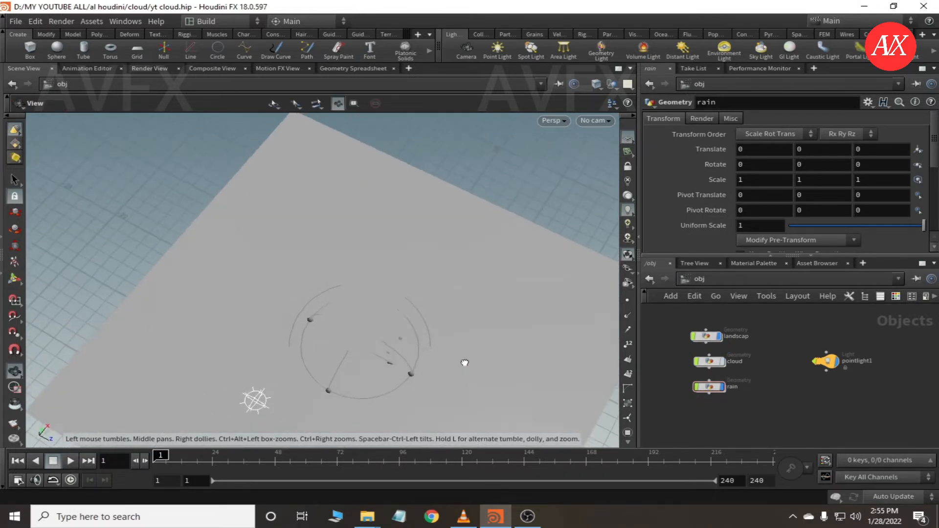
key(t)
click(719, 335)
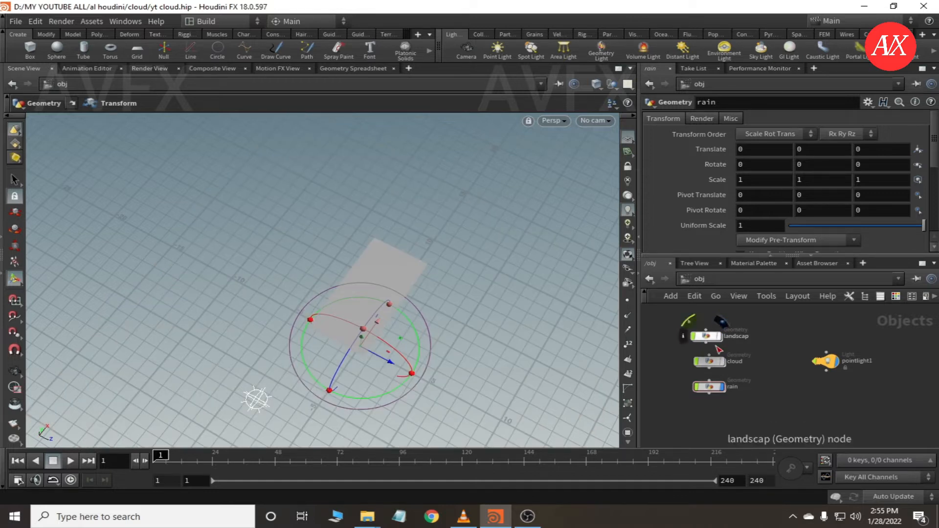
Step: Toggle the cloud's display on and off to compare its extent with the rain grid, leaving it shown
click(724, 362)
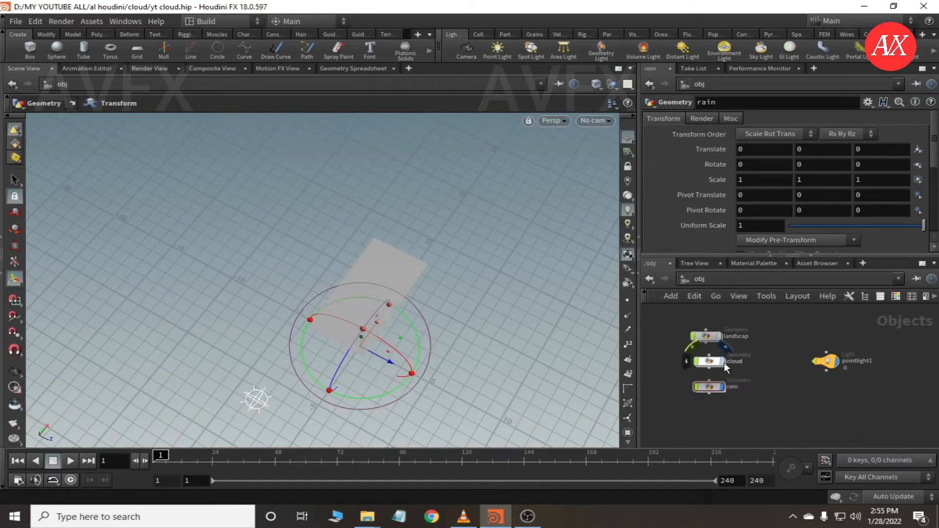
click(723, 362)
click(724, 361)
click(724, 360)
click(723, 360)
click(723, 360)
click(724, 360)
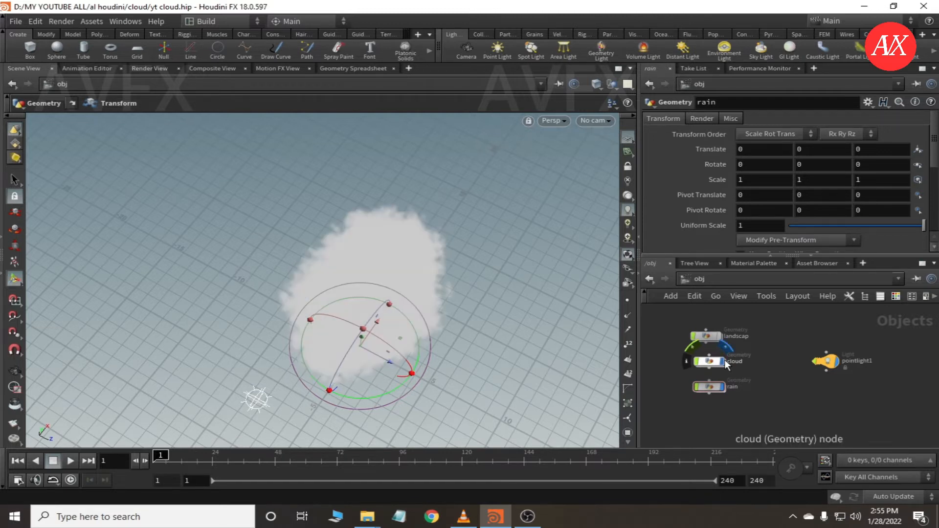
Step: Show the landscape again and view the cloud above it from the front
key(Escape)
drag(450, 335, 369, 285)
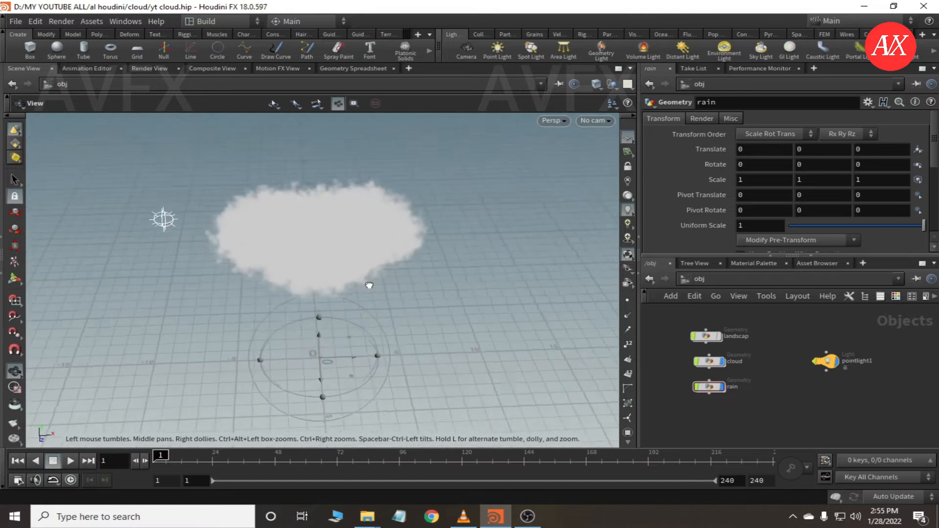
key(Return)
click(720, 337)
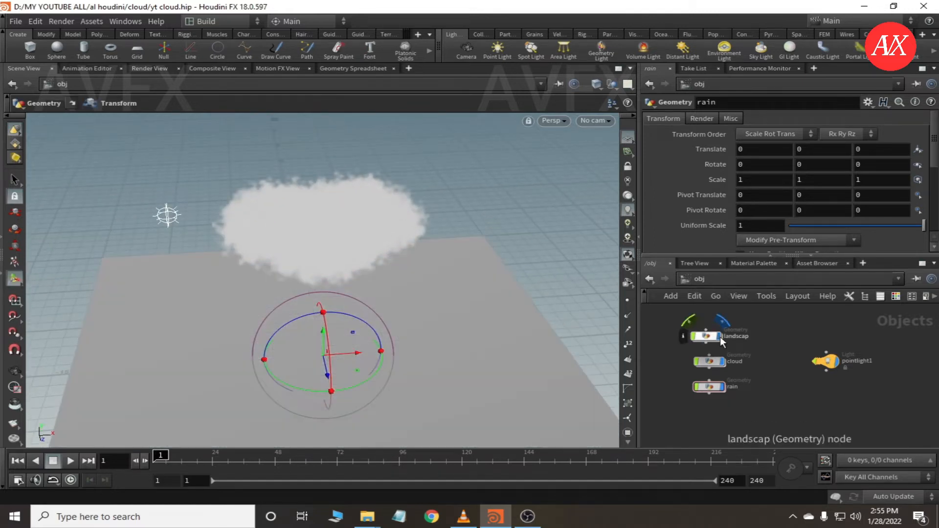
alt+drag(499, 380, 464, 326)
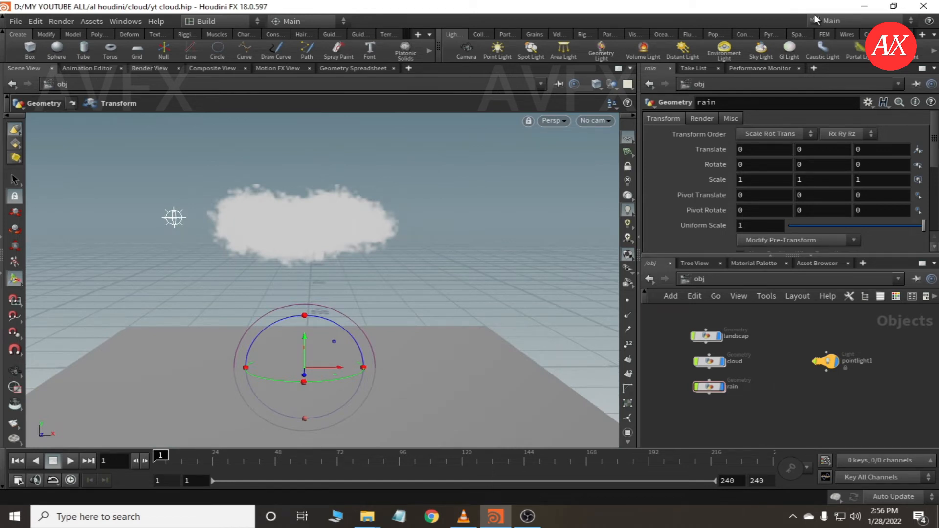
Step: Hide the cloud and create a Source Particle Emitter from the rain grid
click(504, 34)
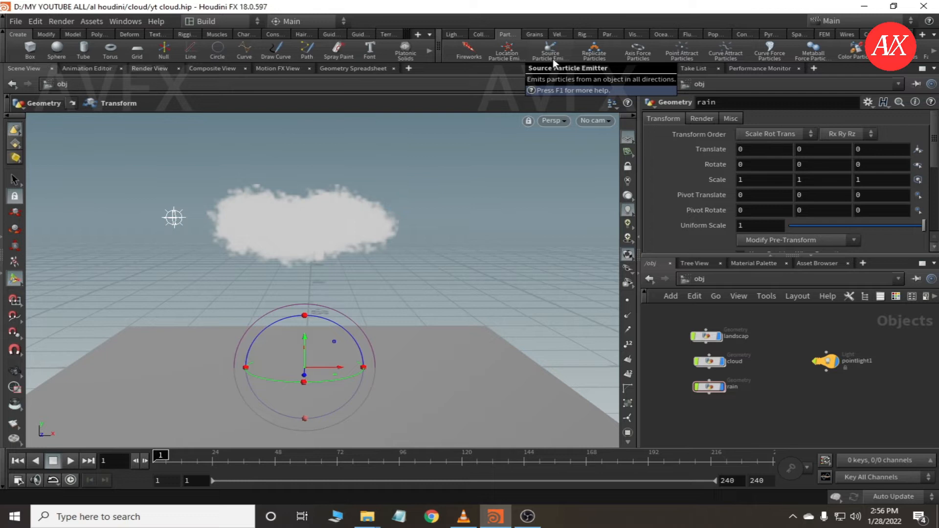
click(724, 362)
click(716, 388)
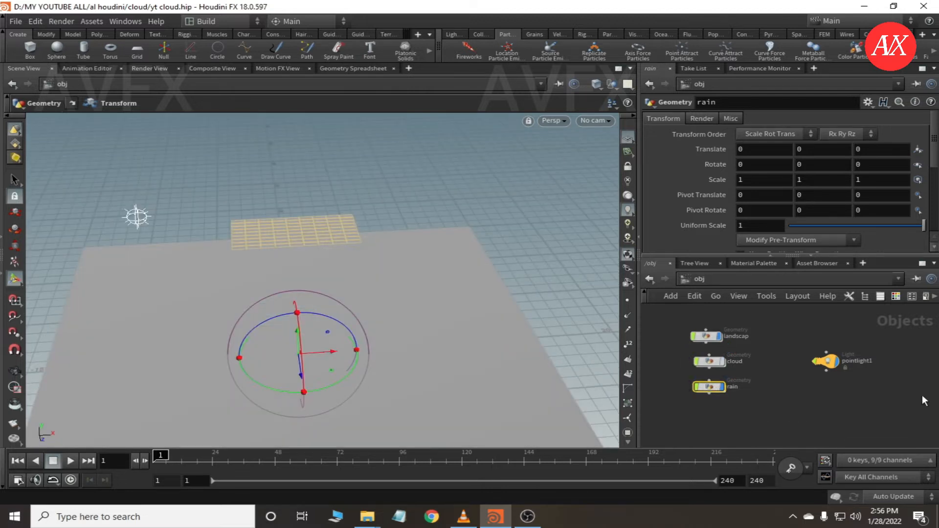
click(551, 55)
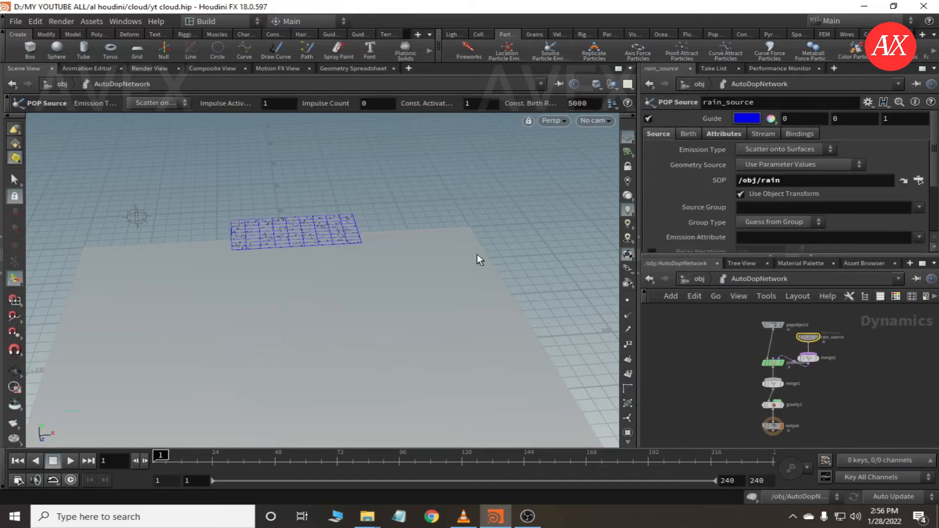
drag(371, 341, 347, 284)
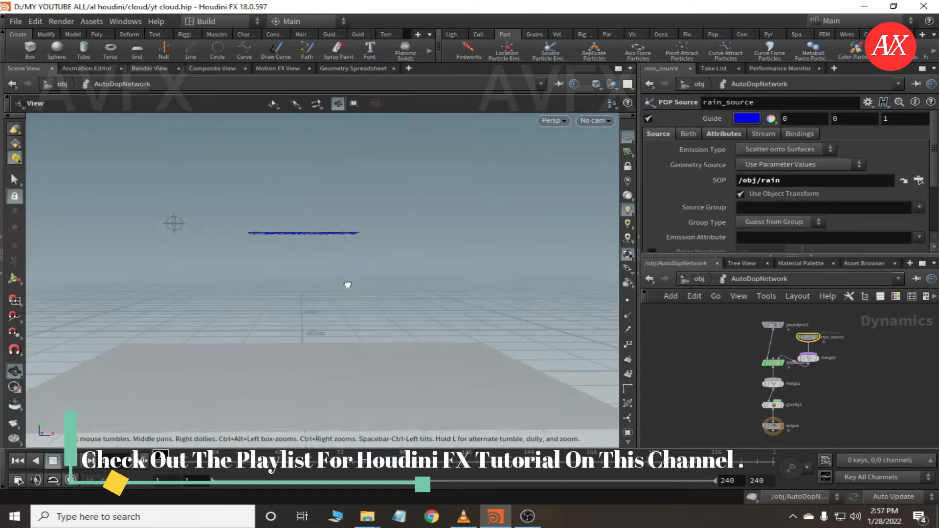
Step: Return to the object level and arrange the source_particles and AutoDopNetwork nodes below the point light node
click(703, 276)
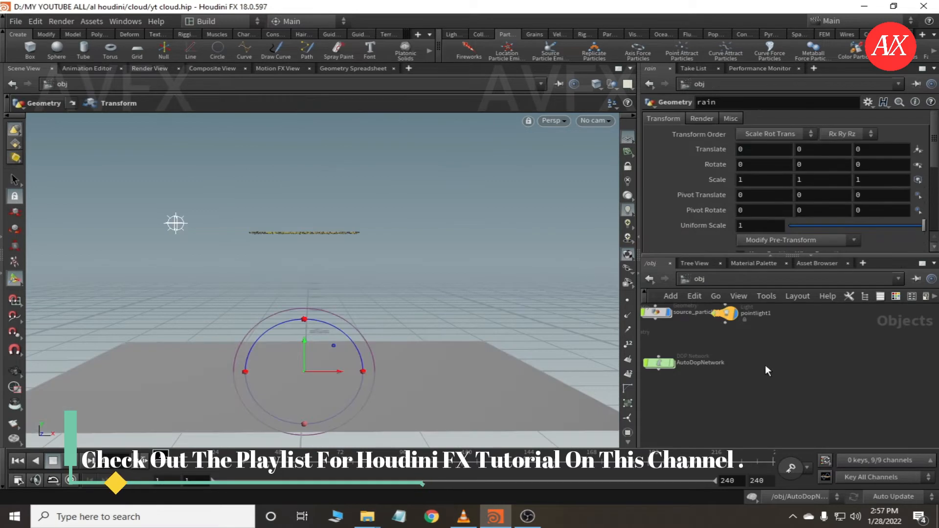
key(h)
drag(715, 344, 782, 376)
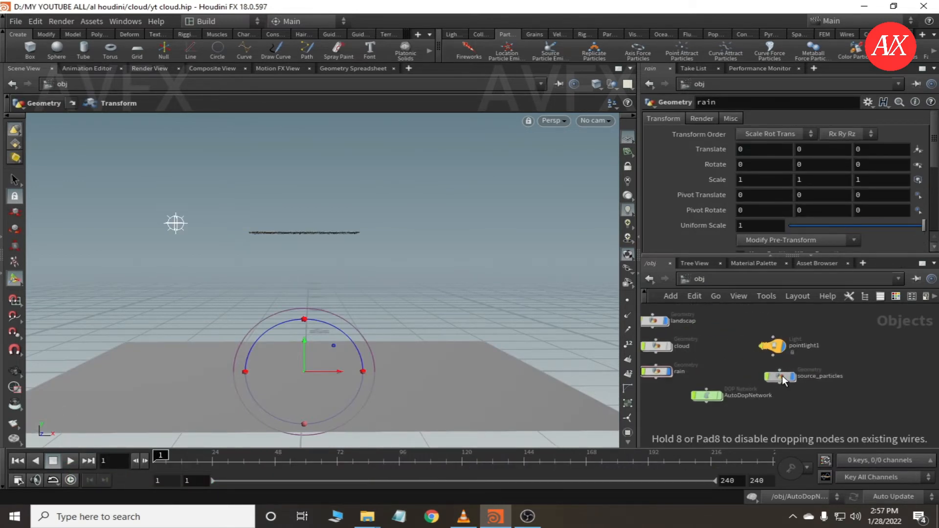
drag(706, 399, 785, 397)
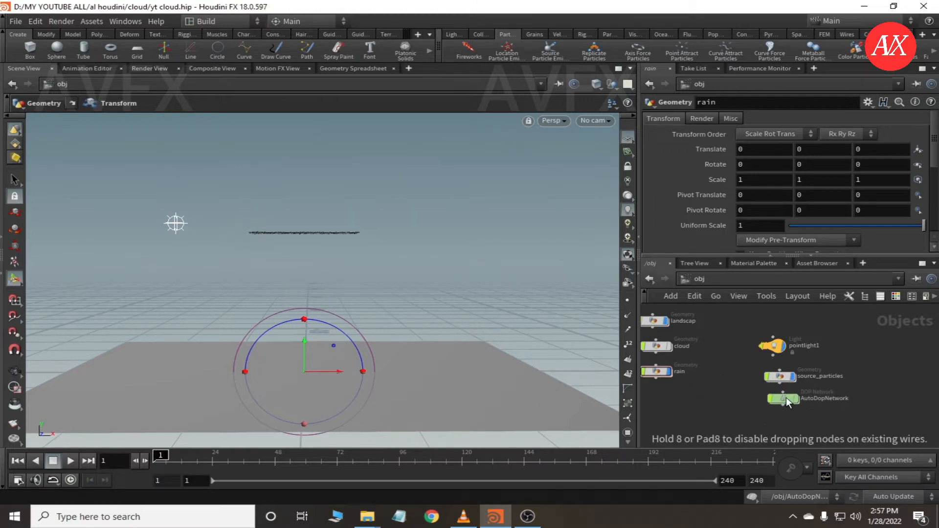
Step: Play the particle simulation with the cloud hidden and examine the falling rain from a lower angle
drag(785, 397, 782, 400)
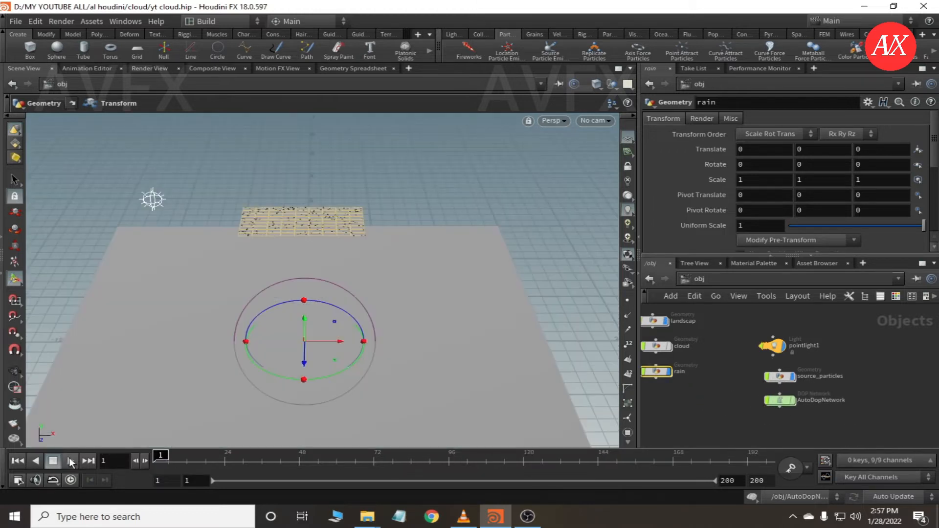
click(70, 461)
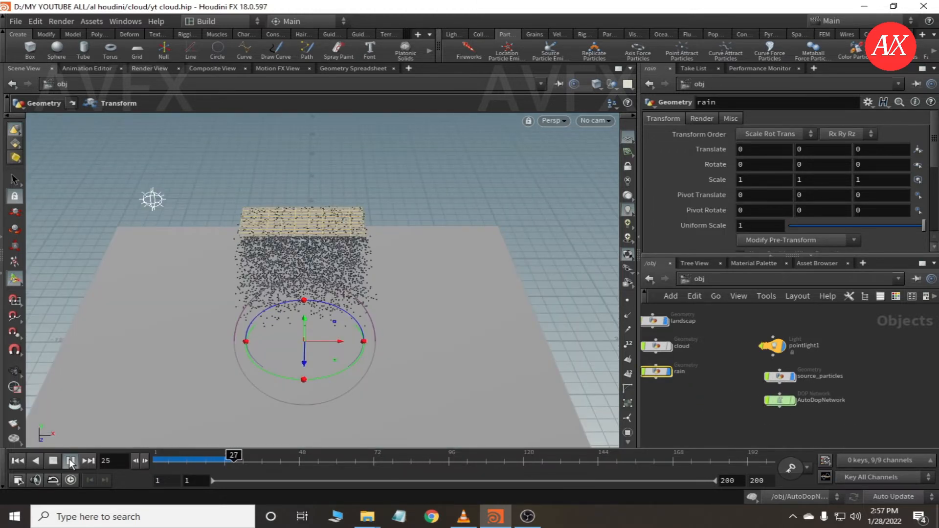
key(Escape)
drag(328, 400, 366, 370)
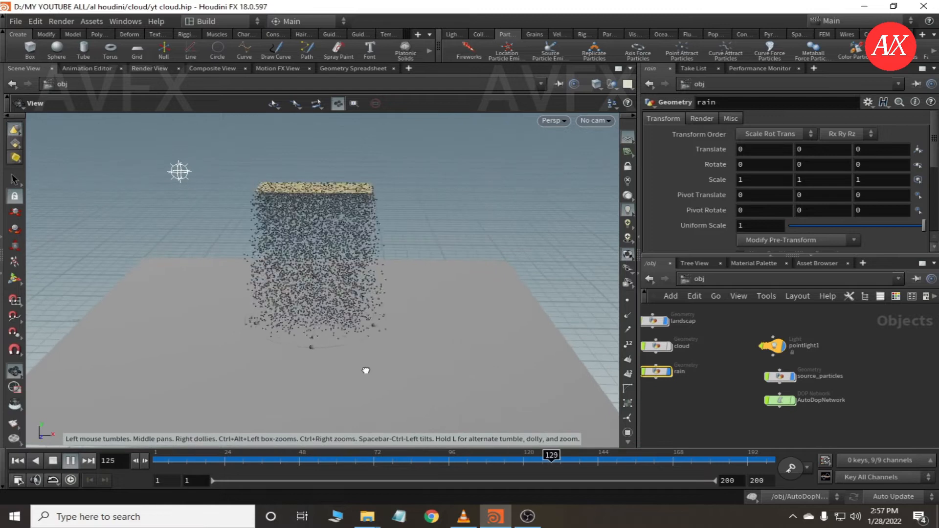
key(t)
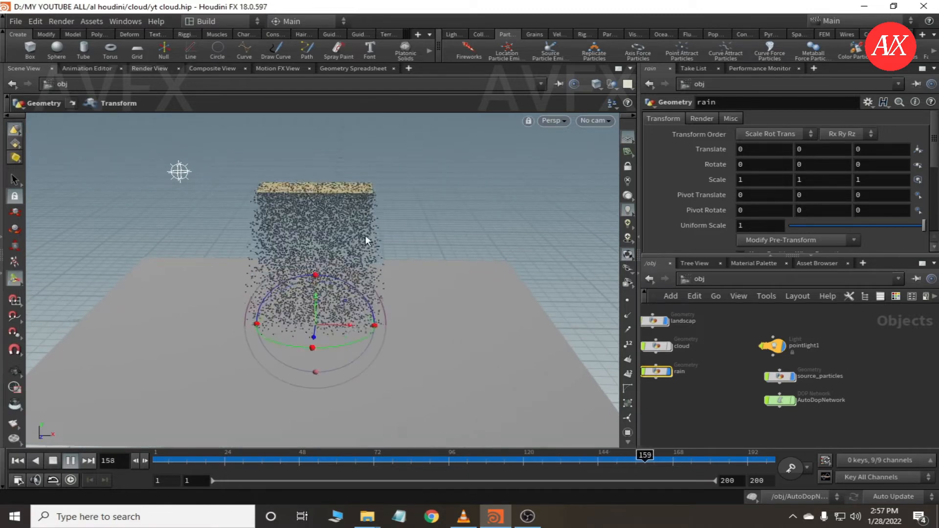
click(75, 461)
key(Escape)
drag(318, 337, 290, 293)
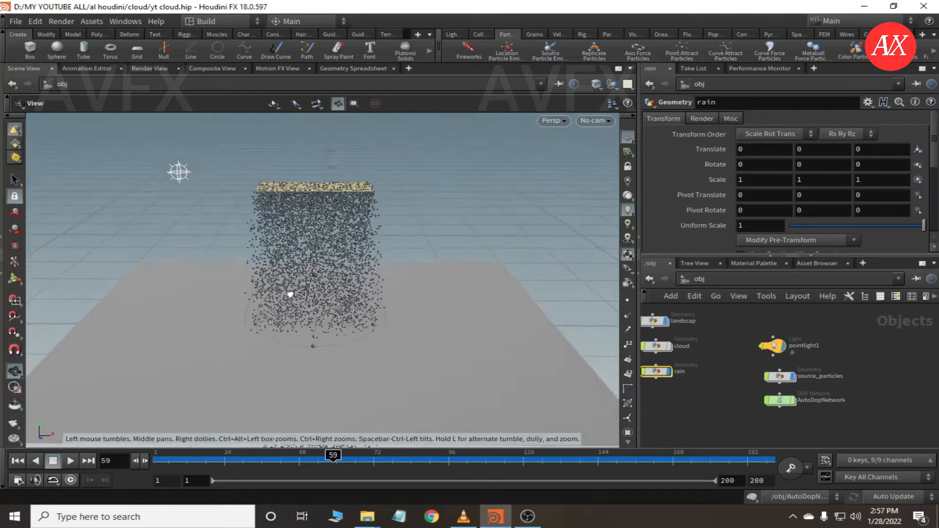
key(t)
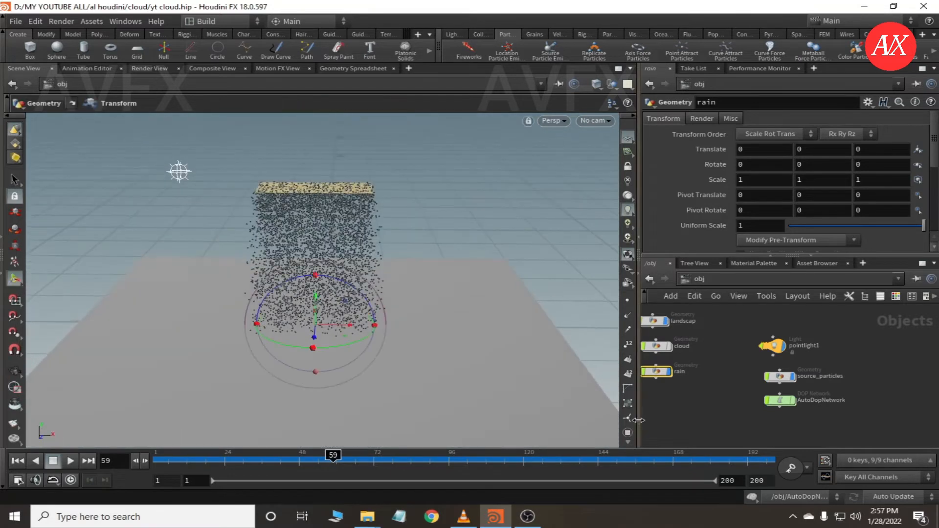
Step: Show the cloud again and play the rain simulation from the first frame
click(669, 348)
mouse_move(372, 346)
alt+mouse_down()
mouse_move(373, 326)
mouse_move(373, 339)
alt+mouse_up()
drag(318, 459, 86, 477)
click(72, 462)
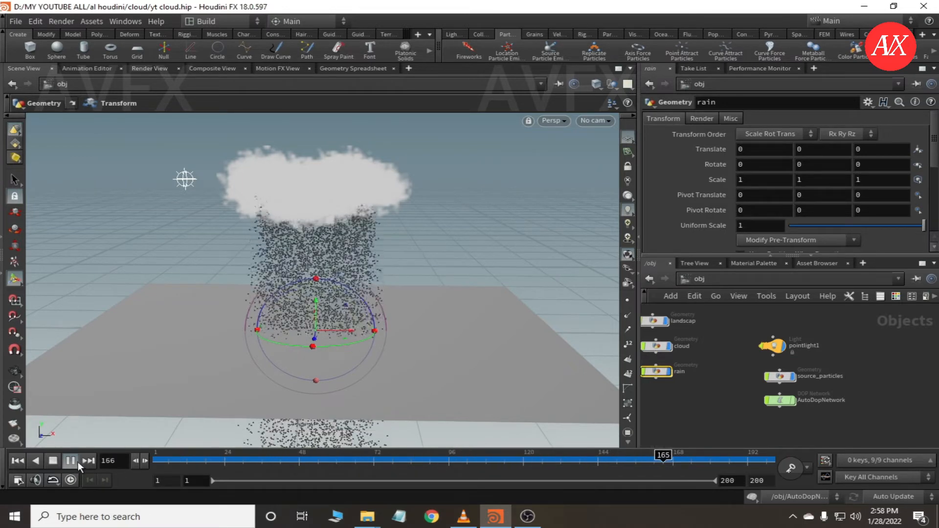
click(77, 459)
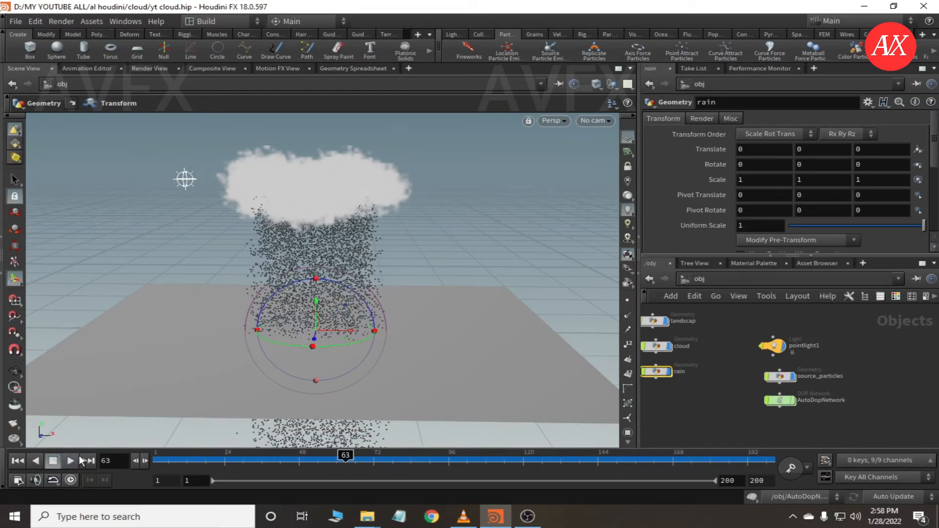
Step: Replay the simulation and examine from close up and from ground level where the rain meets the landscape
key(Escape)
scroll(383, 369, up, 4)
middle_drag(394, 361, 432, 394)
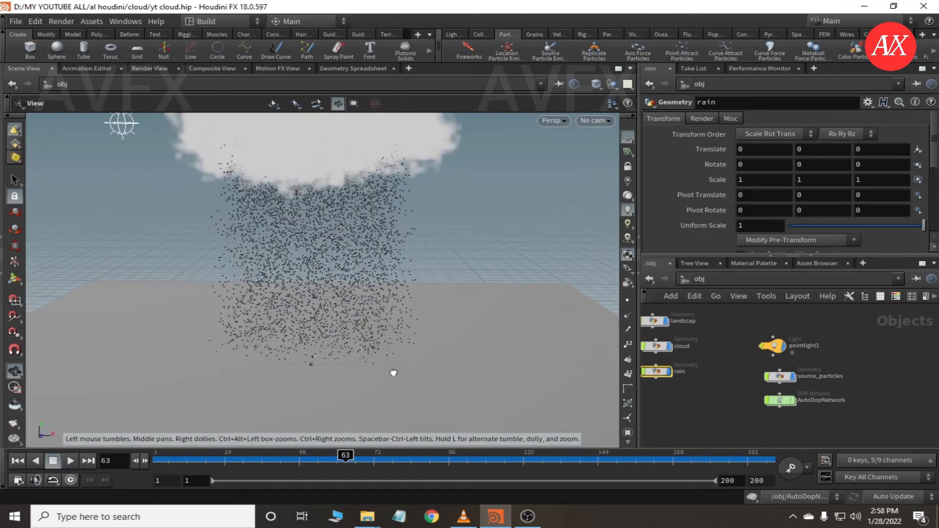
drag(392, 373, 403, 360)
drag(403, 360, 401, 374)
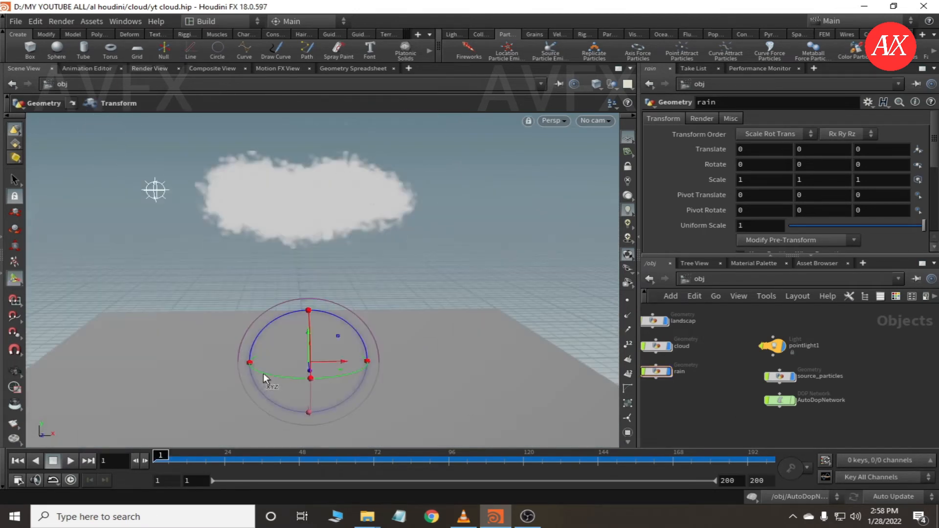
click(69, 461)
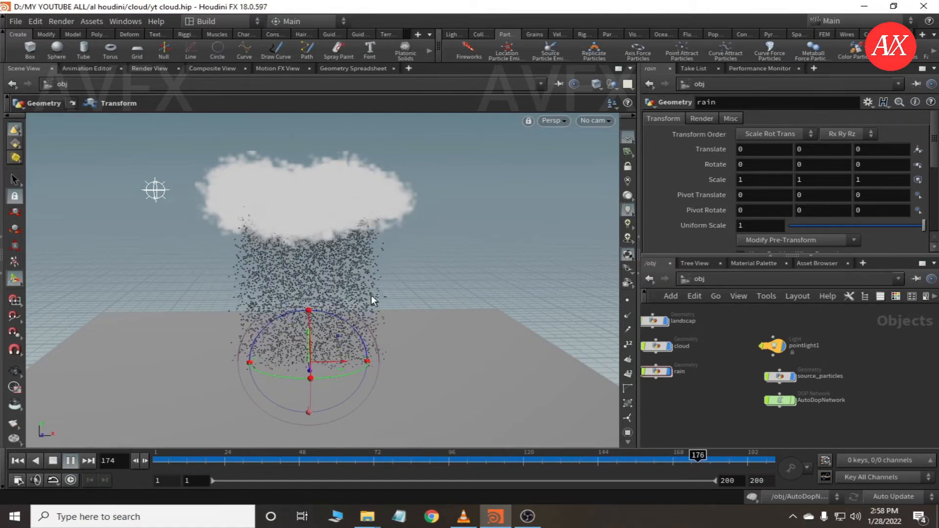
alt+drag(382, 393, 379, 375)
middle_drag(380, 376, 396, 361)
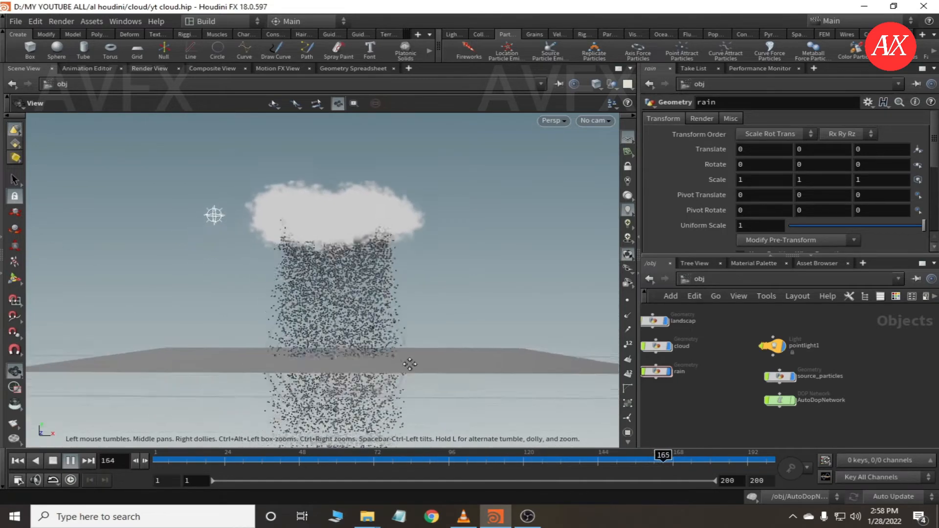
key(t)
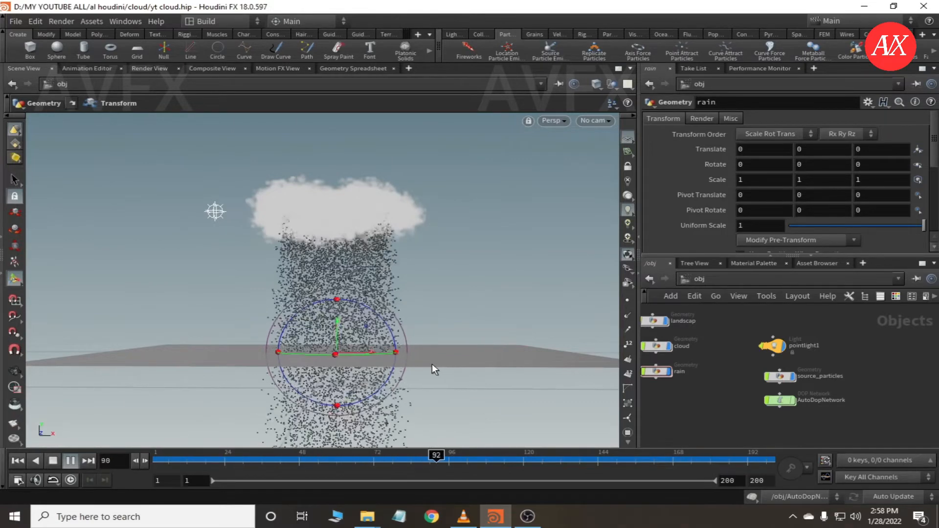
click(70, 460)
drag(462, 331, 497, 373)
middle_drag(711, 401, 761, 395)
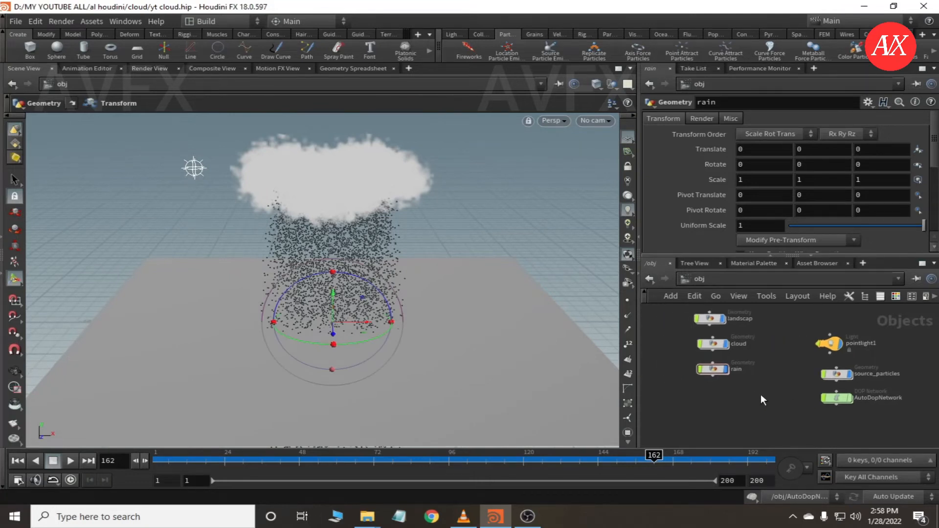
Step: Select source_particles and switch the cloud's display off and on to check the particles at its base
click(836, 375)
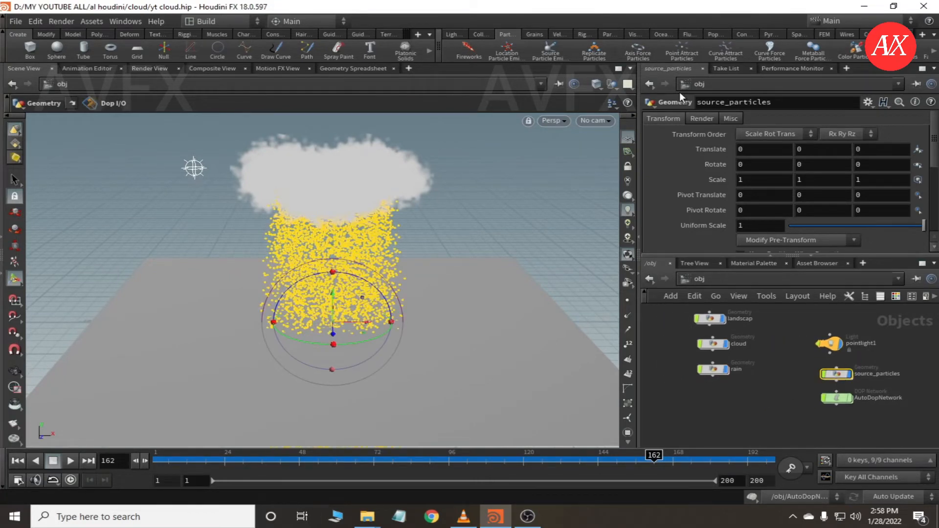
click(725, 346)
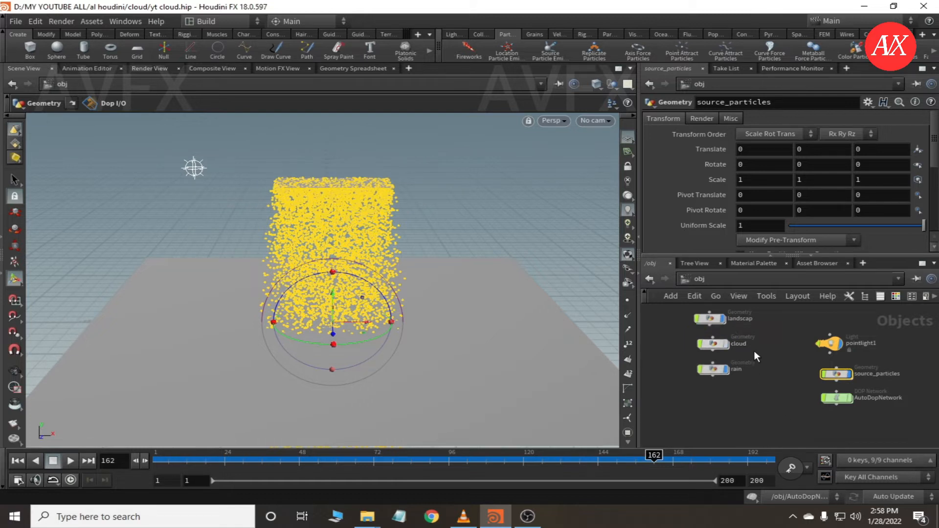
click(726, 344)
click(777, 374)
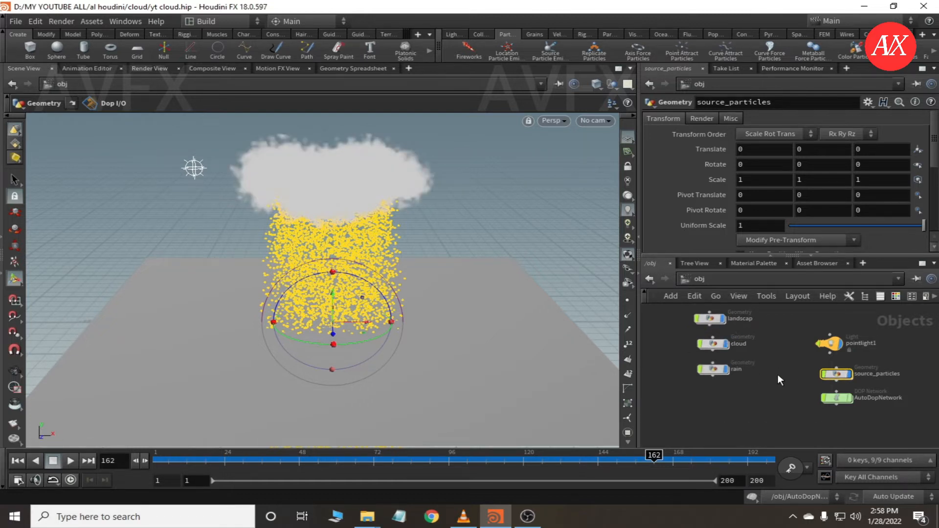
Step: Add a Ground Plane collision object to the rain particle simulation
click(833, 374)
click(478, 34)
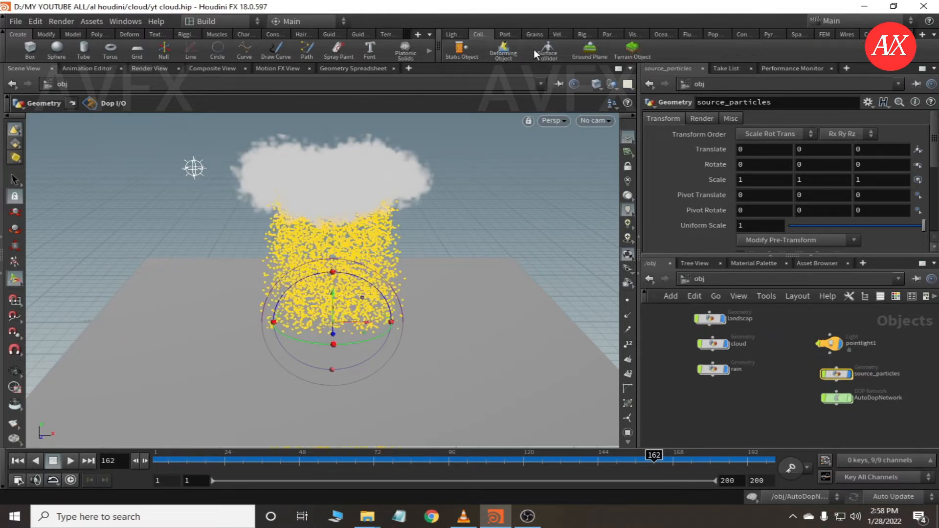
click(590, 51)
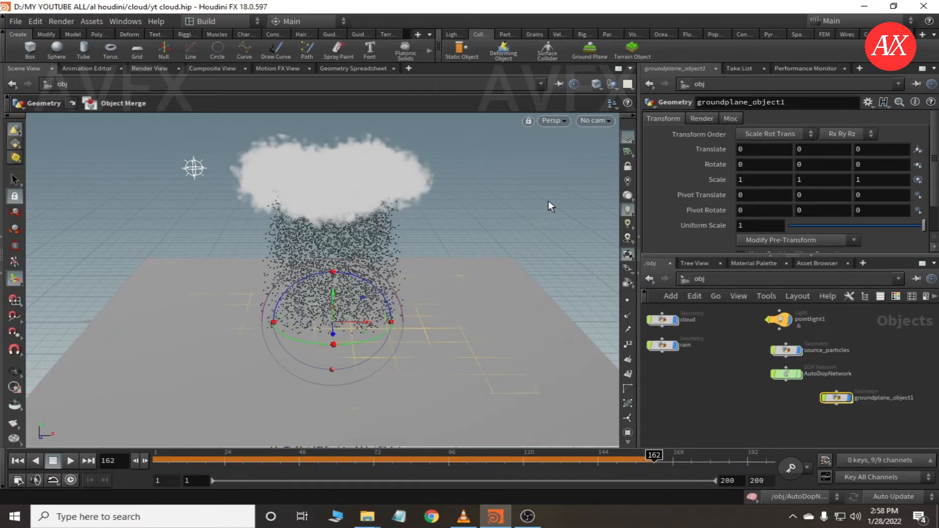
Step: Replay the simulation from frame 1 to check the particles' collision with the ground plane, and save the scene
drag(478, 459, 155, 459)
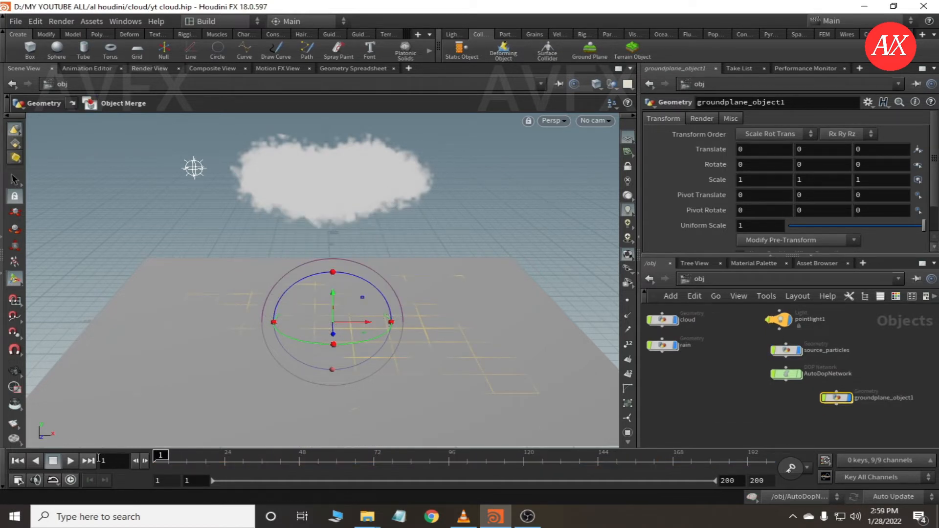
click(70, 460)
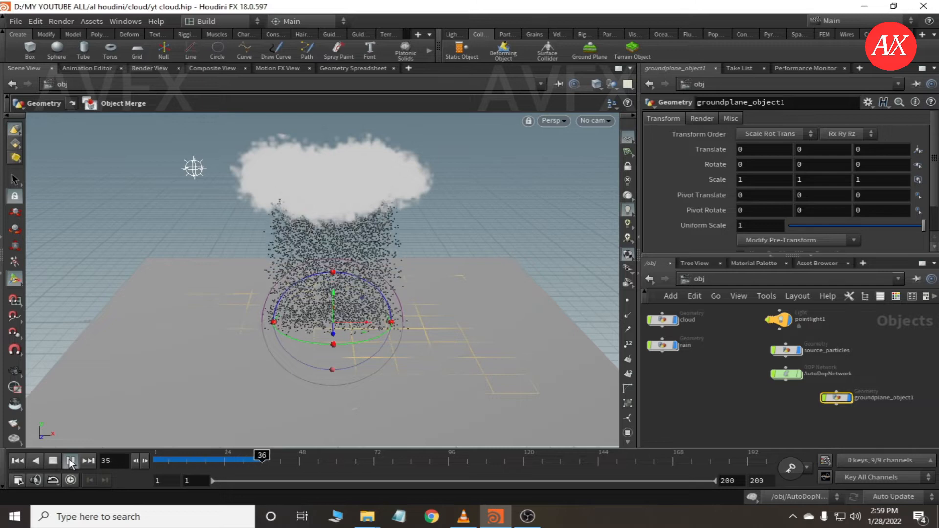
alt+drag(350, 412, 348, 345)
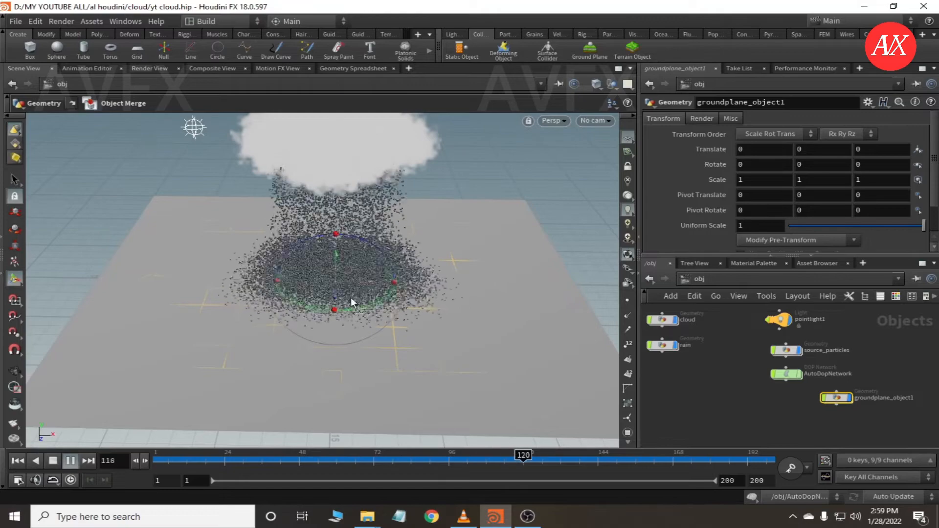
alt+scroll(338, 293, up, 3)
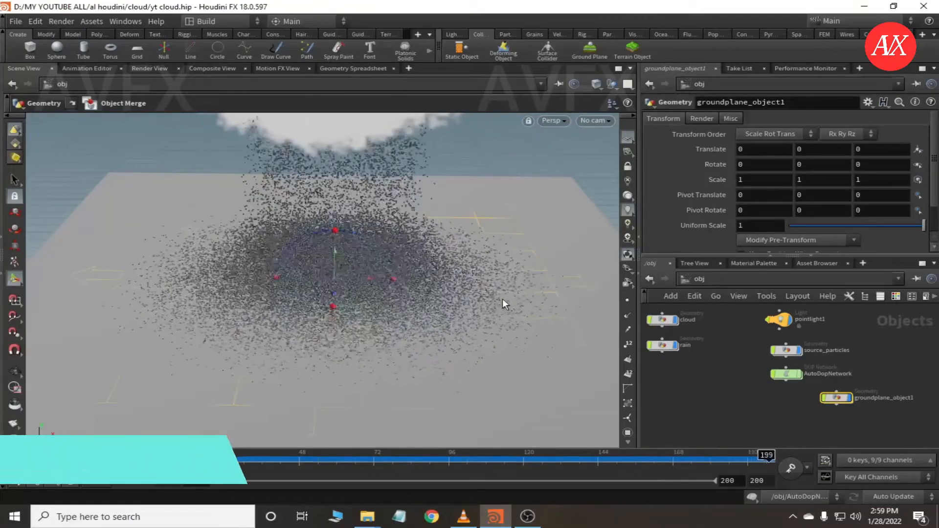
alt+drag(321, 394, 323, 373)
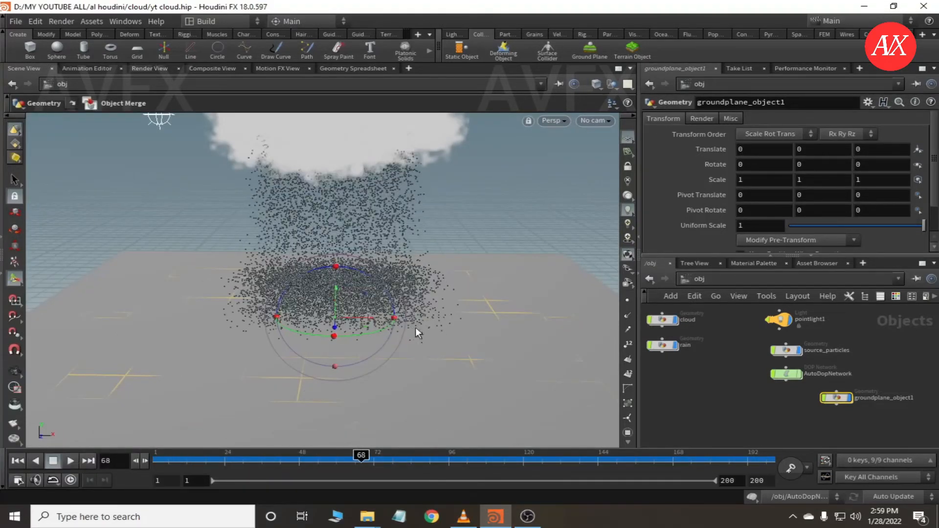
key(ctrl+s)
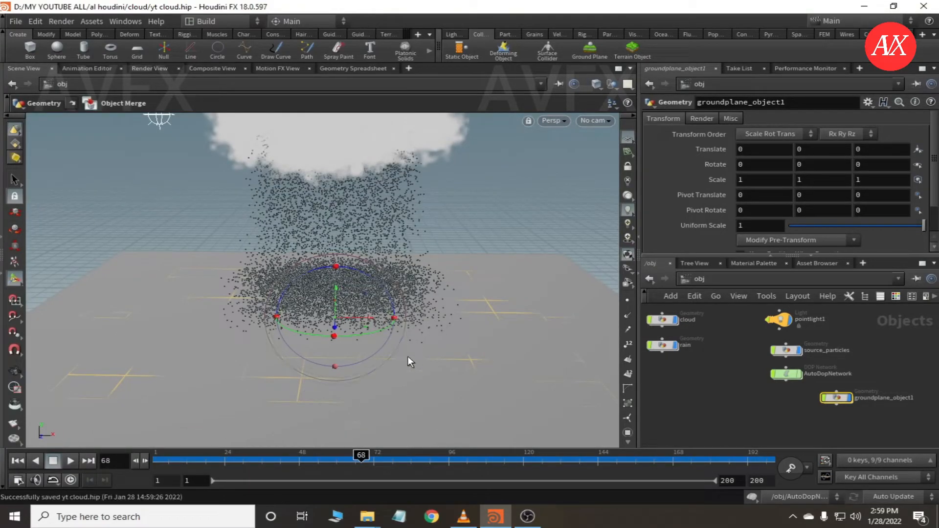
Step: Open the AutoDopNetwork, lay out its nodes and select the popsolver1 node
click(725, 379)
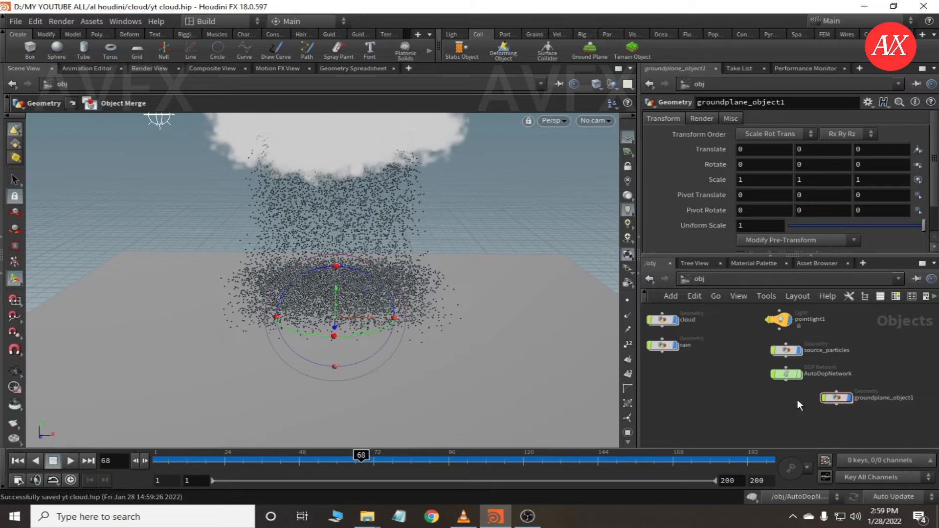
double_click(789, 372)
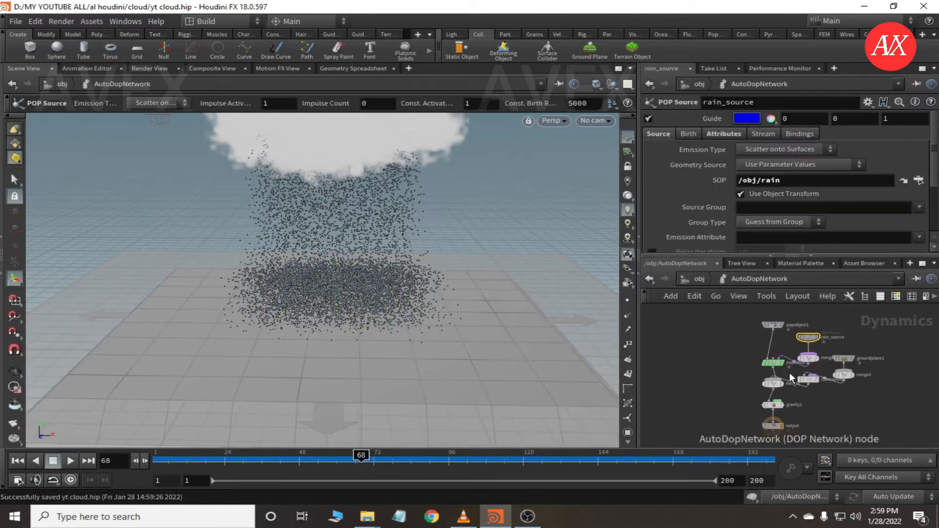
key(l)
scroll(824, 415, up, 4)
click(761, 357)
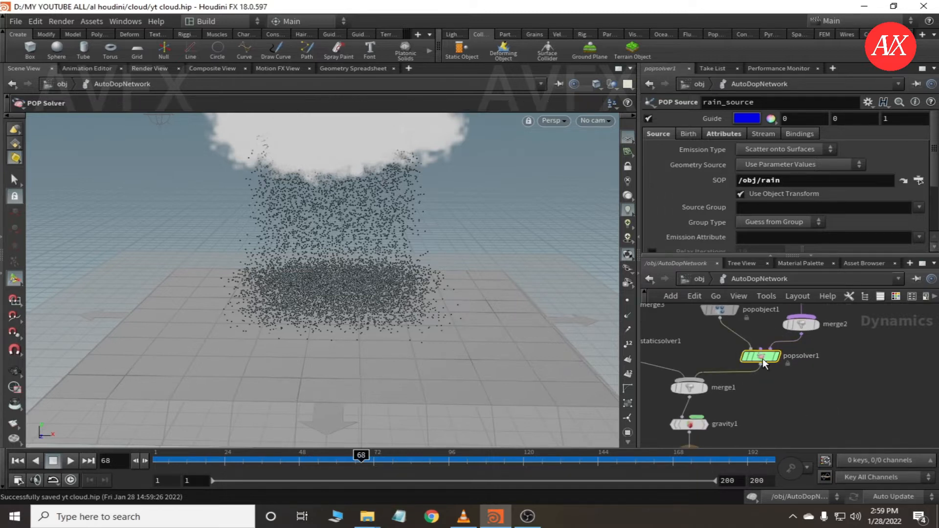
middle_drag(762, 359, 779, 383)
scroll(778, 383, down, 1)
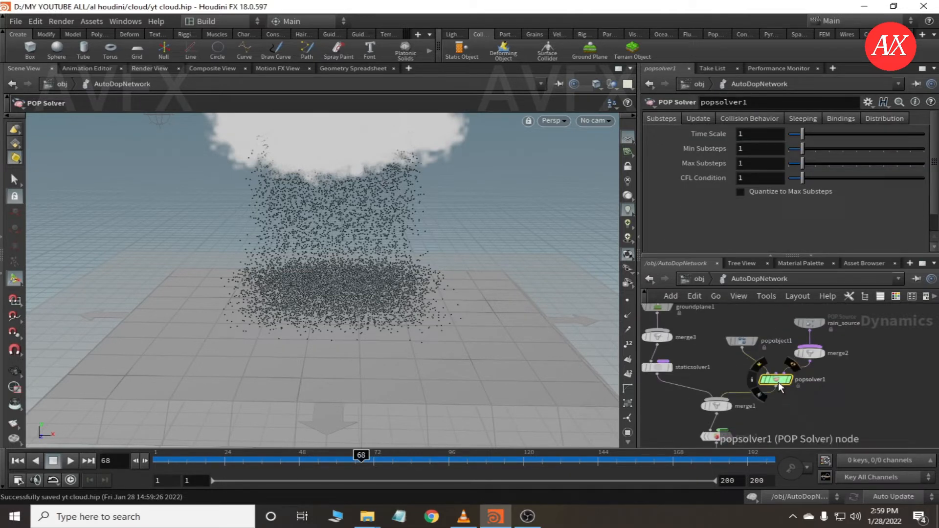
Step: Enable Add Hit Attributes in the POP solver's collision behavior, with collide group "hit" and red Color Hits
click(747, 118)
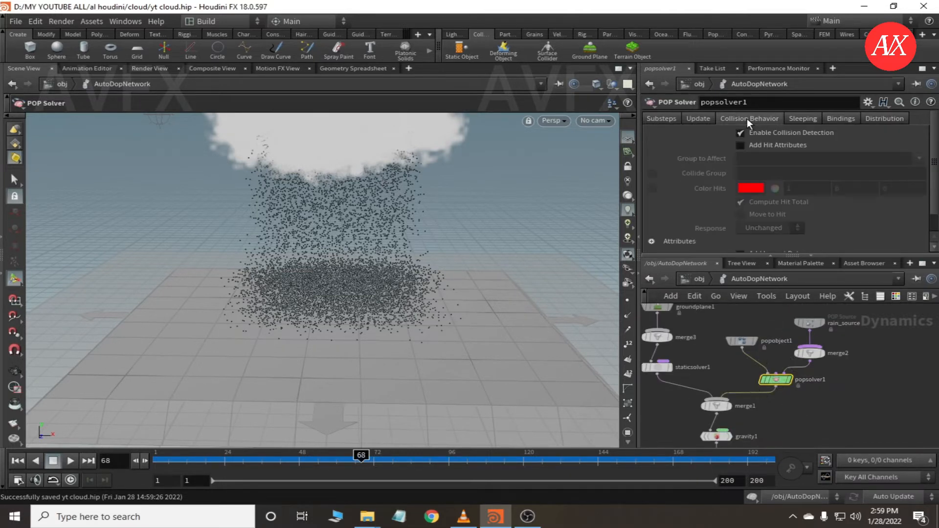
click(740, 145)
click(651, 173)
click(818, 171)
text(hit)
key(Return)
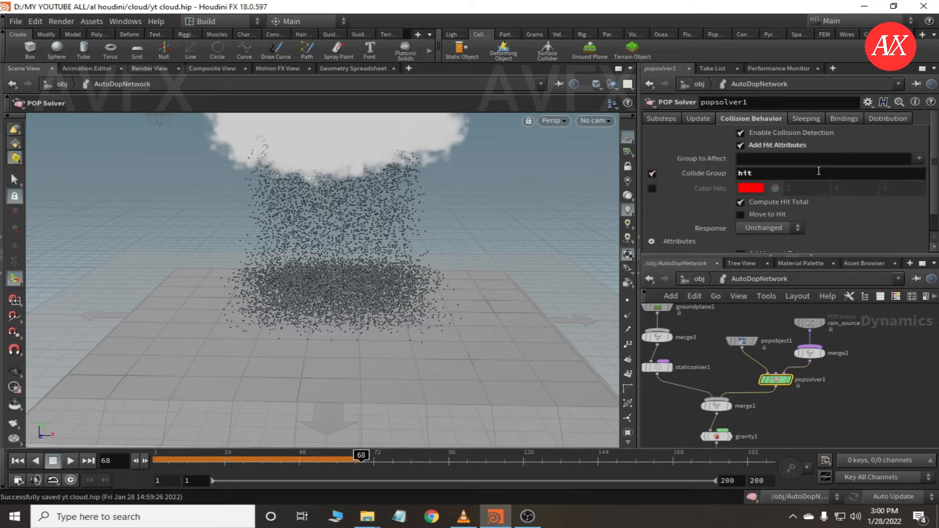
click(651, 188)
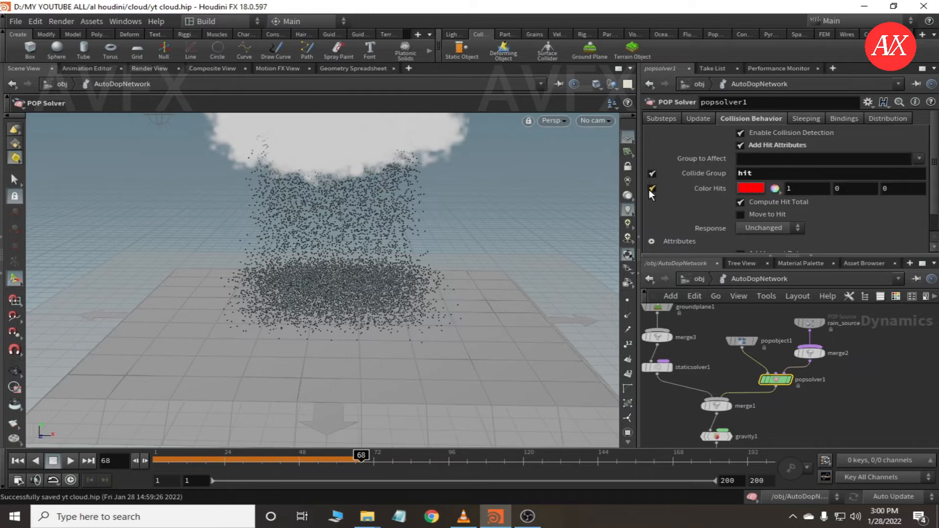
Step: Resimulate from the start up to frame 72 and examine the coloring of the colliding particles from several angles
drag(218, 459, 119, 460)
click(373, 465)
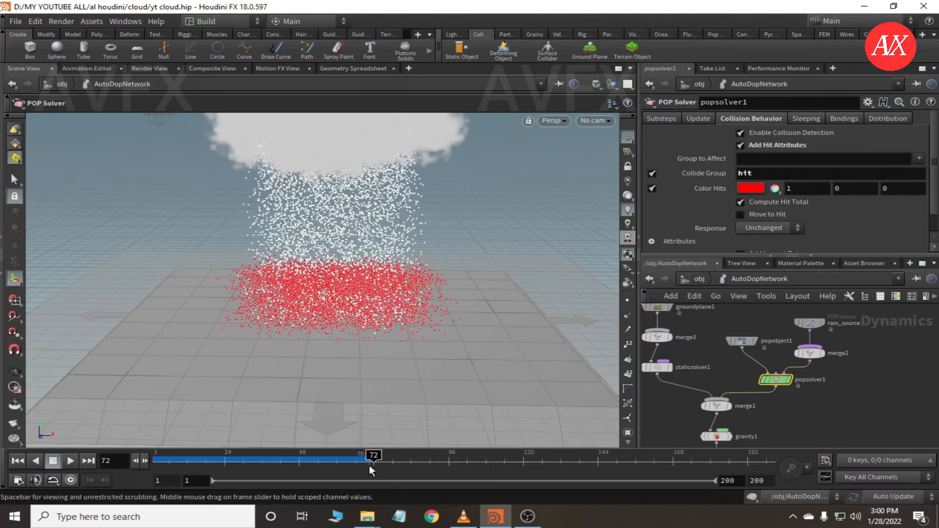
key(Escape)
drag(357, 278, 359, 241)
key(Return)
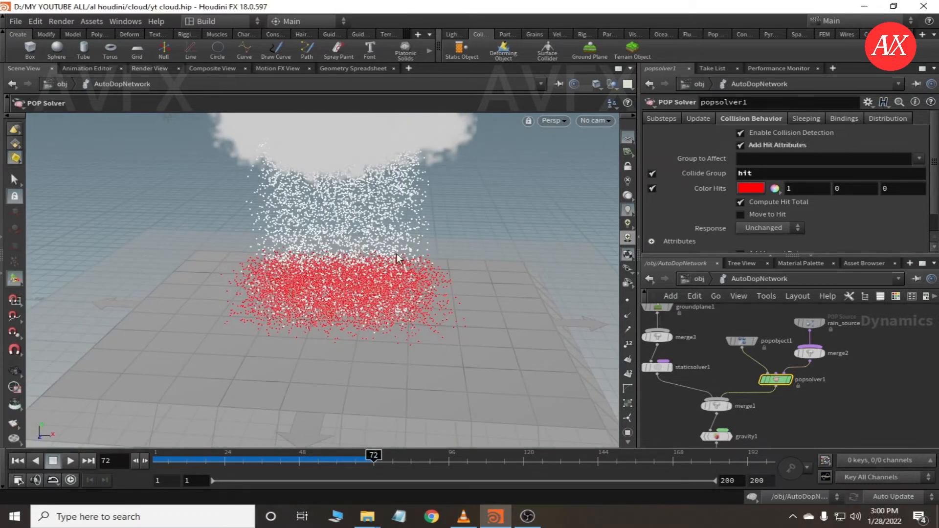
drag(406, 302, 260, 305)
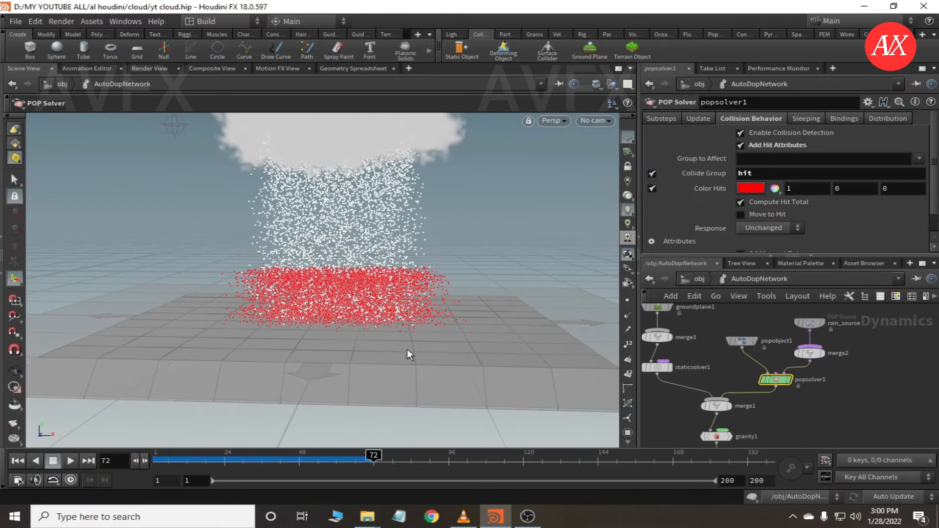
Step: Replay the particle simulation from the start and scrub through to frame 104 to check the colored ground hits
drag(318, 461, 89, 469)
click(70, 459)
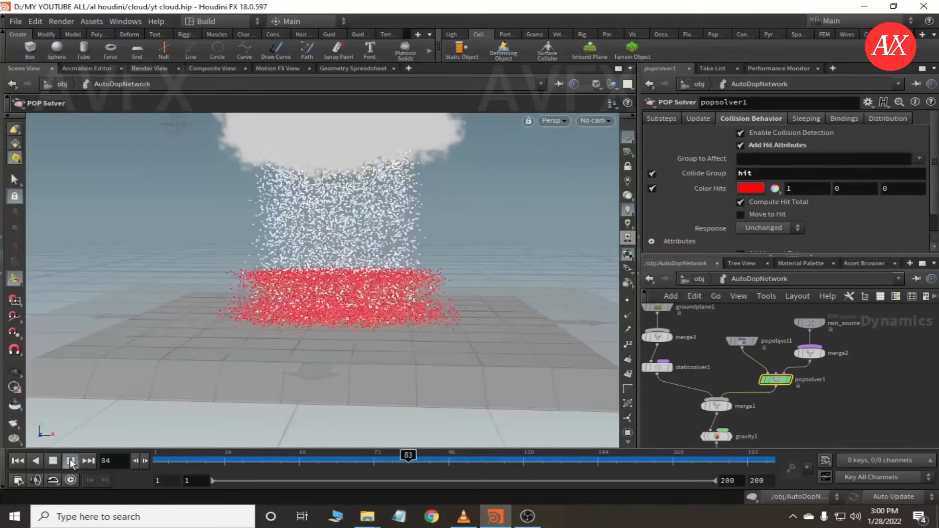
click(70, 460)
alt+drag(354, 356, 368, 354)
drag(262, 460, 451, 497)
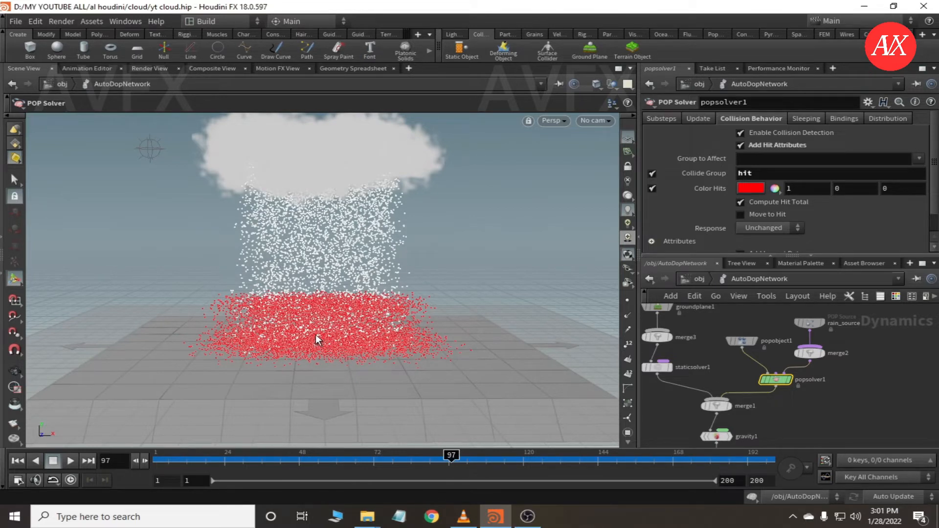
drag(451, 486, 470, 487)
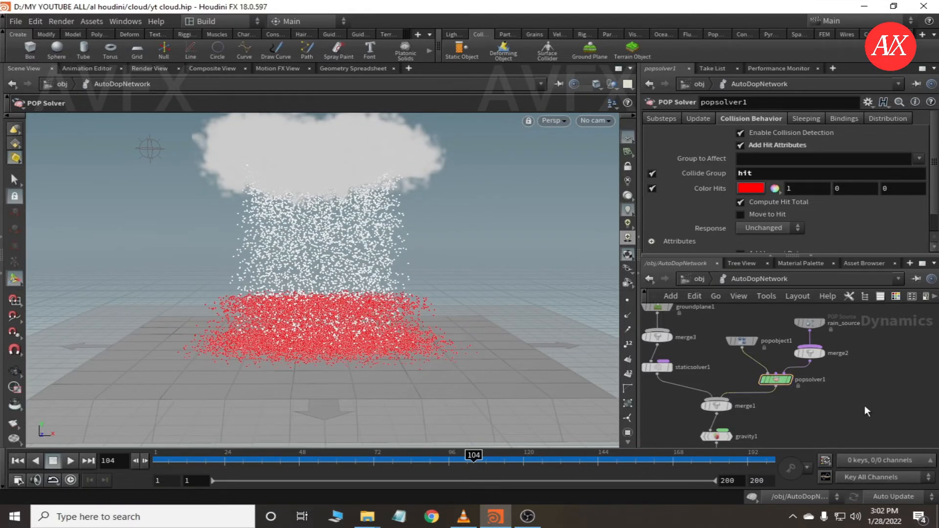
Step: Lay out the network's nodes and delete merge2 so that rain_source feeds popsolver1 directly
key(l)
scroll(821, 411, up, 3)
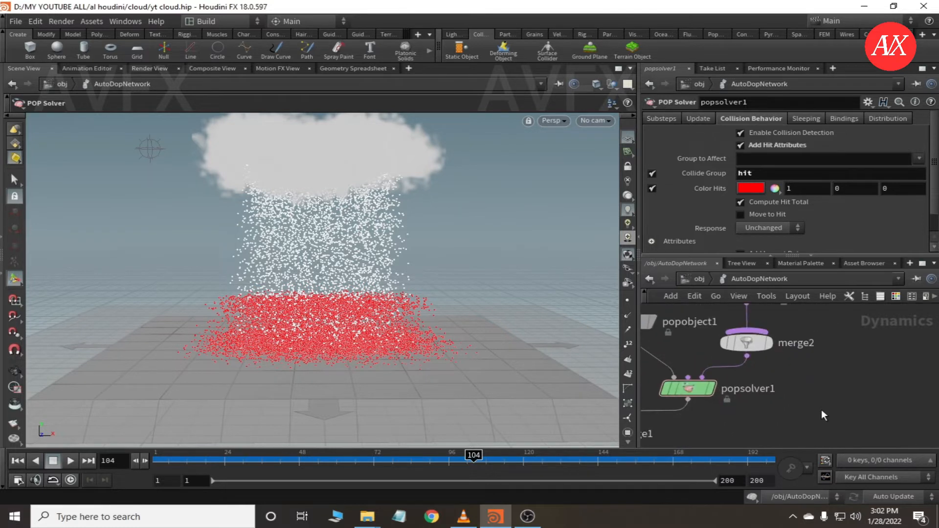
scroll(821, 410, down, 1)
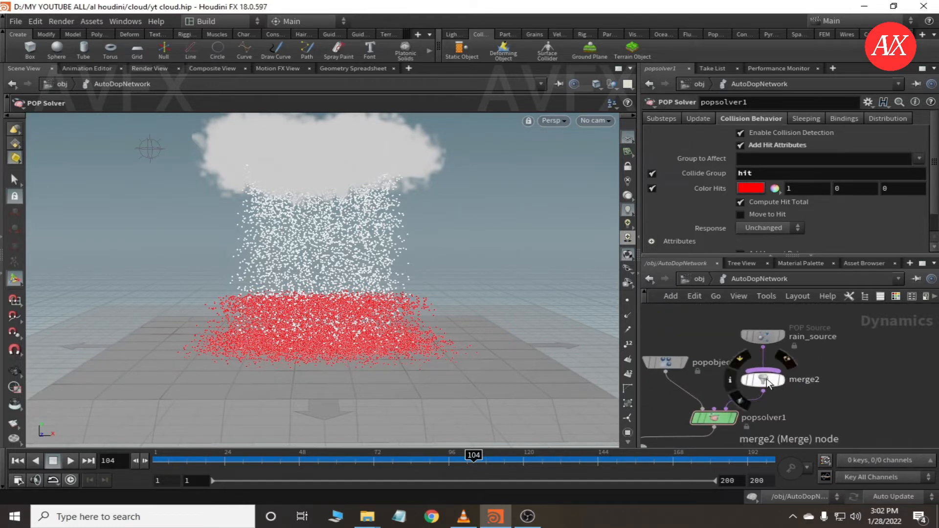
click(775, 383)
key(Delete)
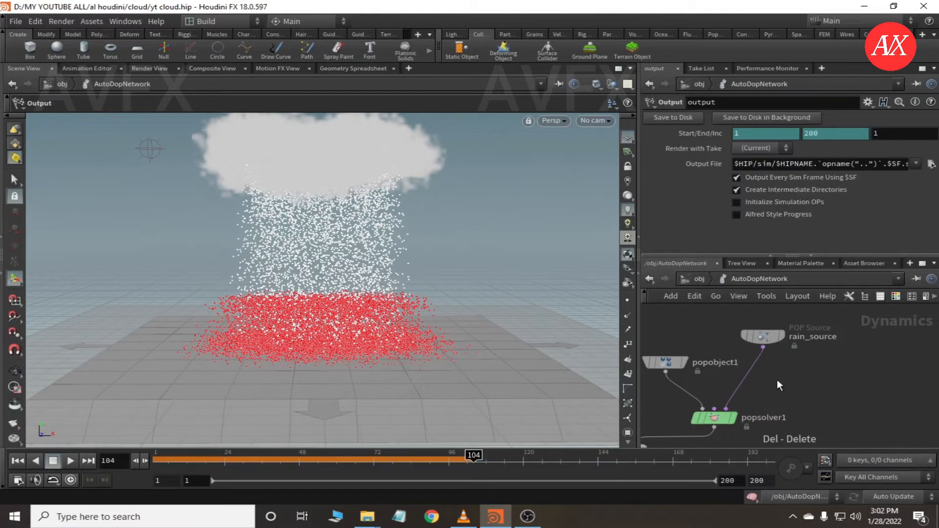
Step: Resimulate the rain from frame 1 to frame 200, replay it and inspect the particles at frame 108
drag(440, 460, 156, 460)
drag(216, 458, 605, 467)
drag(671, 466, 830, 462)
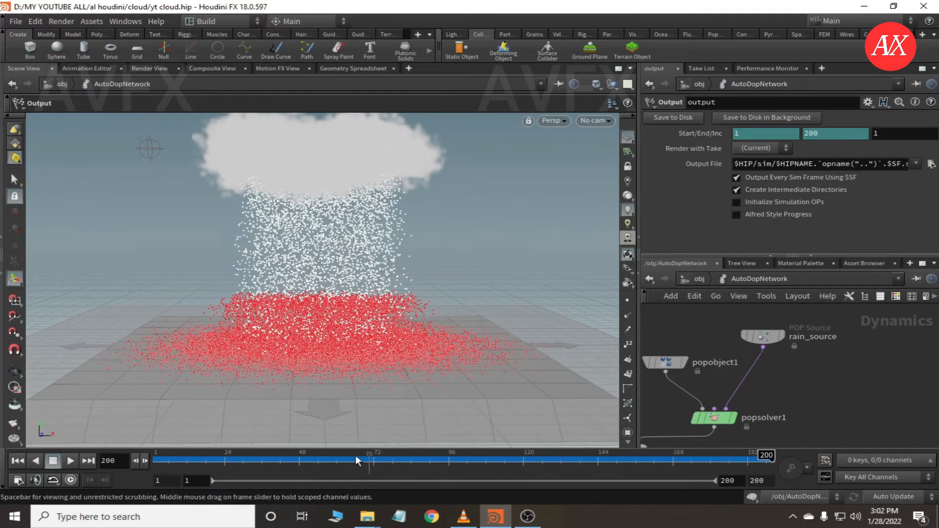
click(71, 460)
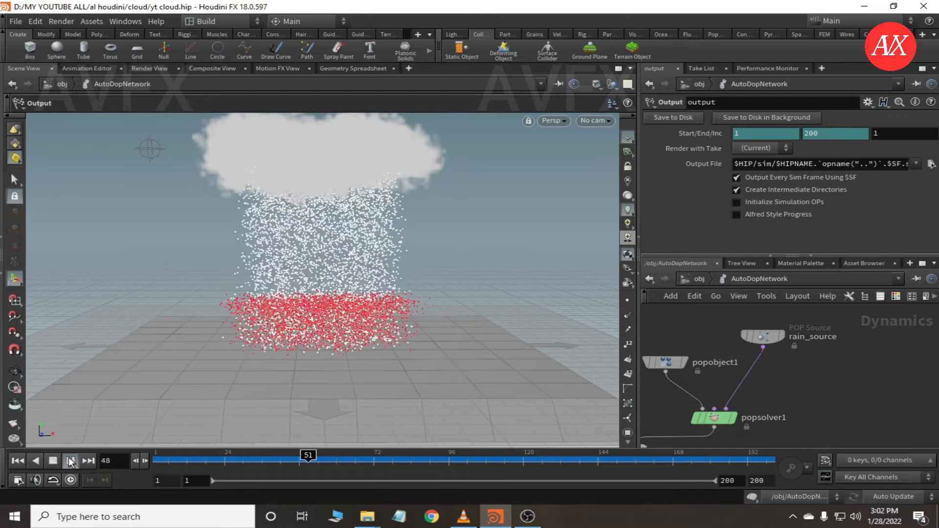
click(70, 460)
drag(465, 456, 486, 455)
Step: Insert a POP Replicate node on the wire between rain_source and popsolver1, and replay the simulation from the start
drag(769, 337, 829, 329)
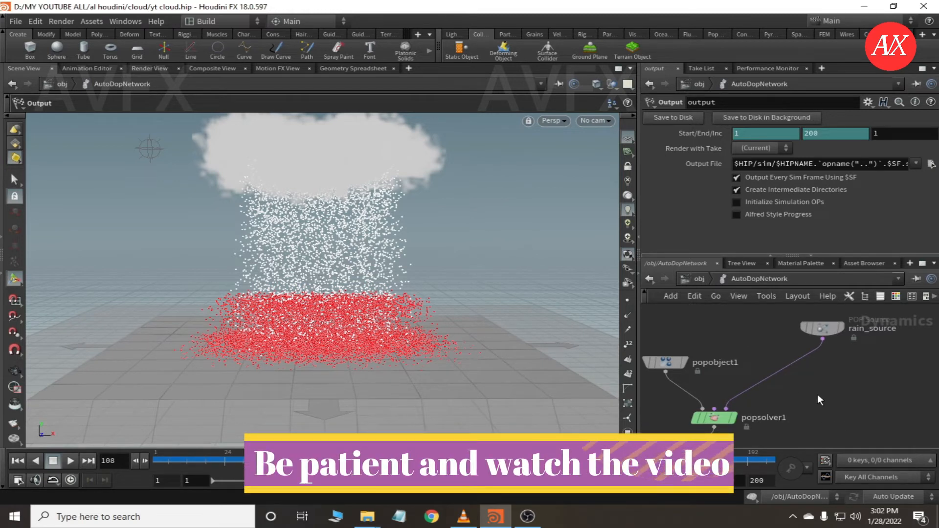
key(Tab)
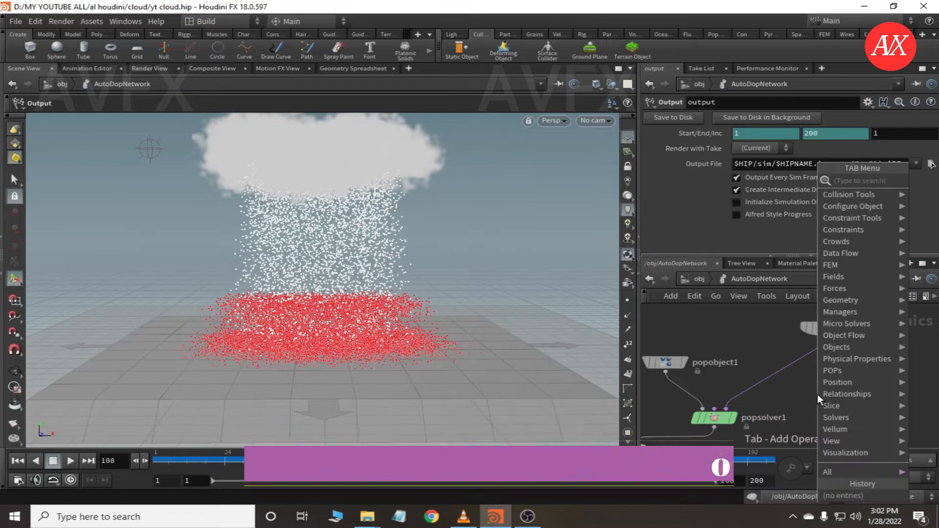
text(pop)
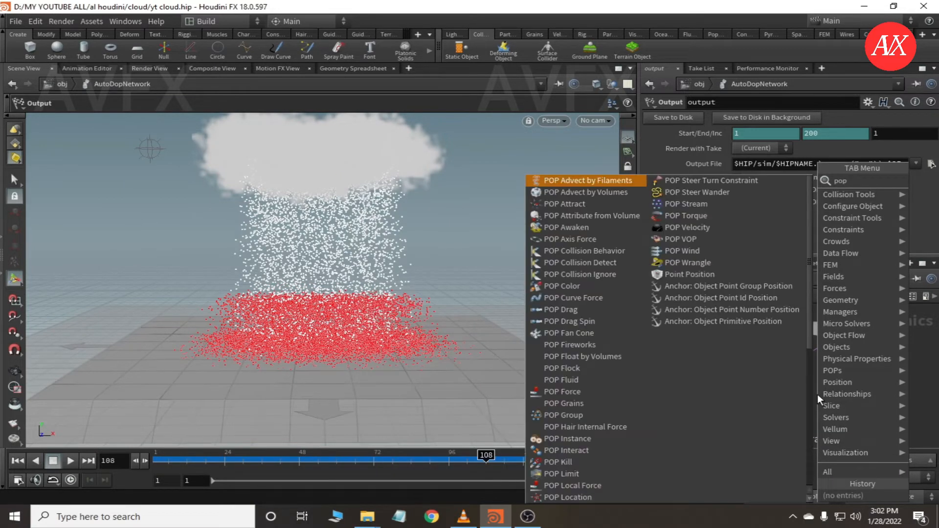
text( re)
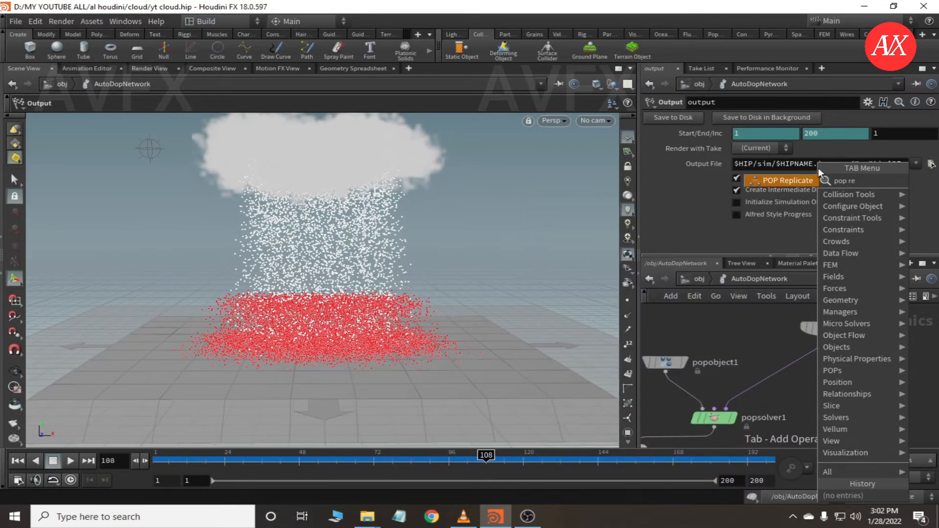
key(Return)
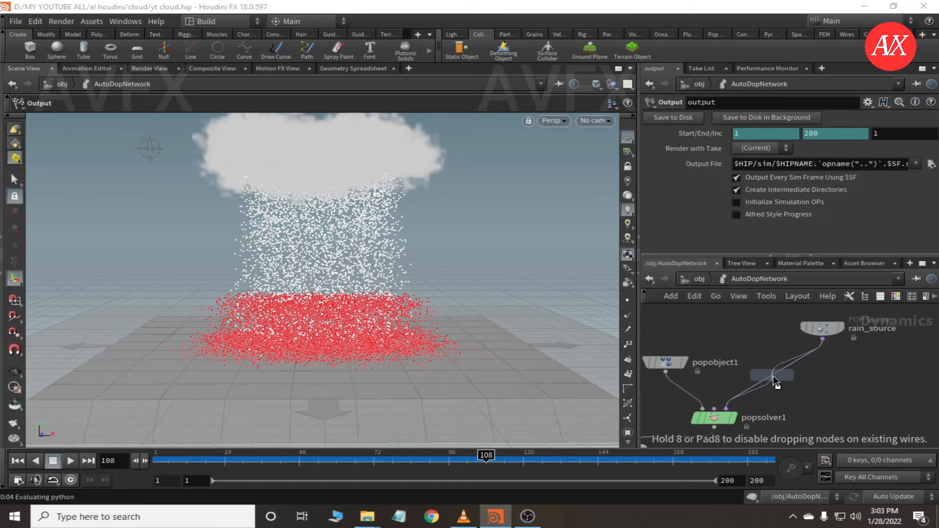
click(773, 375)
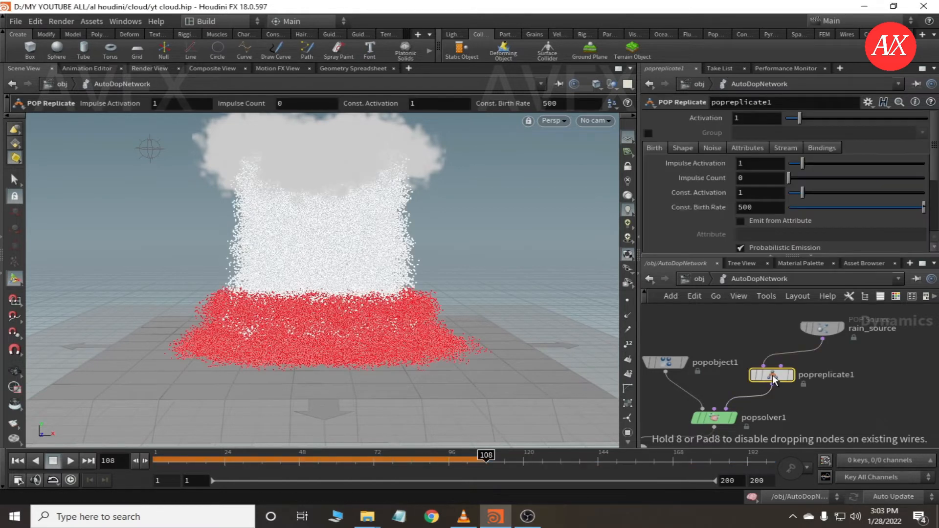
drag(409, 462, 89, 463)
click(71, 461)
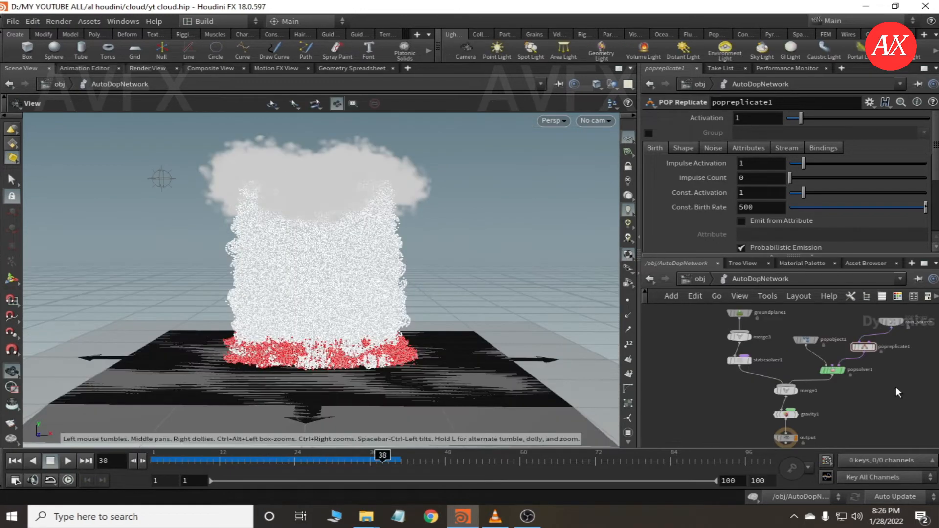
Step: Restrict popreplicate1 to the "hit" group and resimulate from frame 1 to frame 45
click(834, 370)
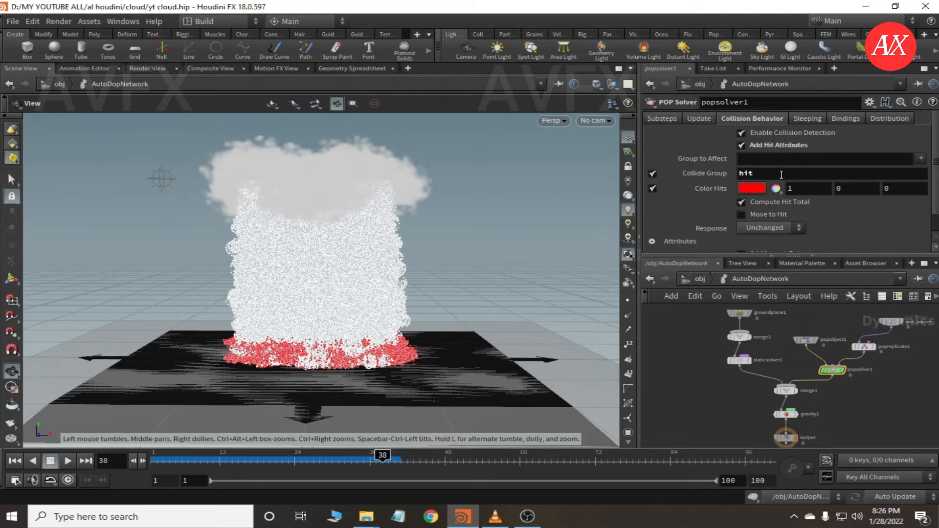
click(863, 346)
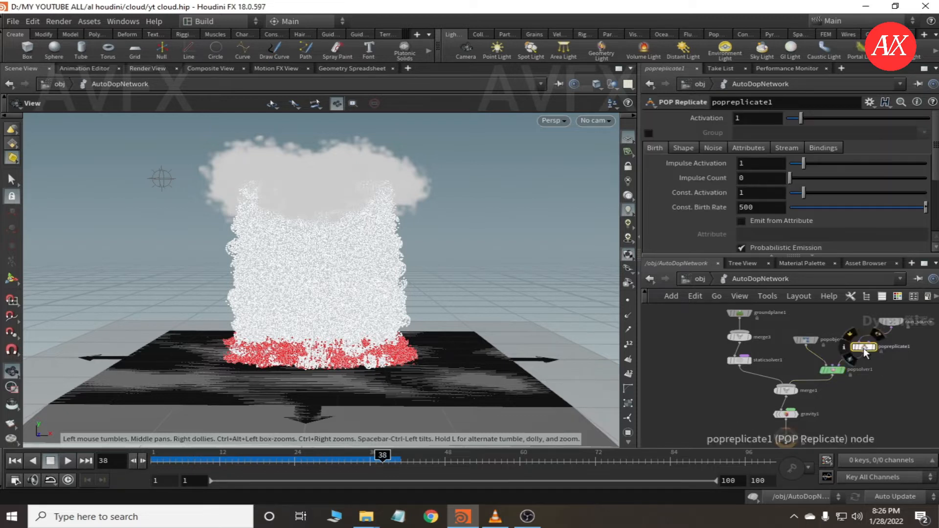
click(648, 133)
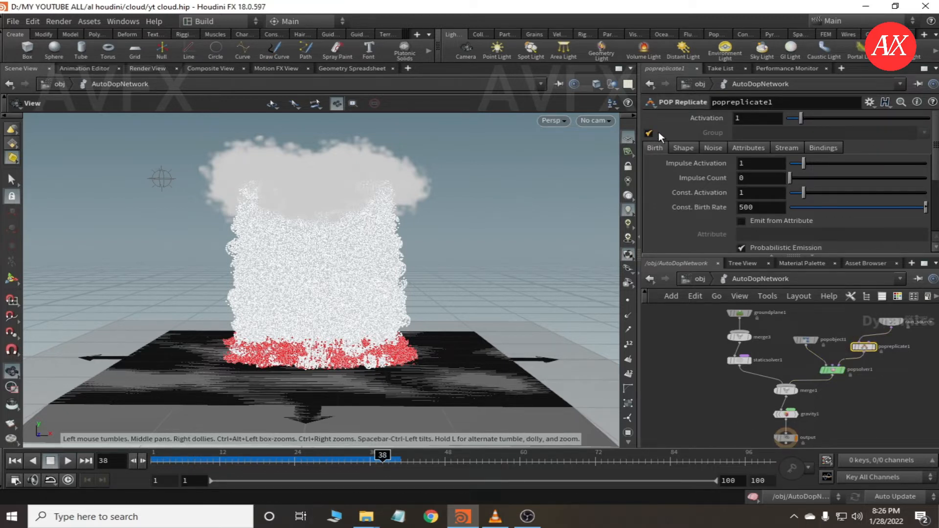
click(924, 133)
click(893, 143)
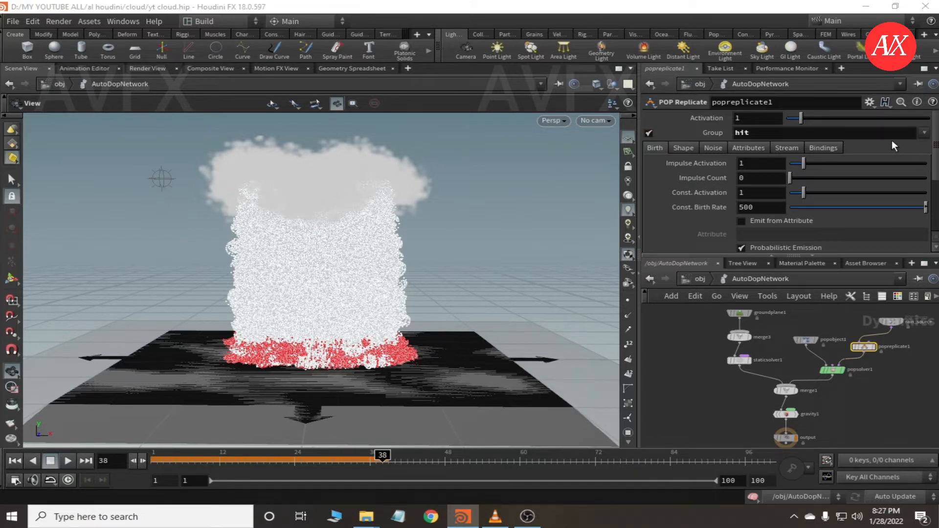
drag(230, 461, 116, 459)
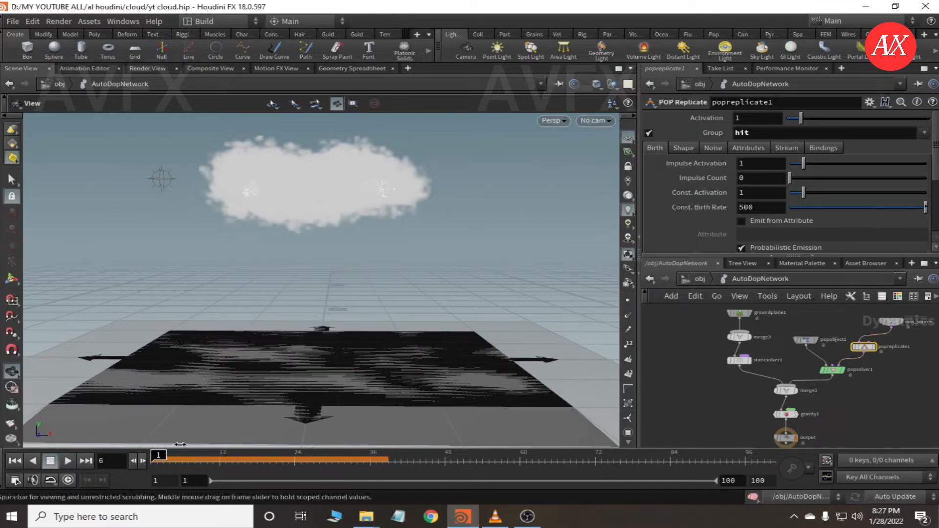
drag(201, 459, 384, 456)
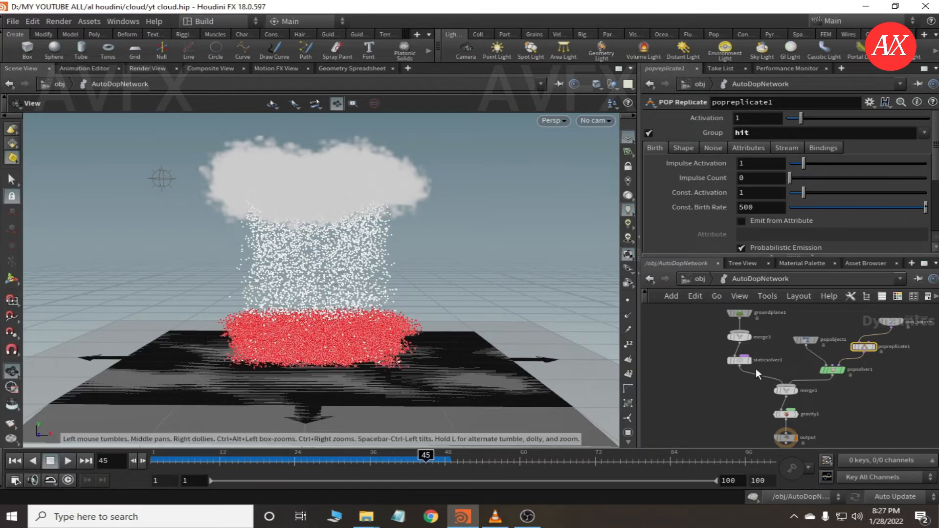
Step: Set the collision Response of popsolver1 to Die
click(837, 370)
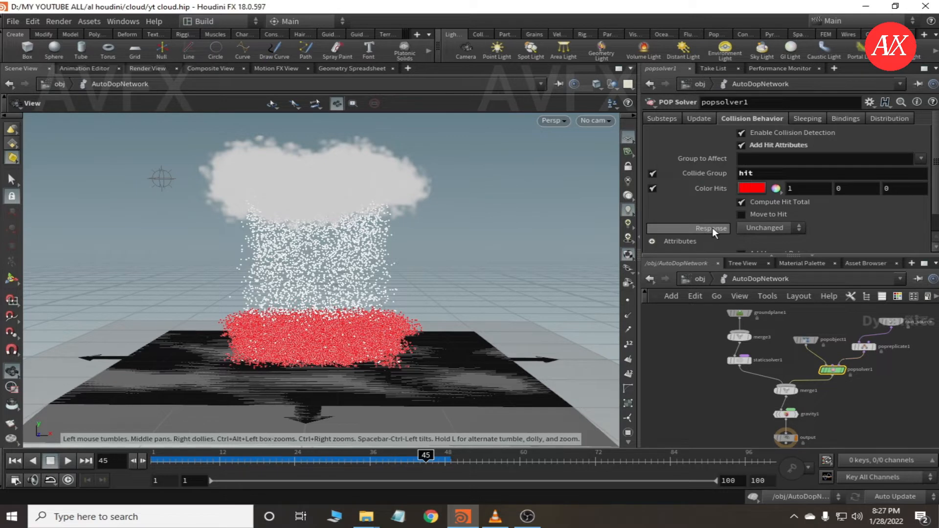
click(778, 230)
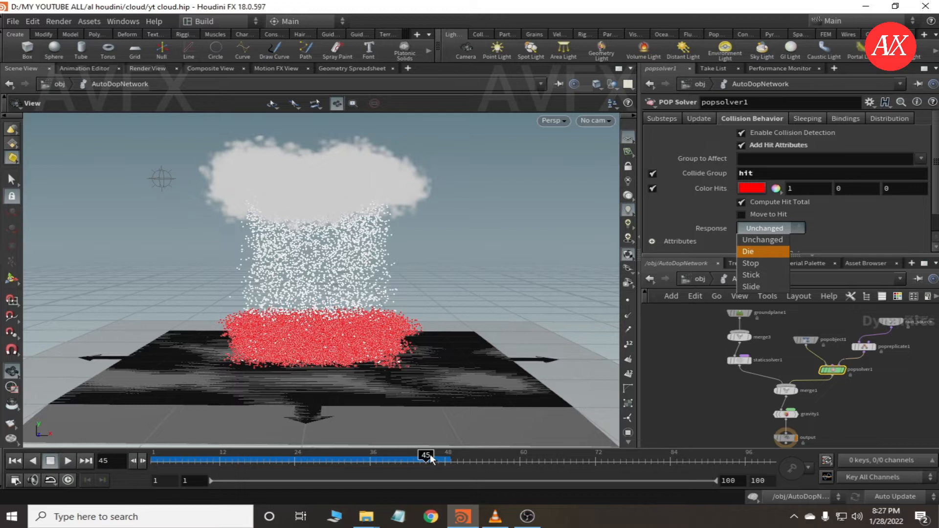
click(370, 459)
drag(401, 460, 420, 457)
click(772, 230)
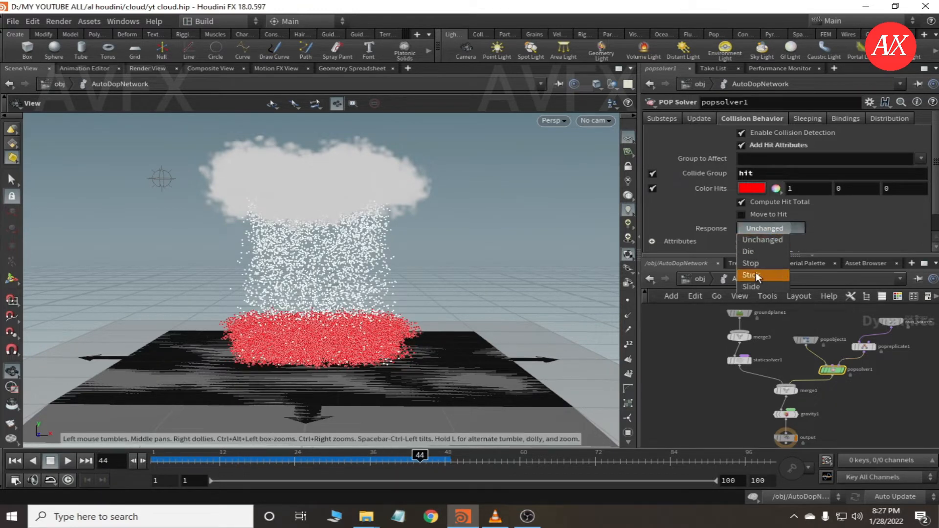
click(753, 253)
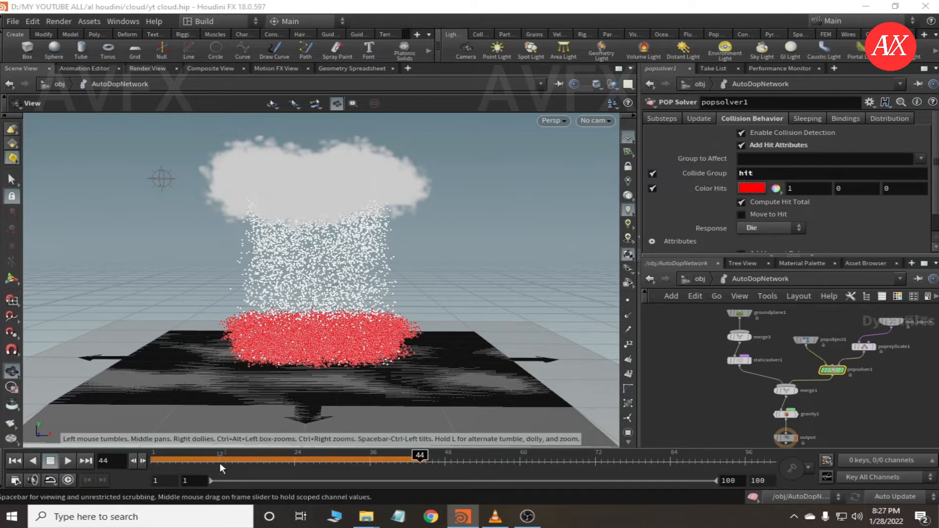
Step: Resimulate from frame 1 to frame 46 and scrub back to frame 42 to examine the splash particles
click(153, 461)
click(66, 461)
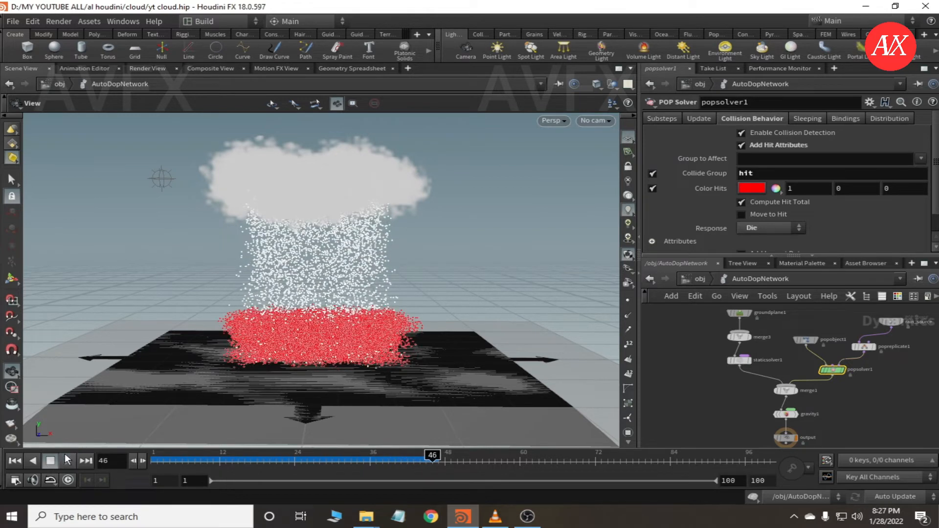
drag(433, 461, 407, 462)
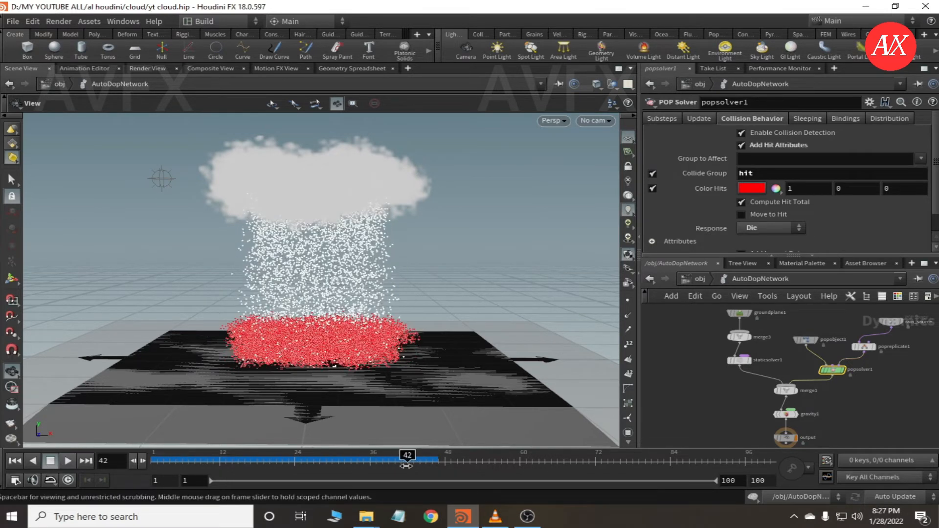
Step: Set the Const. Birth Rate of popreplicate1 to 100
click(863, 345)
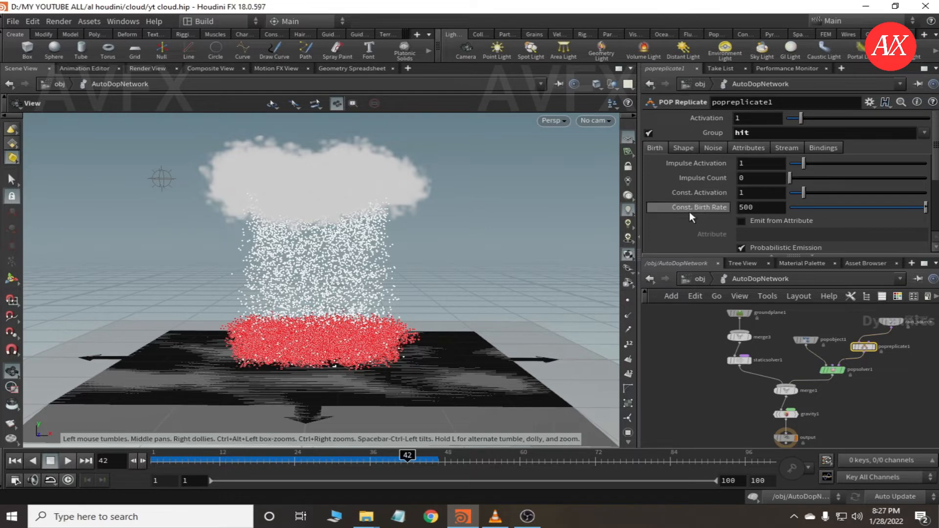
drag(771, 210, 713, 209)
text(100)
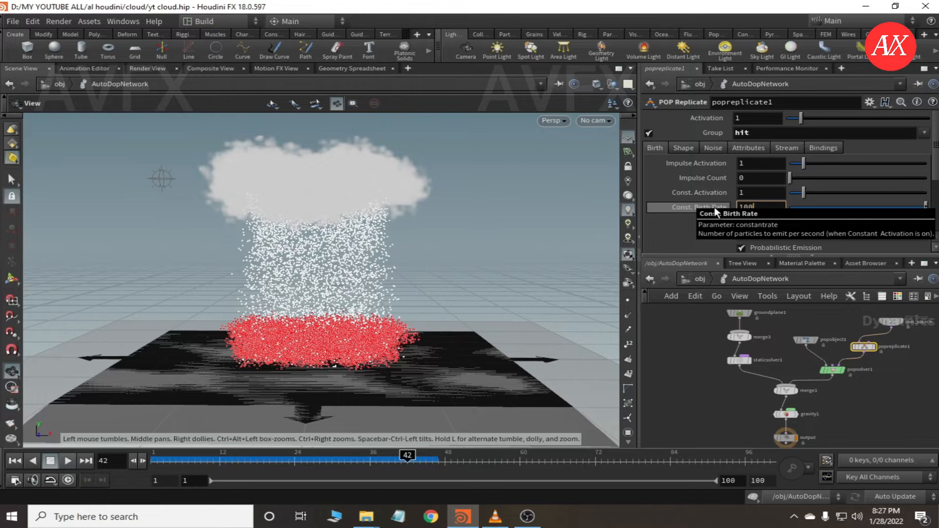
key(Return)
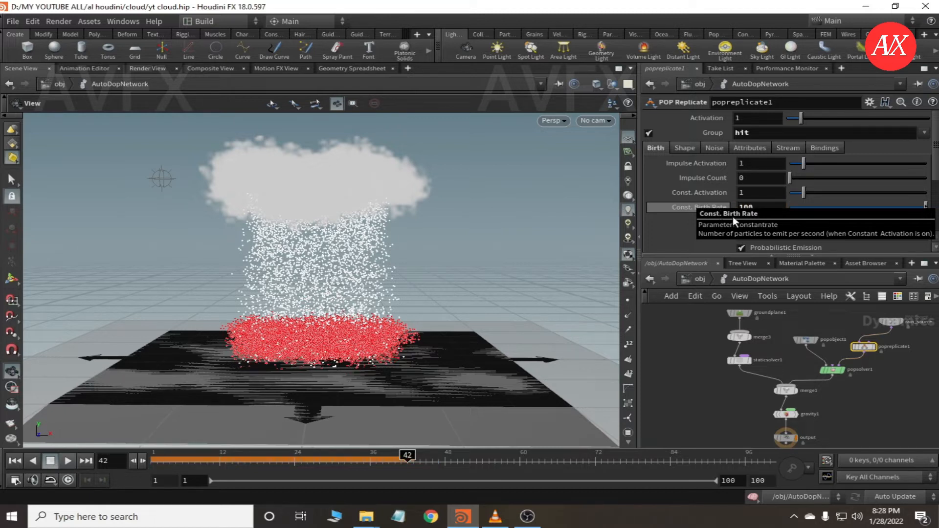
Step: Set both Life Expectancy and Life Variance of popreplicate1 to 0.2 and replay the simulation from frame 1
scroll(717, 226, down, 1)
scroll(718, 227, down, 6)
drag(765, 186, 729, 185)
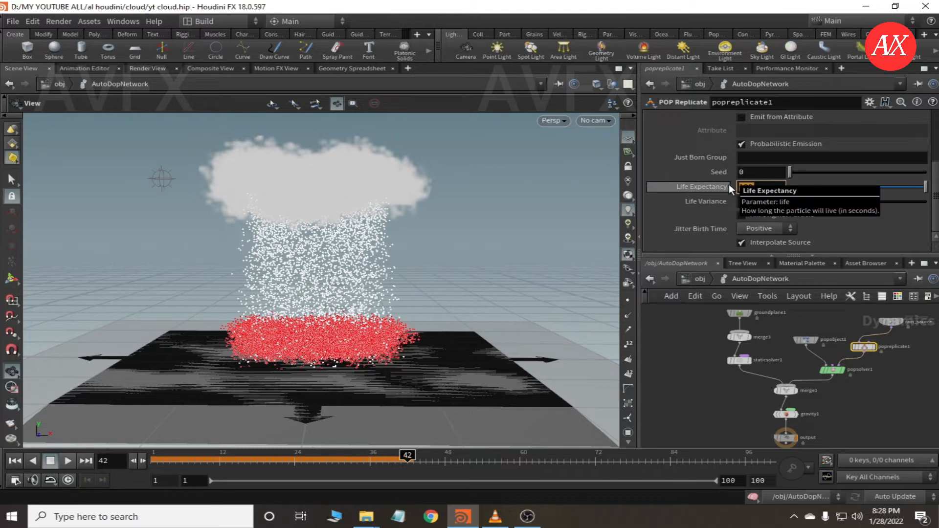
key(Return)
click(767, 201)
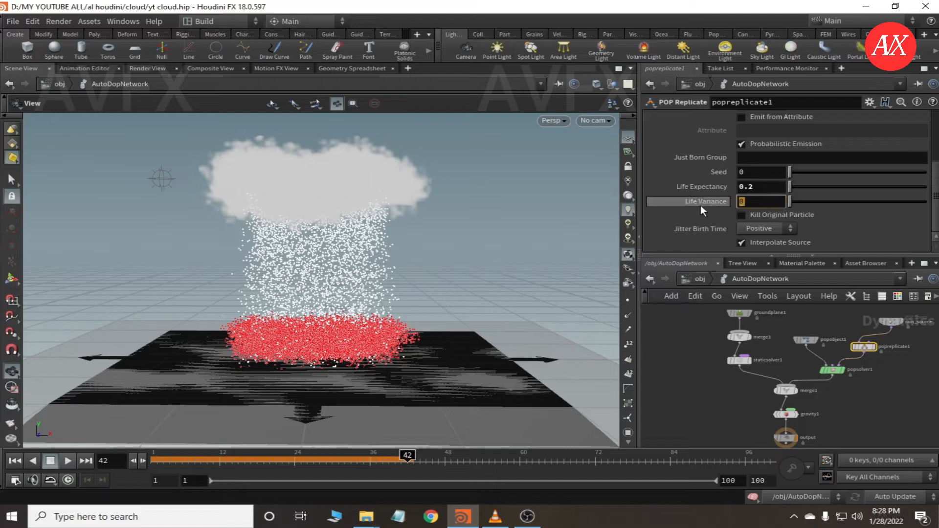
text(.2)
key(Return)
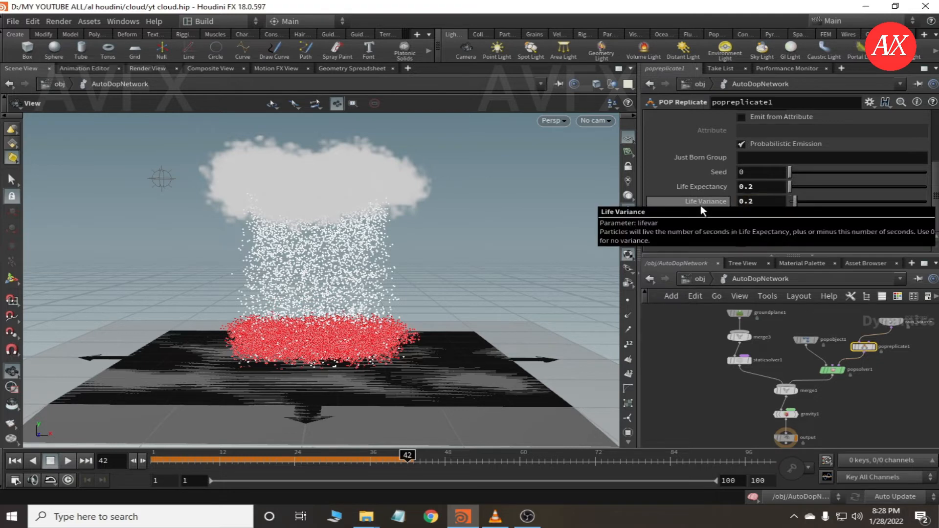
click(155, 460)
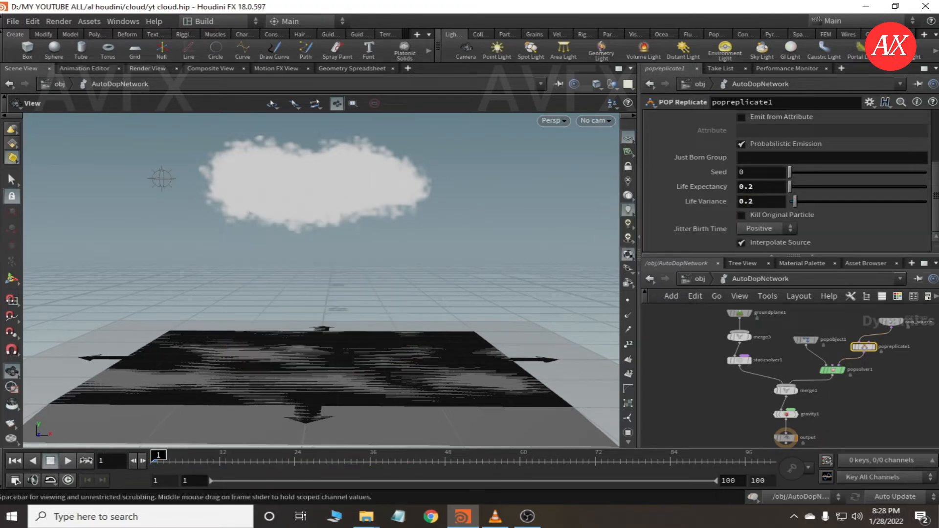
click(67, 460)
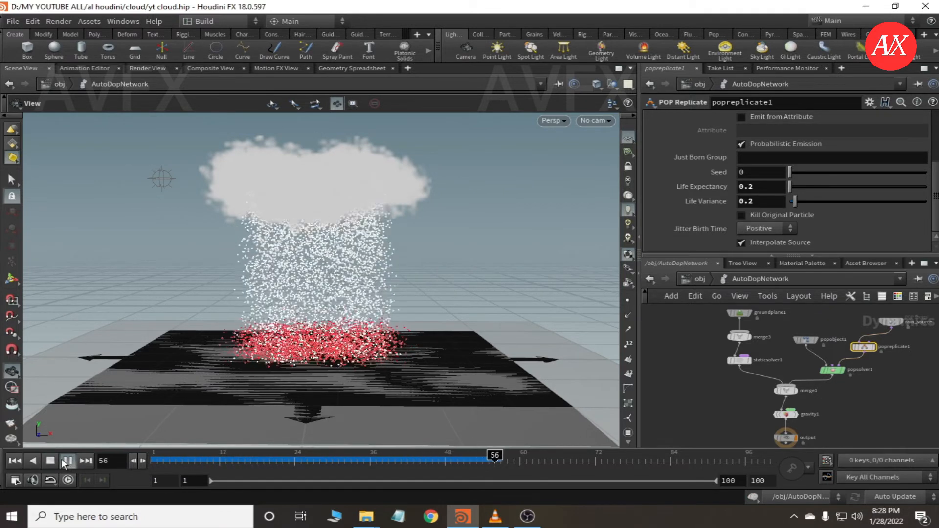
Step: Stop the playback and examine the splash particles at frame 63 from different angles
click(67, 460)
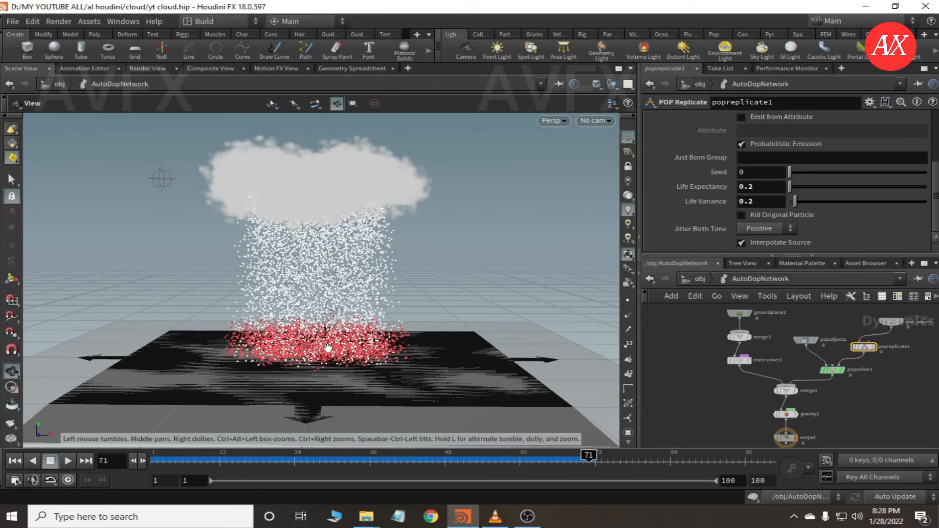
drag(445, 462, 507, 467)
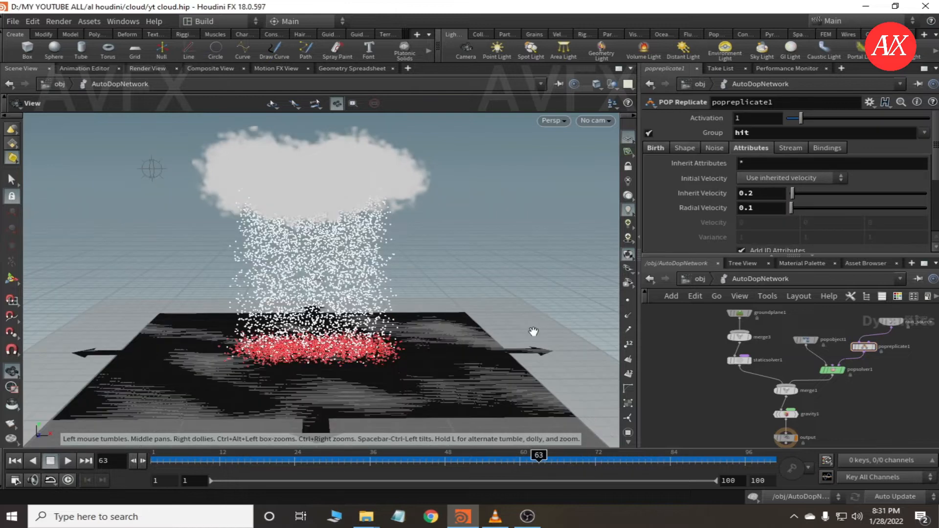
drag(325, 309, 418, 310)
scroll(331, 273, up, 5)
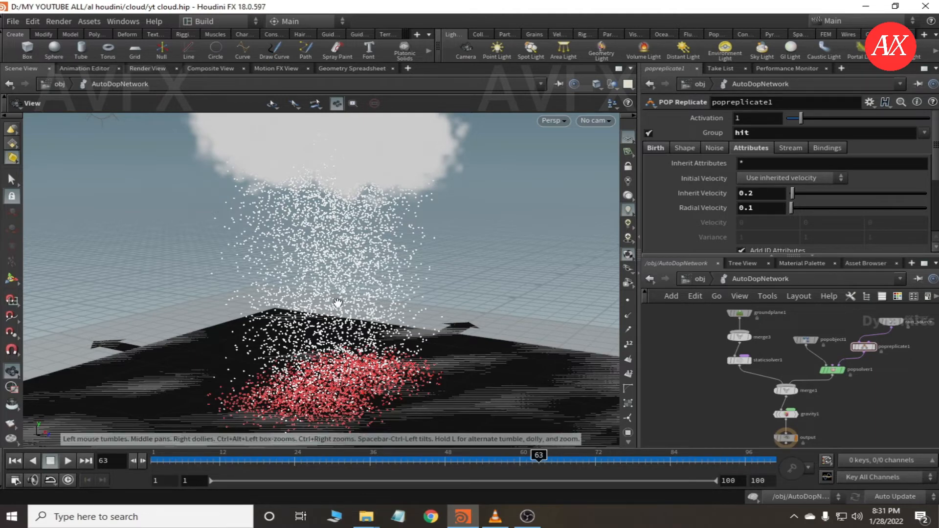
drag(367, 316, 381, 386)
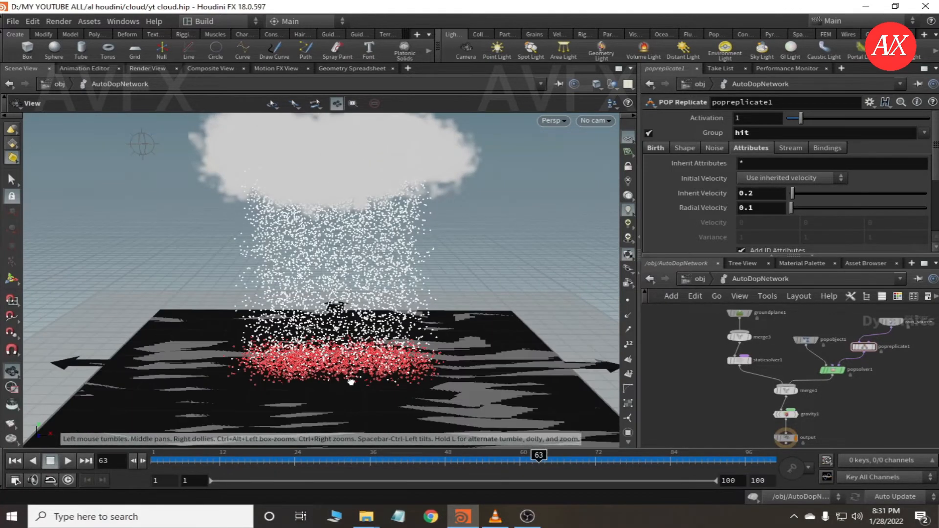
Step: Set the Uniform Scale in popreplicate1's shape settings to 0.2
click(685, 148)
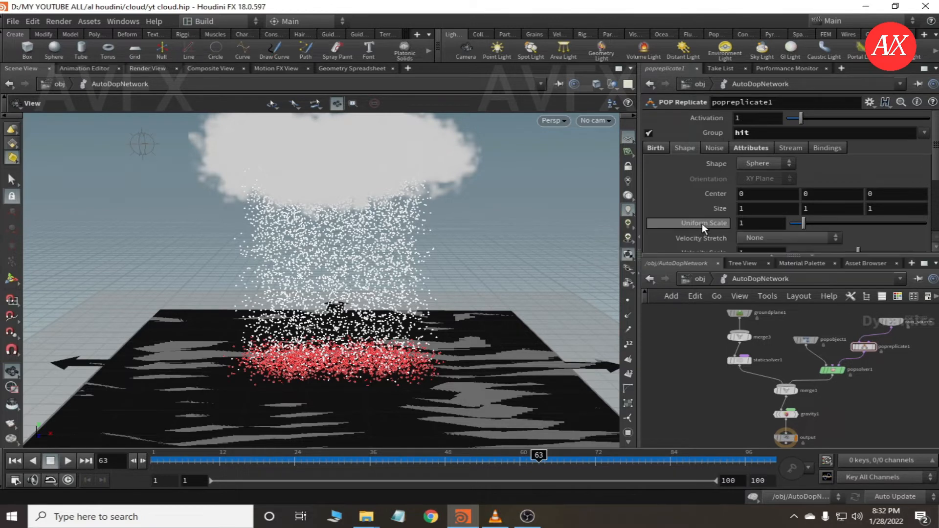
drag(753, 223, 699, 222)
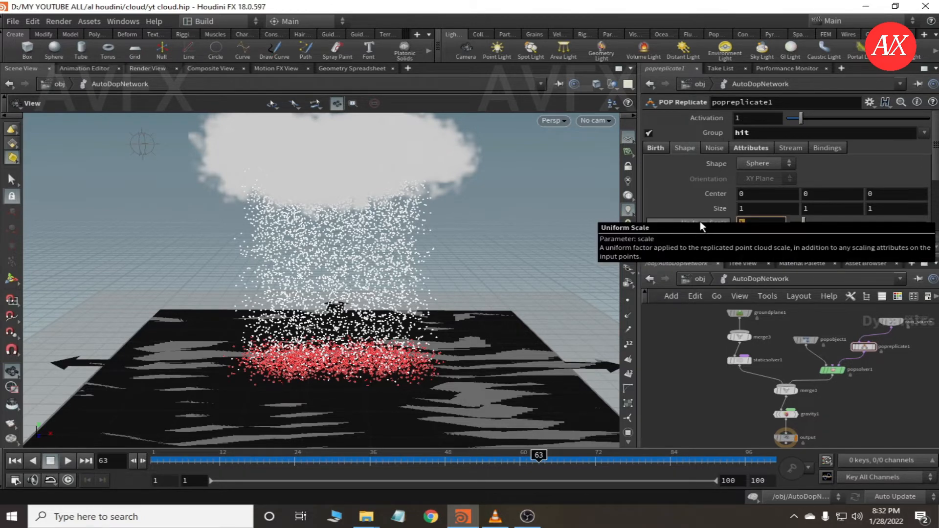
key(Return)
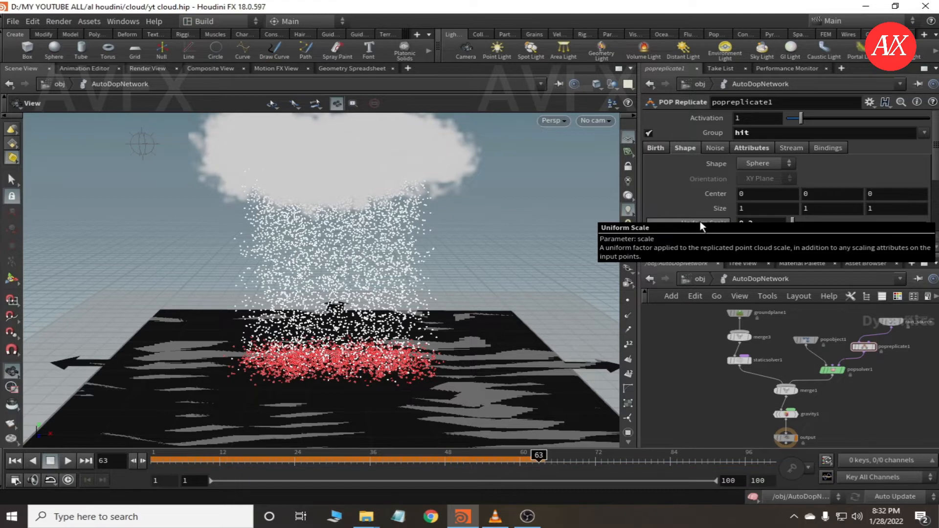
Step: Set the Velocity Scale of popreplicate1 to 0.1 and replay the simulation from frame 1
scroll(685, 231, down, 1)
scroll(686, 231, down, 1)
click(769, 206)
drag(769, 206, 726, 205)
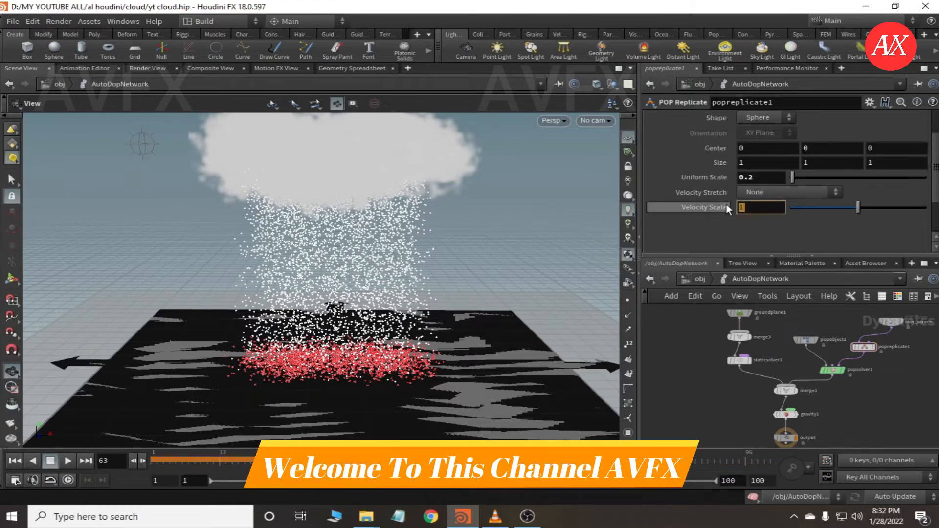
text(0.1)
key(Return)
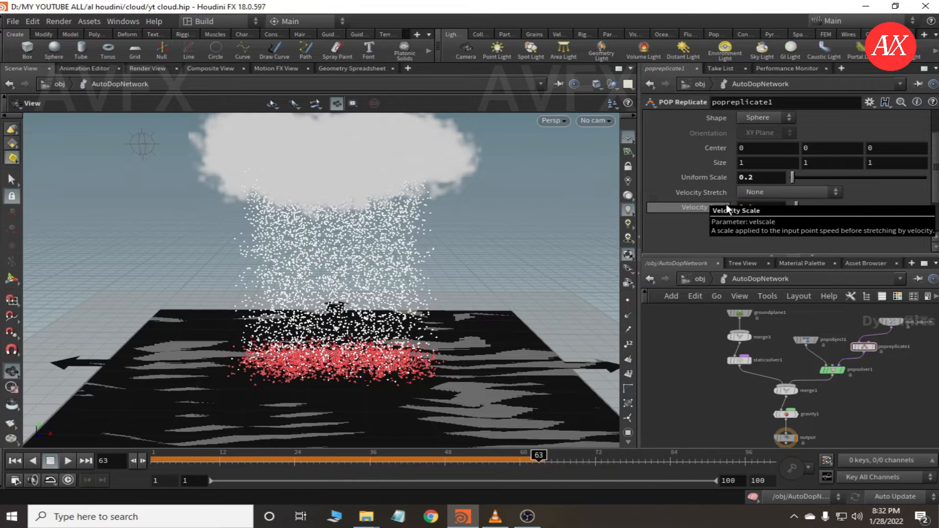
drag(204, 459, 153, 460)
click(69, 462)
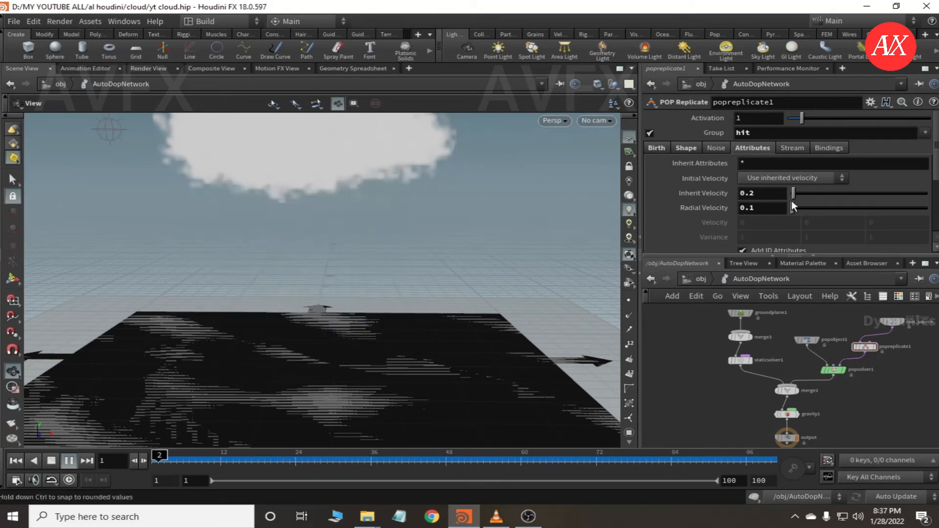
Step: Open the source_particles network, stop the playback and scrub to frame 60 to inspect the rain and splashes
click(700, 279)
double_click(825, 380)
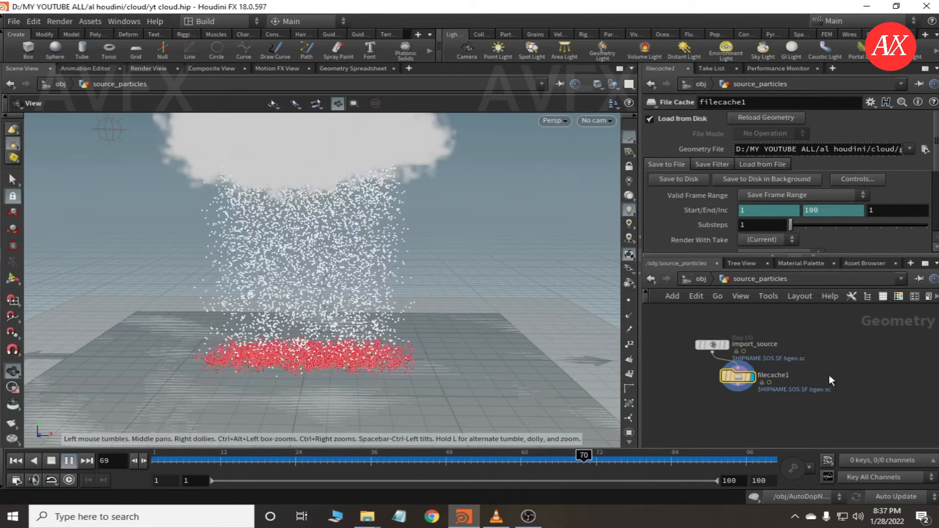
click(68, 461)
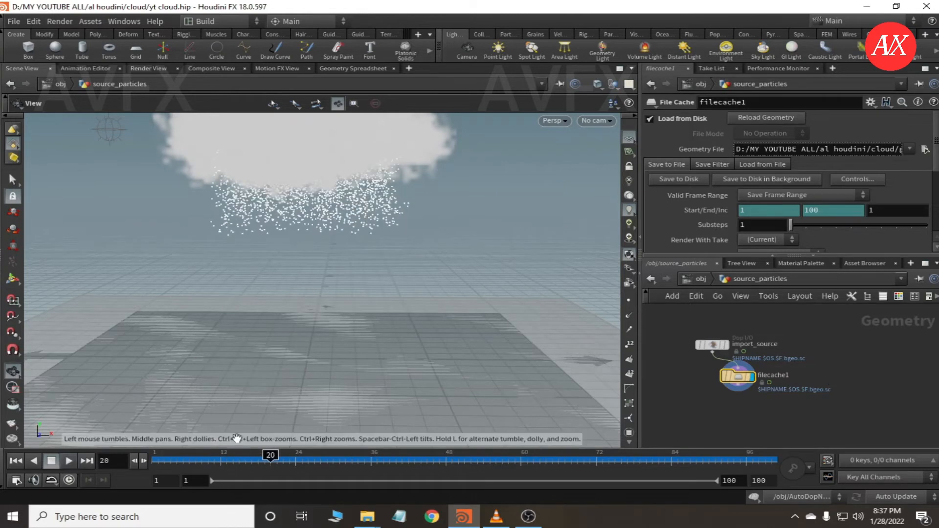
drag(283, 458, 521, 460)
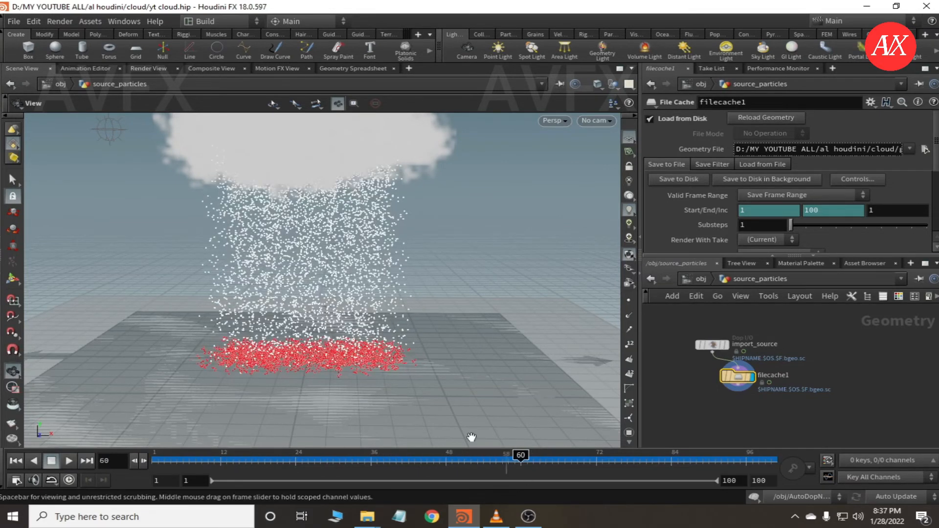
middle_drag(353, 349, 352, 363)
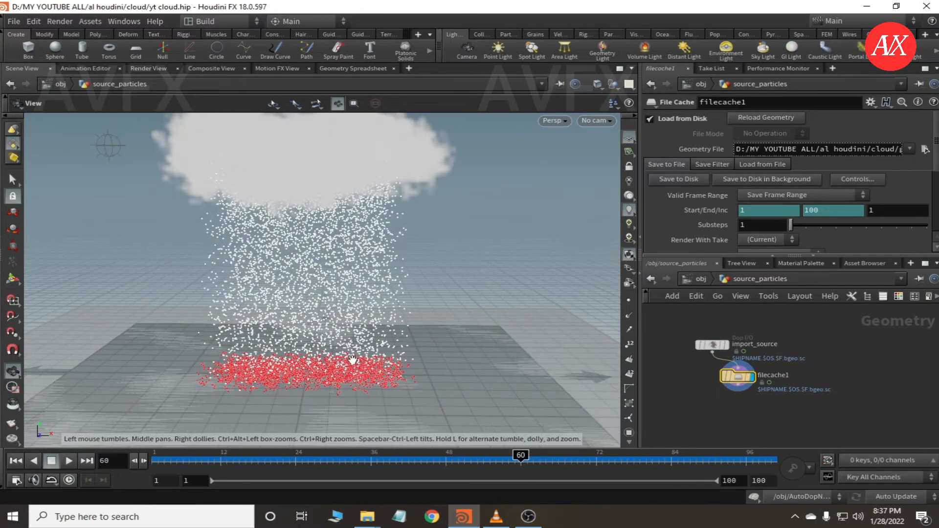
middle_drag(738, 416, 734, 415)
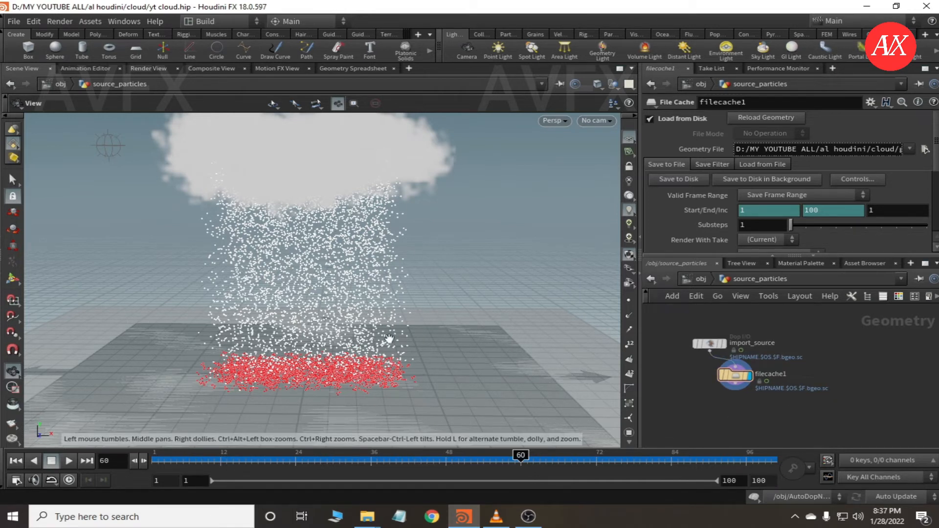
Step: Add a Color node after filecache1 in source_particles and make it the displayed node
click(734, 390)
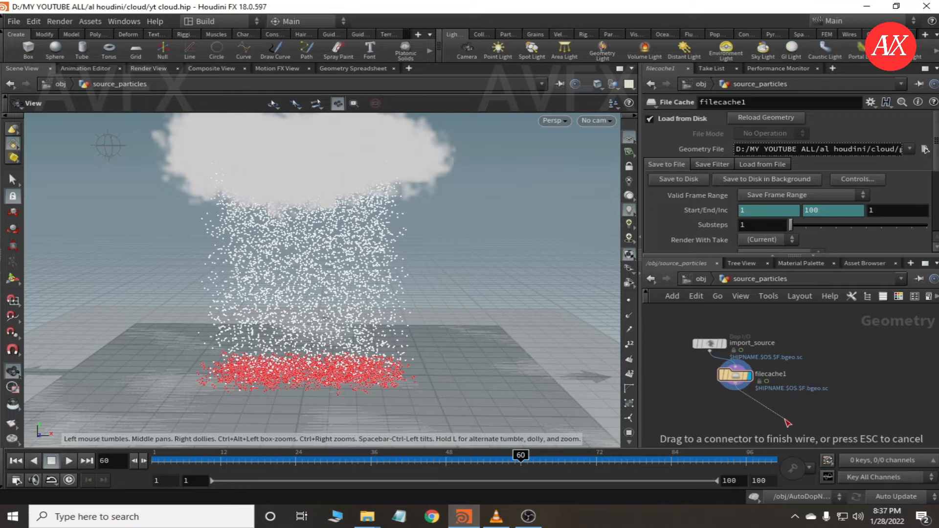
key(Tab)
text(color)
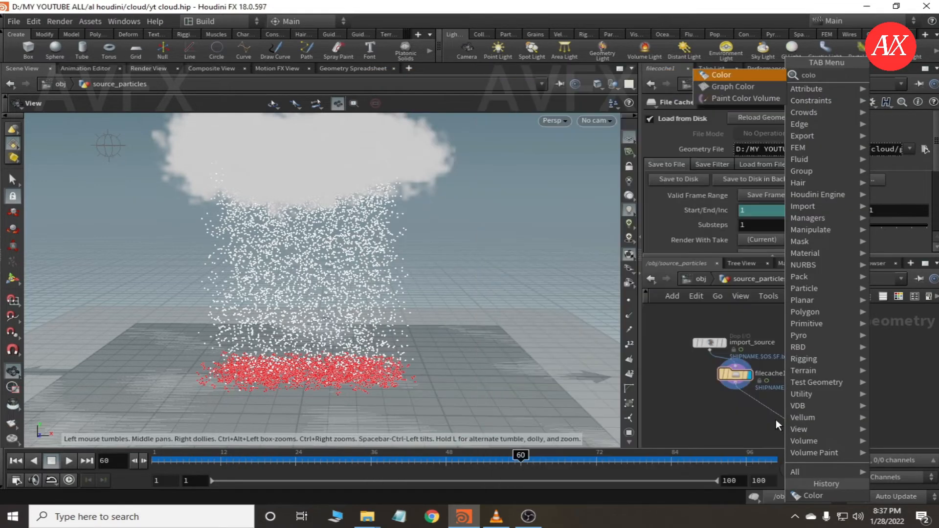
key(Return)
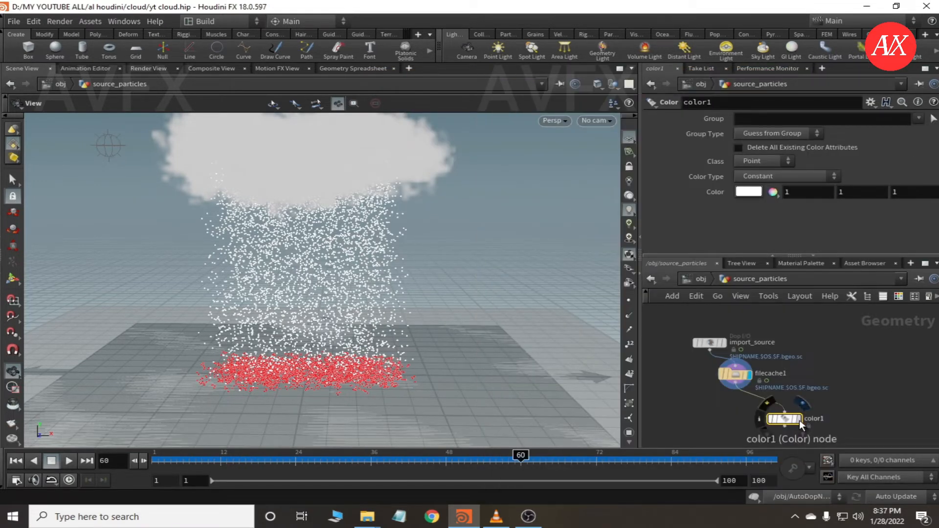
click(798, 420)
Step: Darken the color1 color to a grey of 0.682 and scrub to frame 56
click(772, 191)
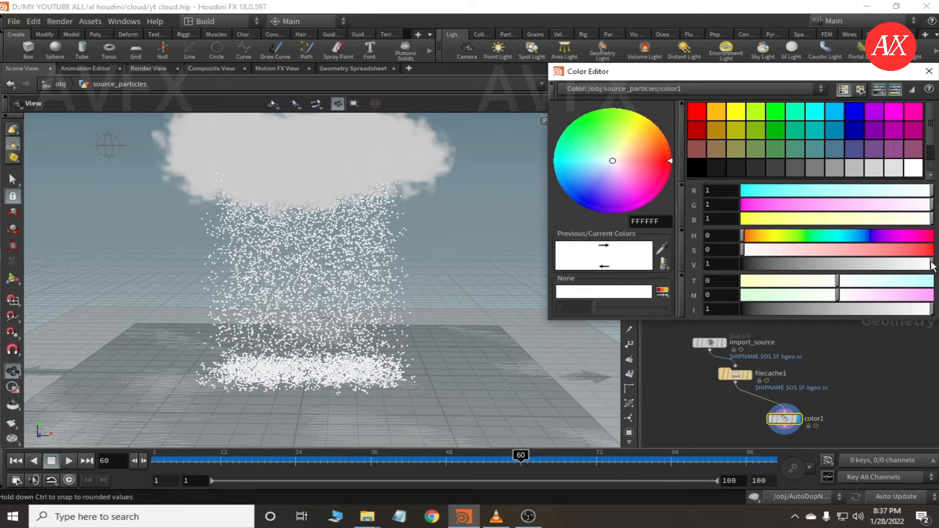
drag(931, 267, 872, 269)
click(929, 71)
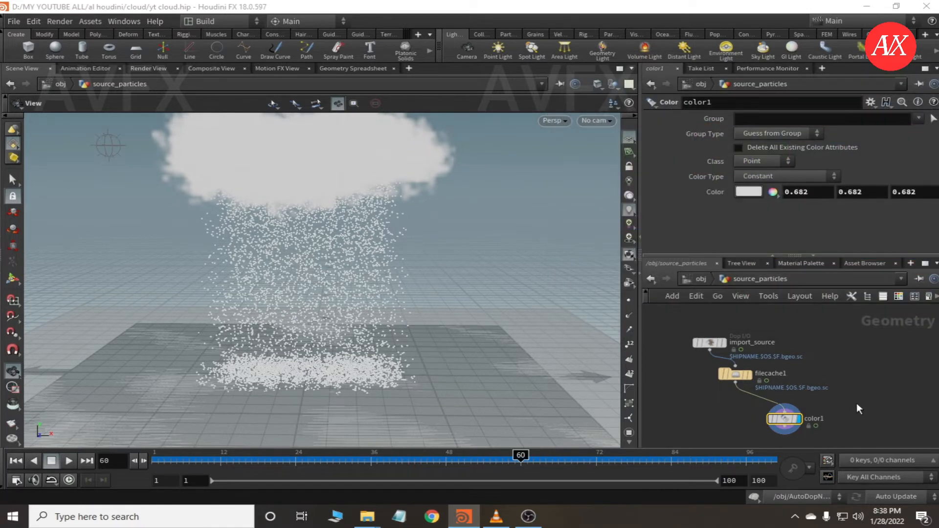
scroll(864, 395, up, 2)
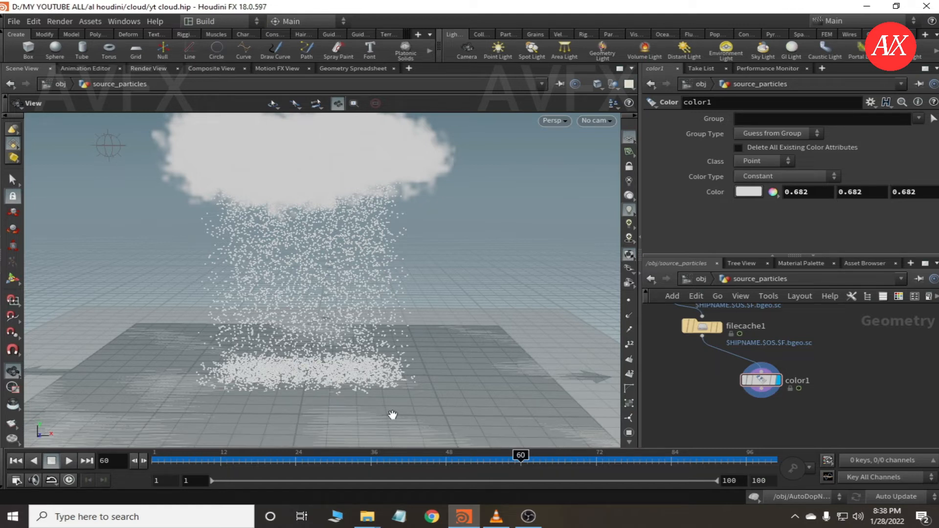
mouse_move(398, 457)
mouse_down()
mouse_move(237, 458)
mouse_move(357, 463)
mouse_move(321, 464)
mouse_move(428, 482)
mouse_move(387, 483)
mouse_move(551, 502)
mouse_move(277, 454)
mouse_move(495, 455)
mouse_up()
Step: Add a Delete node connected to the output of color1
scroll(754, 397, up, 3)
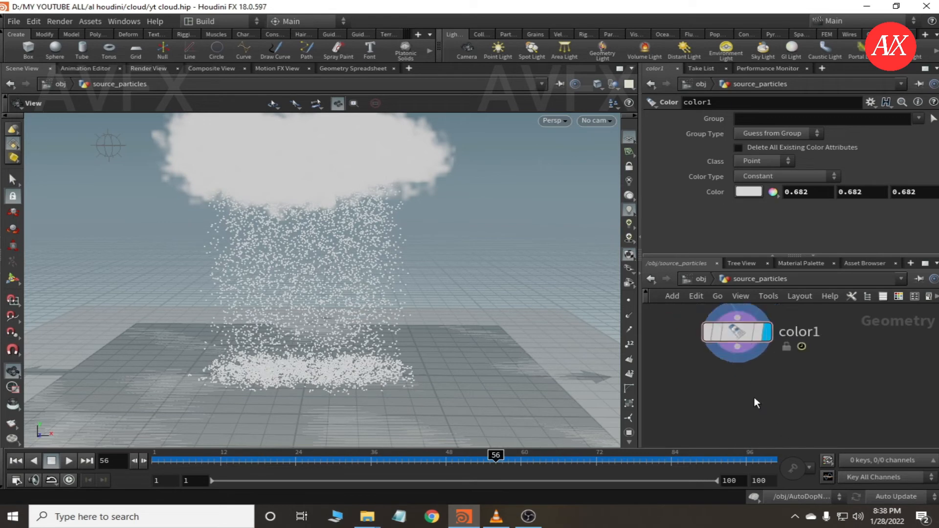
drag(737, 347, 833, 412)
click(821, 415)
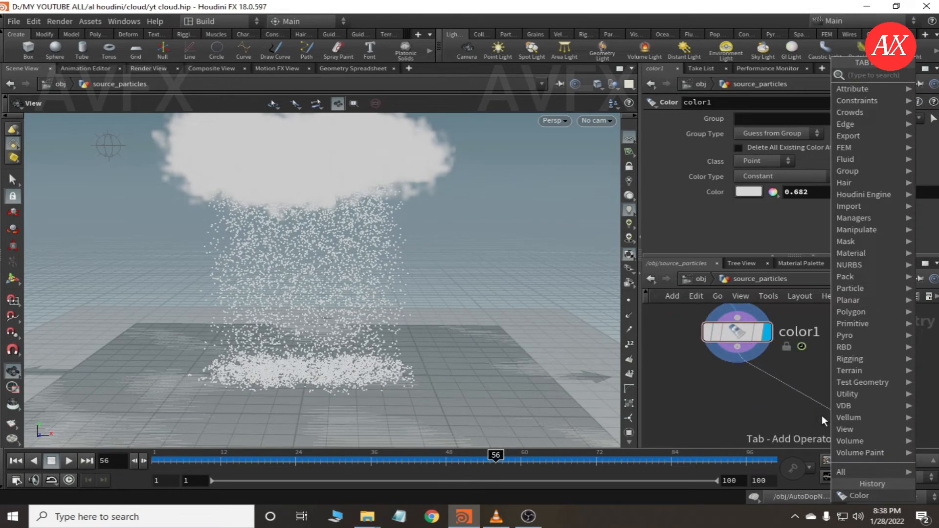
text(dele)
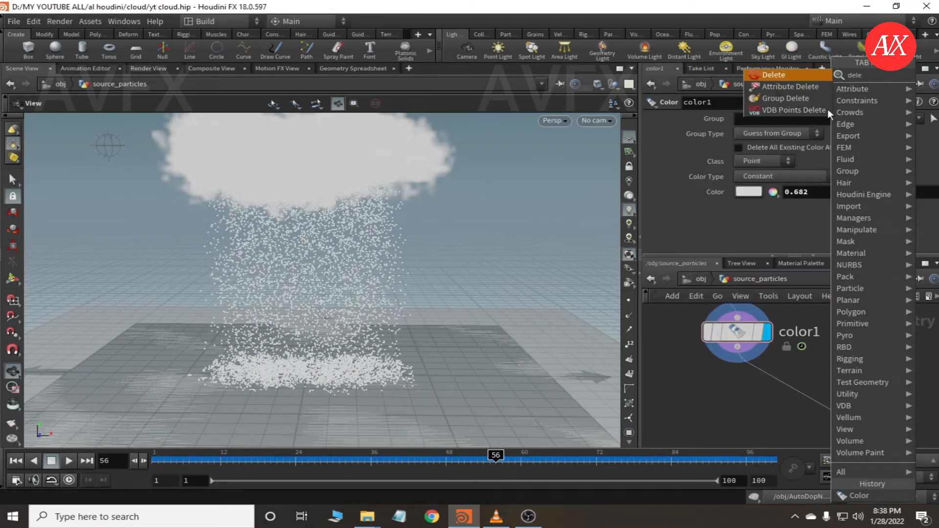
click(789, 75)
Step: Set the Group of delete1 to stream_popreplicate1 and its Entity to Points
click(907, 119)
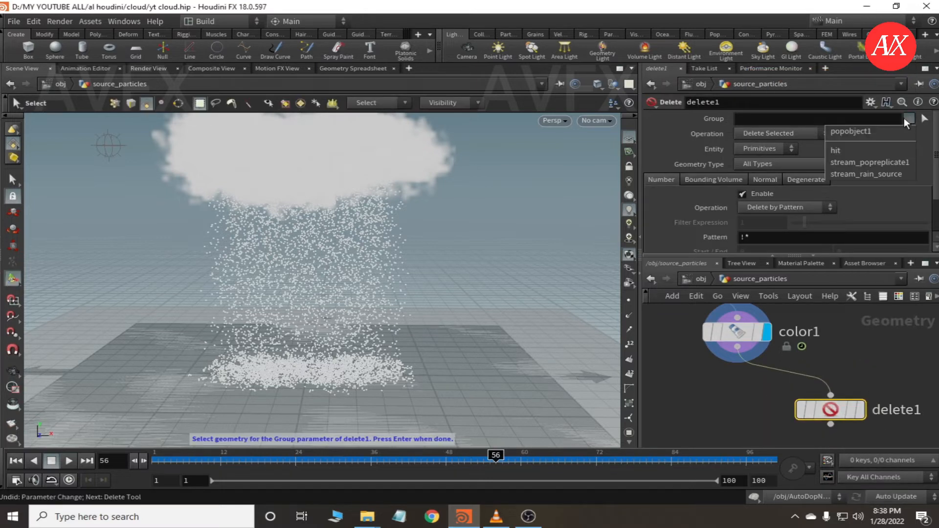
click(885, 163)
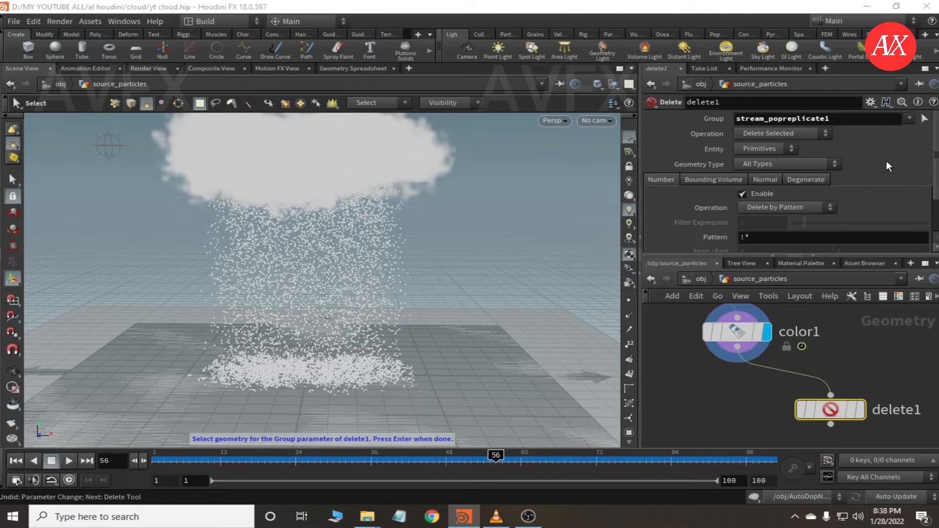
click(772, 150)
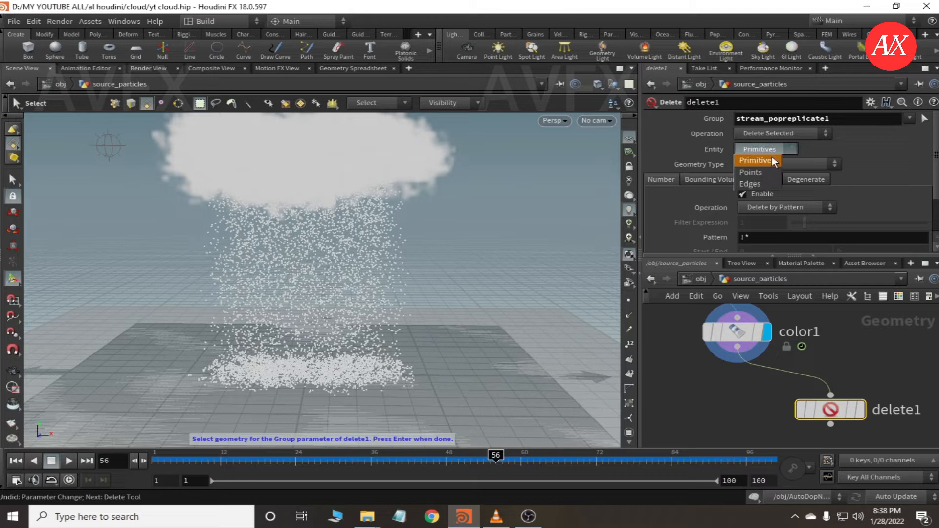
click(766, 173)
Step: Duplicate delete1 as a second branch from color1 and set the copy's Operation to Delete Non-Selected
mouse_move(831, 409)
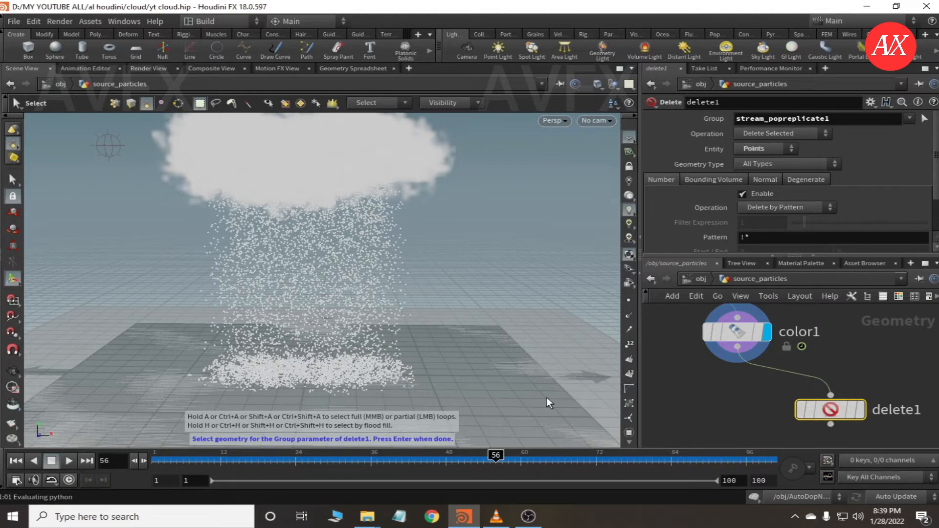
drag(832, 409, 685, 410)
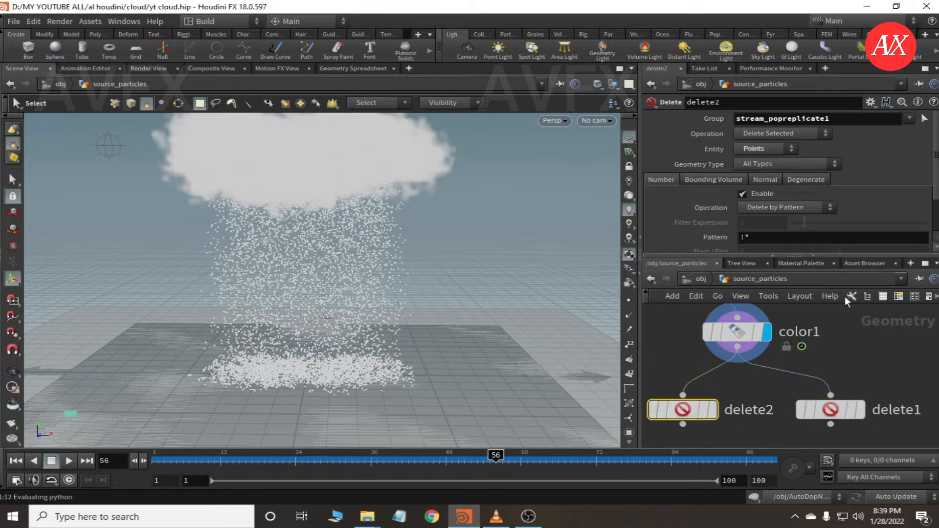
click(792, 133)
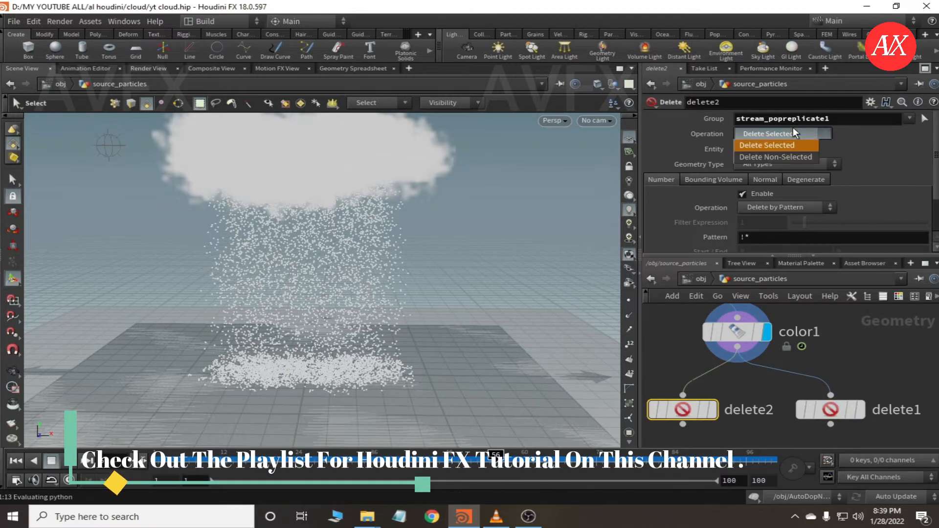
click(782, 156)
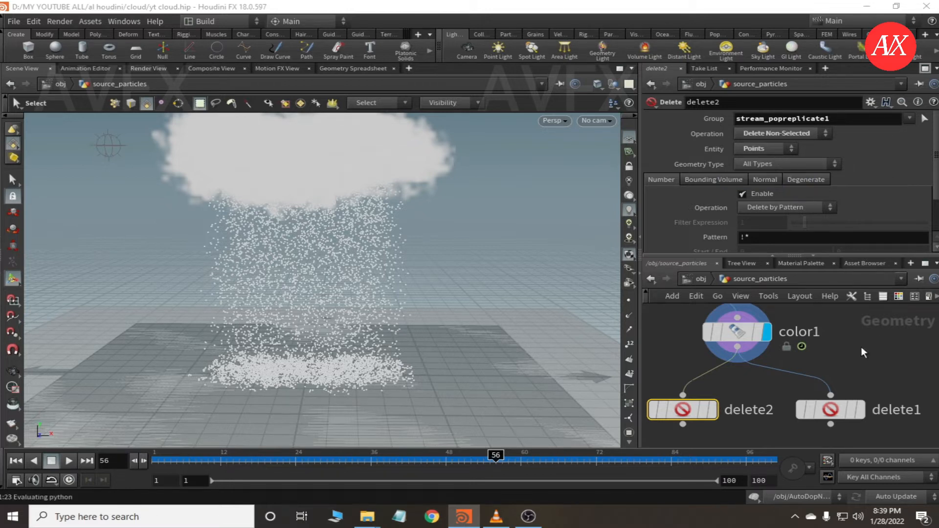
Step: Display delete1 and scrub to frame 44 to check the falling rain particles on their own
mouse_move(689, 412)
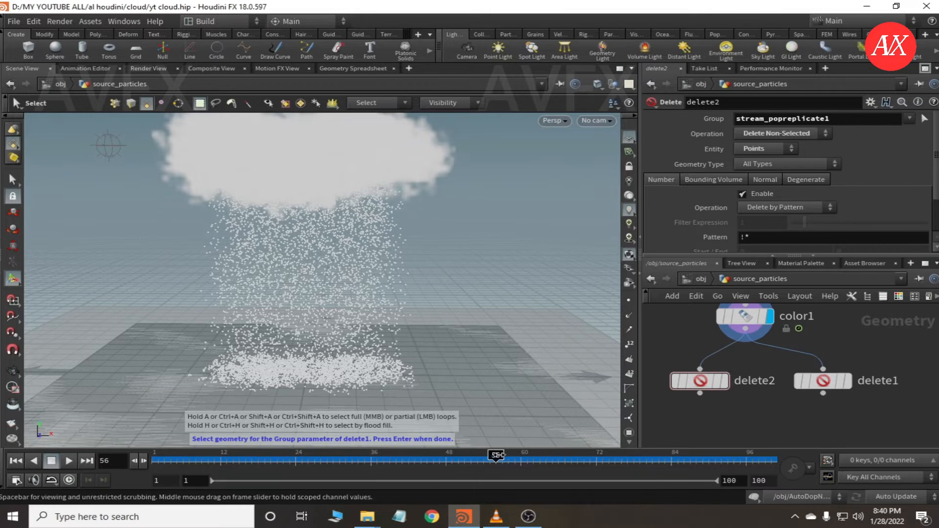
mouse_move(495, 461)
mouse_down()
mouse_move(463, 461)
mouse_move(494, 462)
mouse_up()
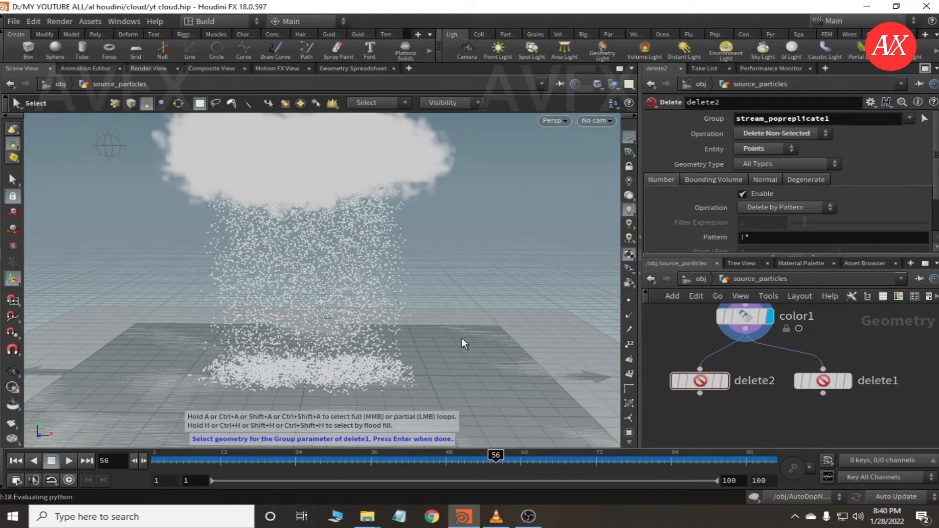
click(831, 386)
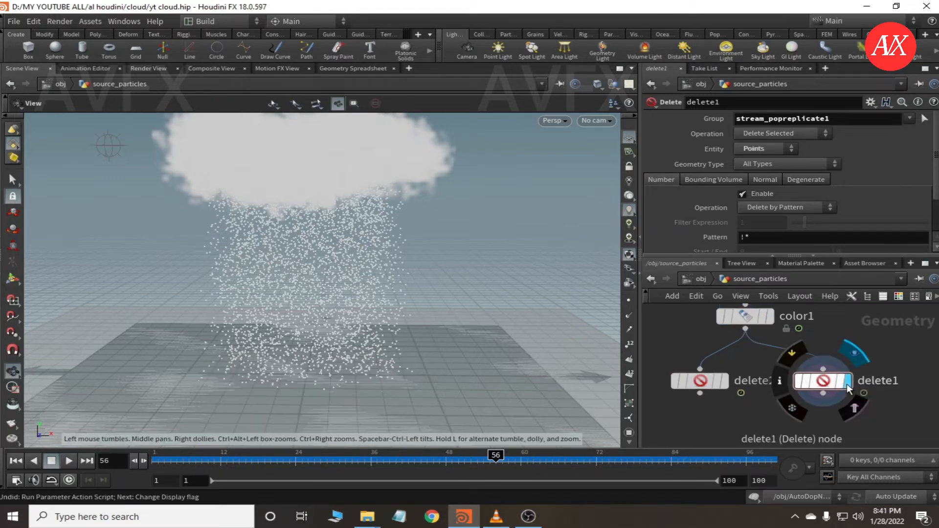
drag(274, 461, 421, 472)
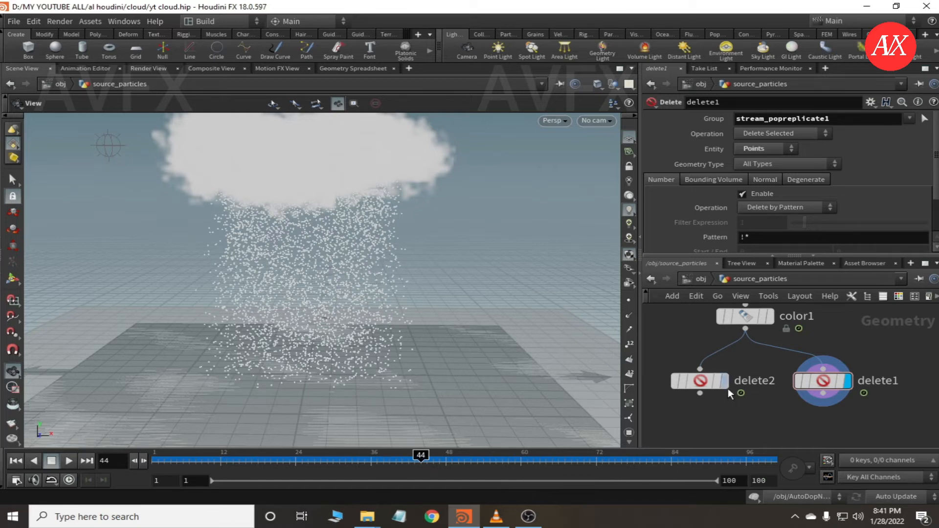
Step: Display delete2 and scrub to frame 60 to check the splash particles on their own
mouse_move(725, 382)
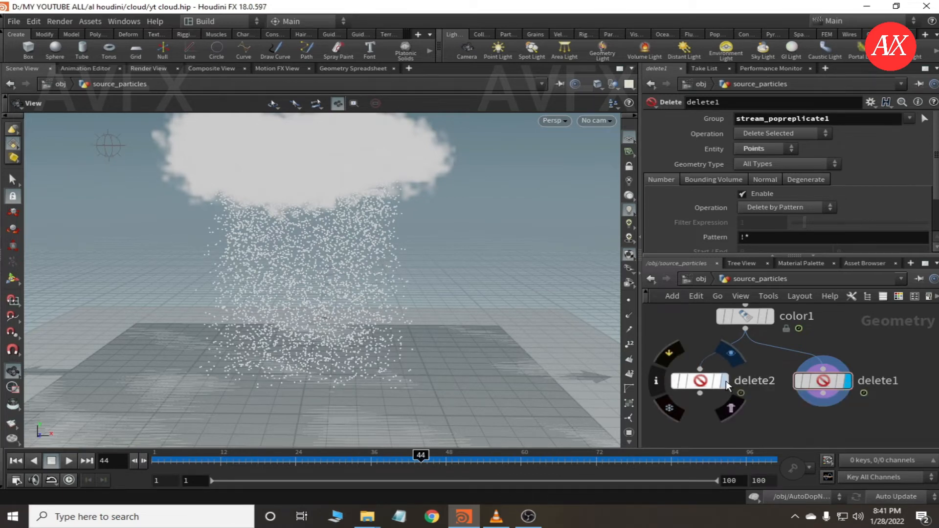
click(725, 381)
drag(420, 454, 526, 502)
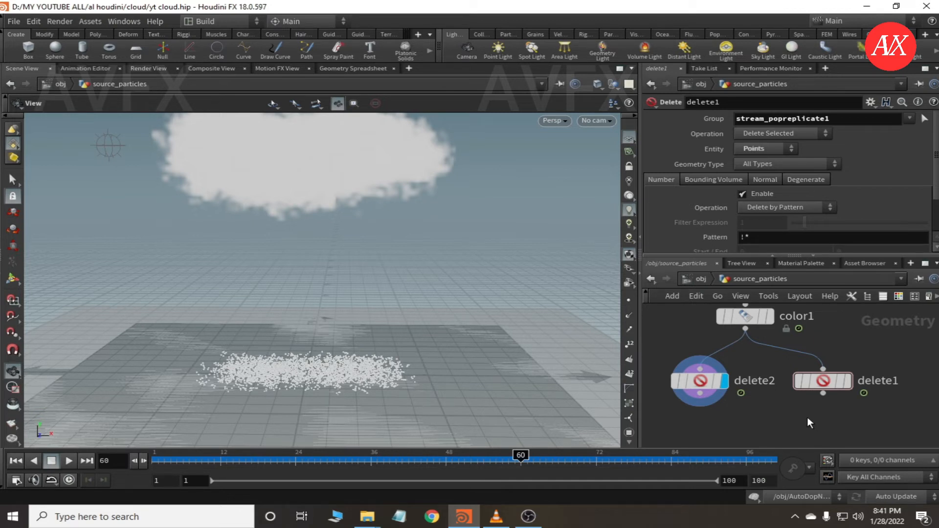
middle_drag(764, 413, 724, 395)
scroll(728, 396, down, 1)
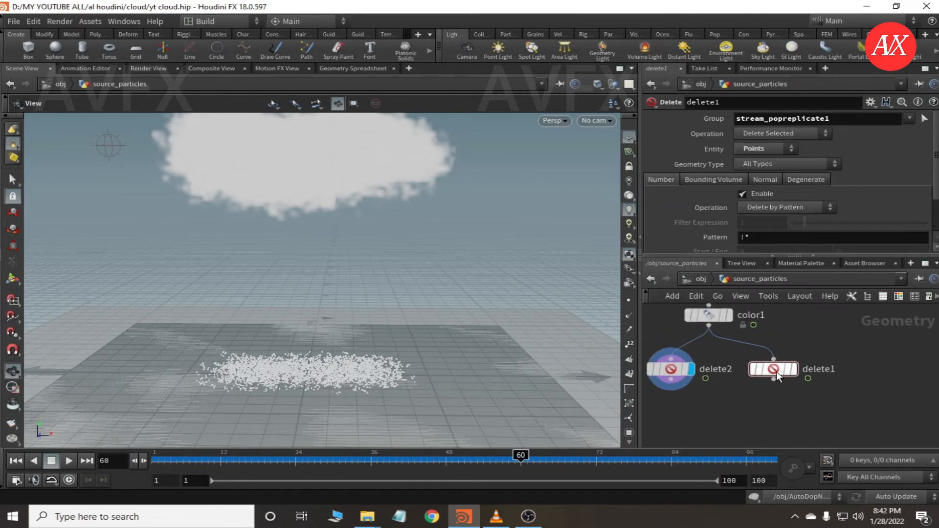
Step: Display color1 and examine the combined rain and splash particles up close from another angle
click(729, 314)
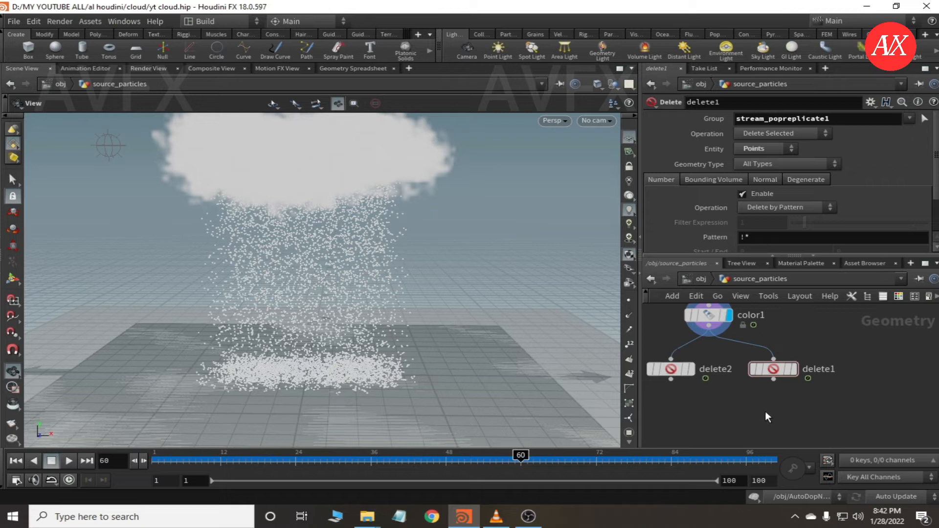
middle_drag(754, 403, 797, 413)
scroll(797, 413, up, 1)
scroll(321, 309, up, 2)
drag(315, 321, 473, 332)
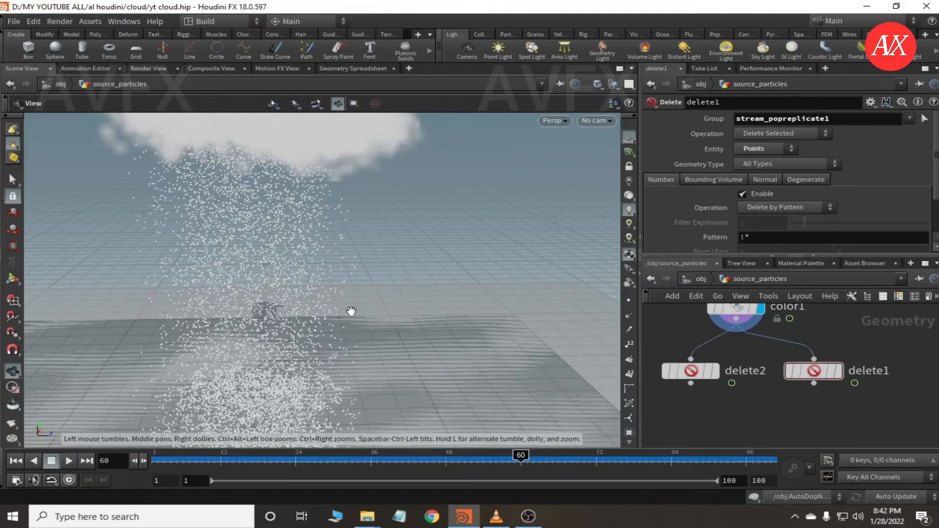
mouse_move(343, 329)
mouse_down()
mouse_move(316, 339)
mouse_move(335, 350)
mouse_move(339, 334)
mouse_up()
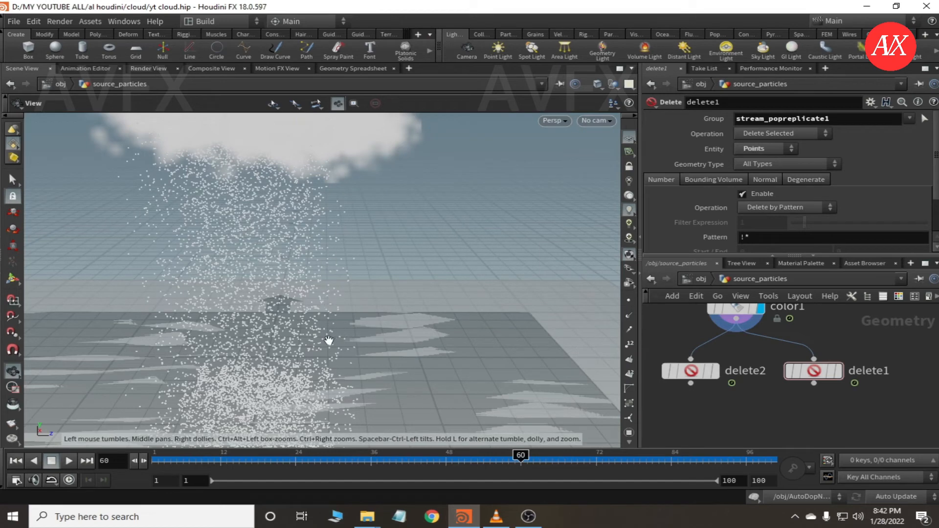
scroll(293, 314, up, 3)
mouse_move(341, 316)
mouse_down()
mouse_move(329, 336)
mouse_move(357, 303)
mouse_move(332, 317)
mouse_move(318, 298)
mouse_move(336, 309)
mouse_up()
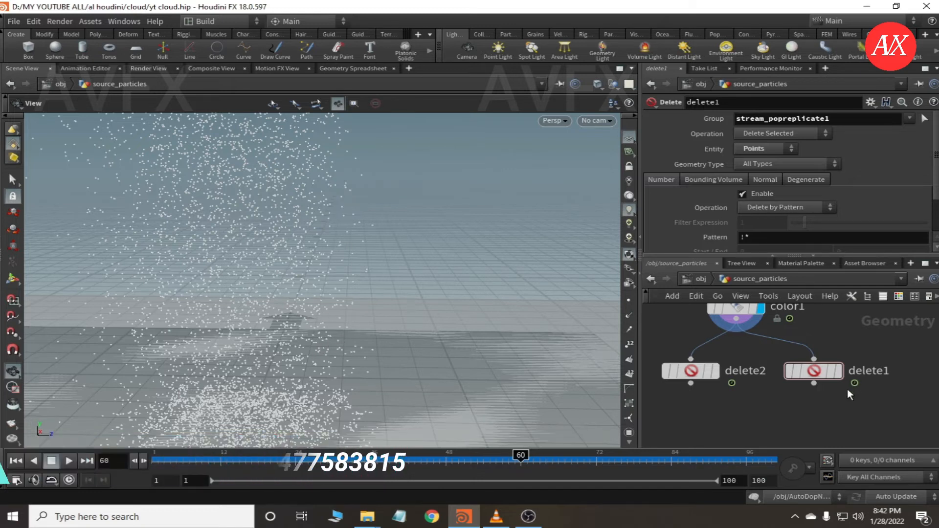
Step: Add a Line node below the two Delete nodes
key(Delete)
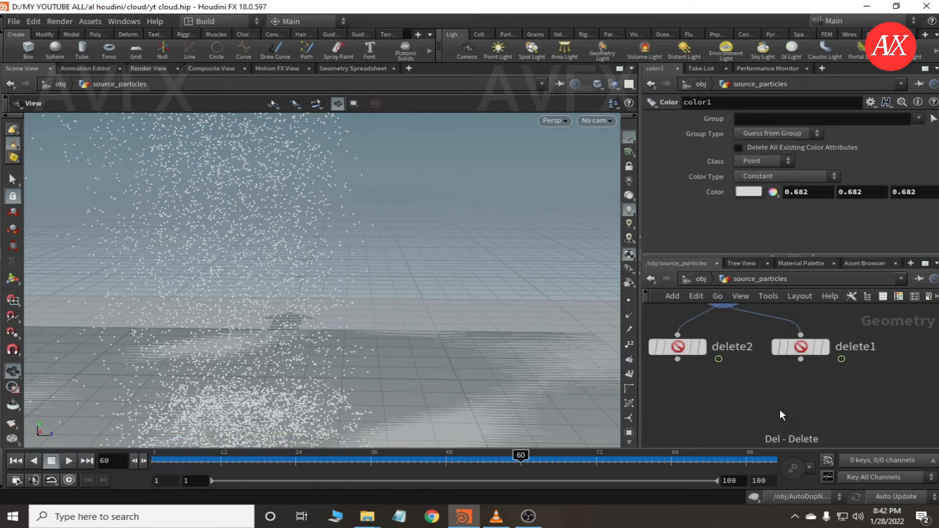
key(Tab)
text(lin)
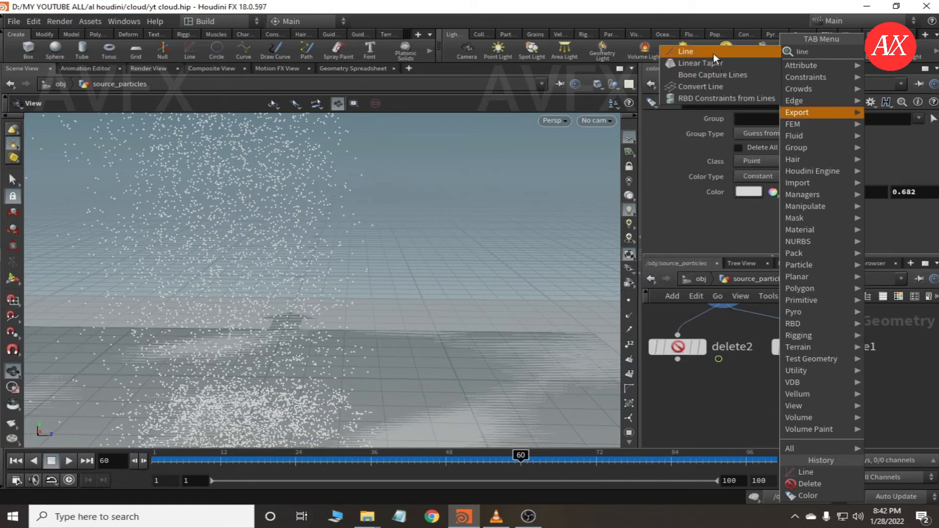
click(713, 52)
click(749, 405)
click(837, 407)
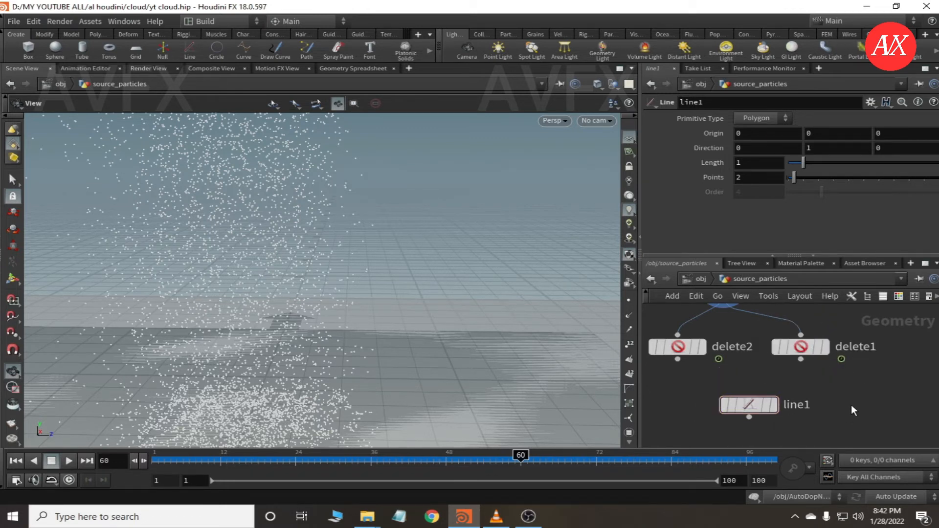
drag(749, 417, 817, 362)
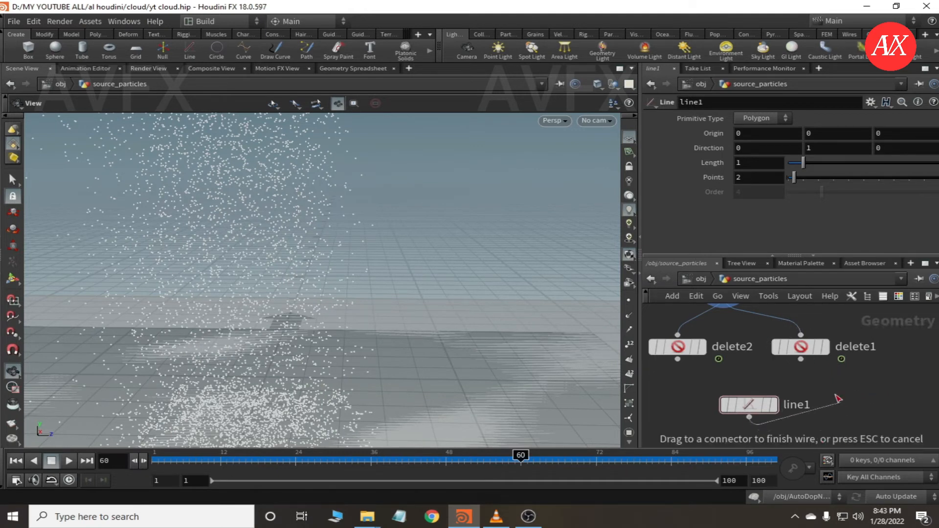
key(Escape)
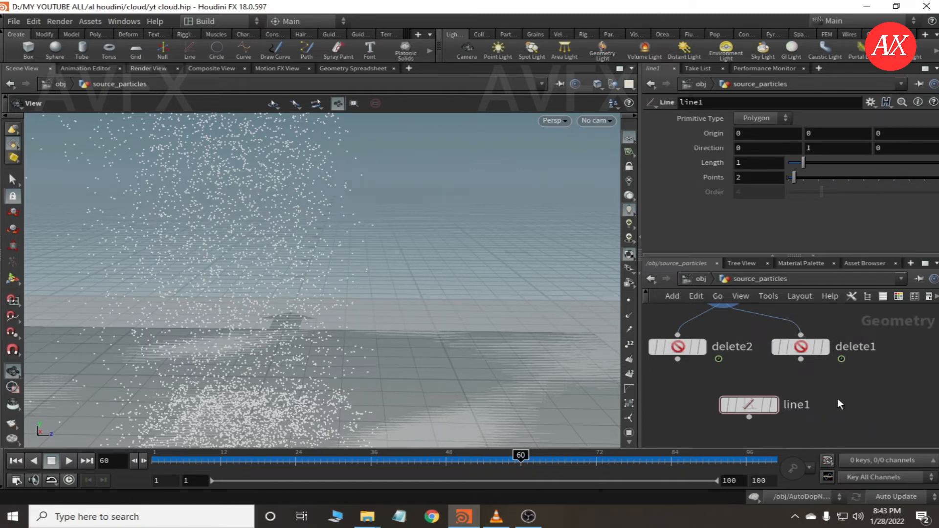
Step: Add a Copy to Points node and place it below delete1, beside line1
key(Tab)
text(c)
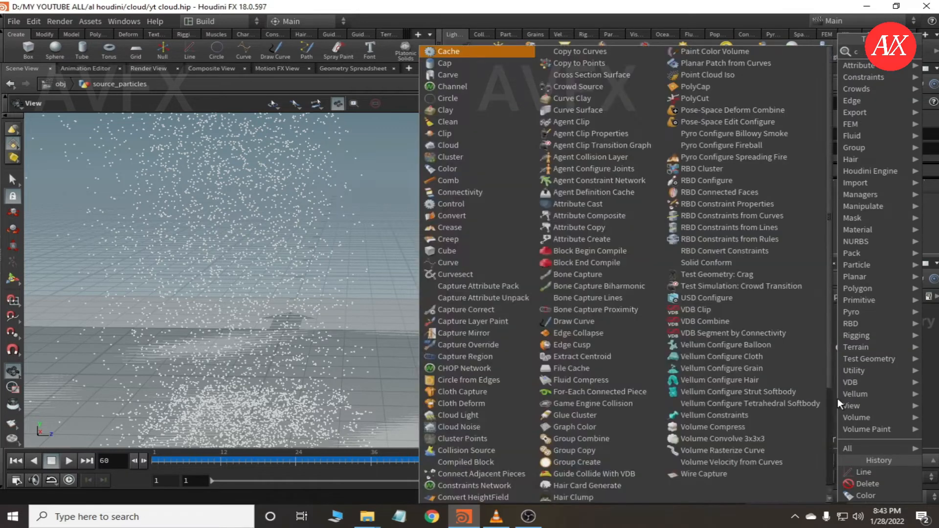
text(opy)
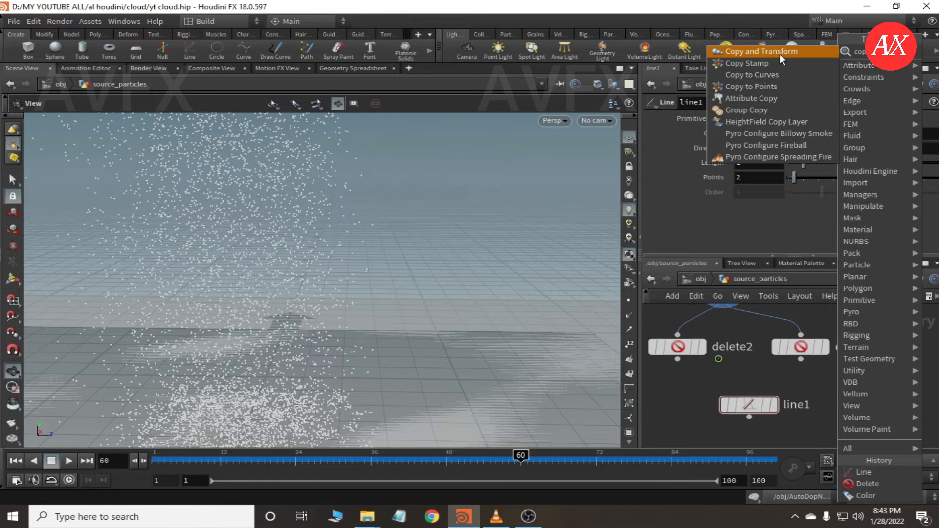
click(770, 86)
click(846, 381)
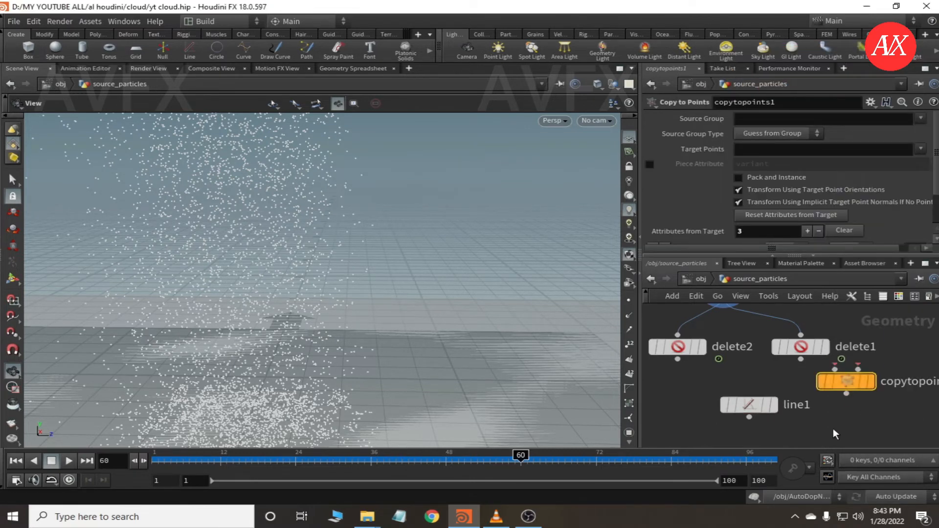
drag(846, 381, 847, 418)
Step: Connect line1 to the first input and delete1 to the Target Points input of copytopoints1, with line1 placed between them
drag(748, 416, 824, 406)
click(836, 406)
click(800, 358)
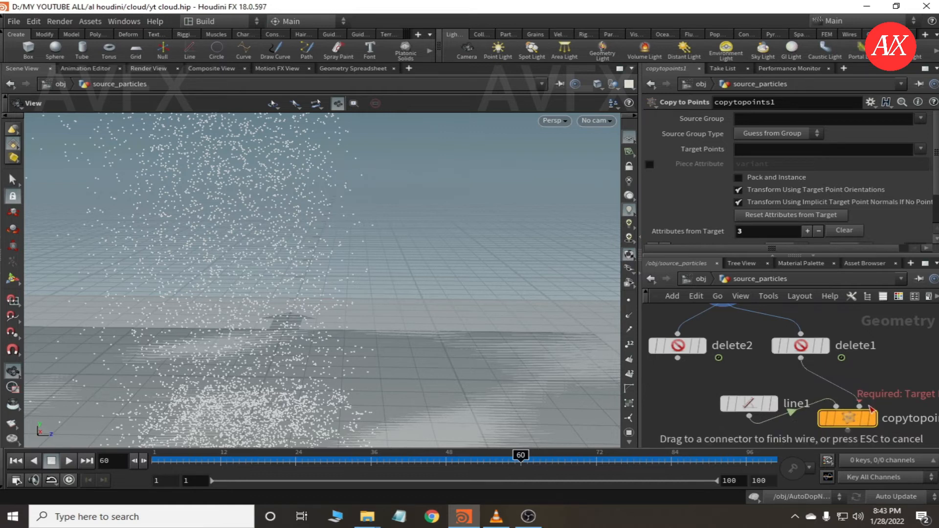
click(859, 406)
click(847, 421)
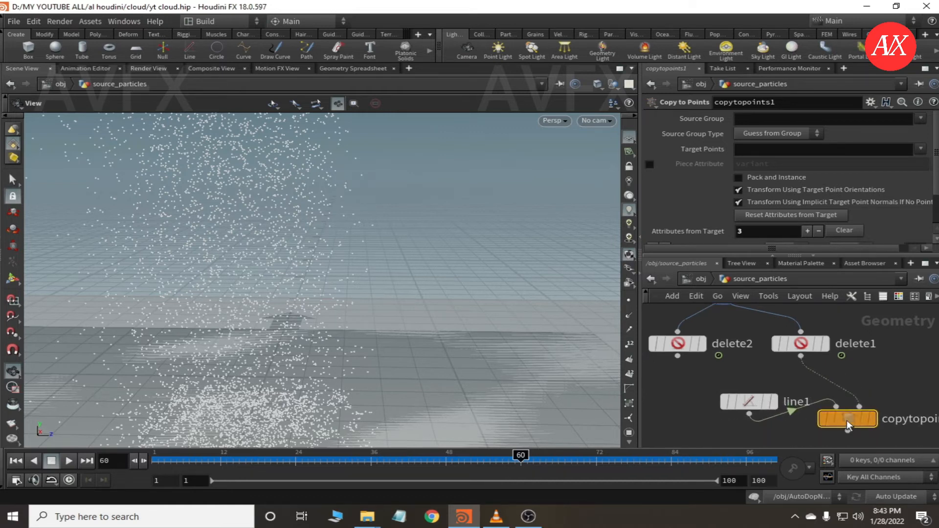
drag(753, 404, 765, 389)
scroll(722, 410, down, 2)
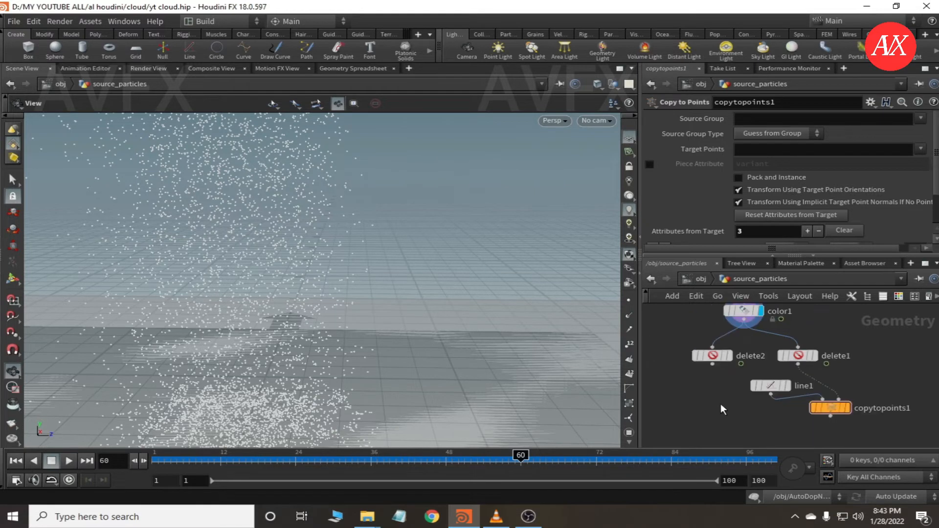
Step: Add a second Line node below delete2 for the splash branch
middle_drag(722, 410, 755, 409)
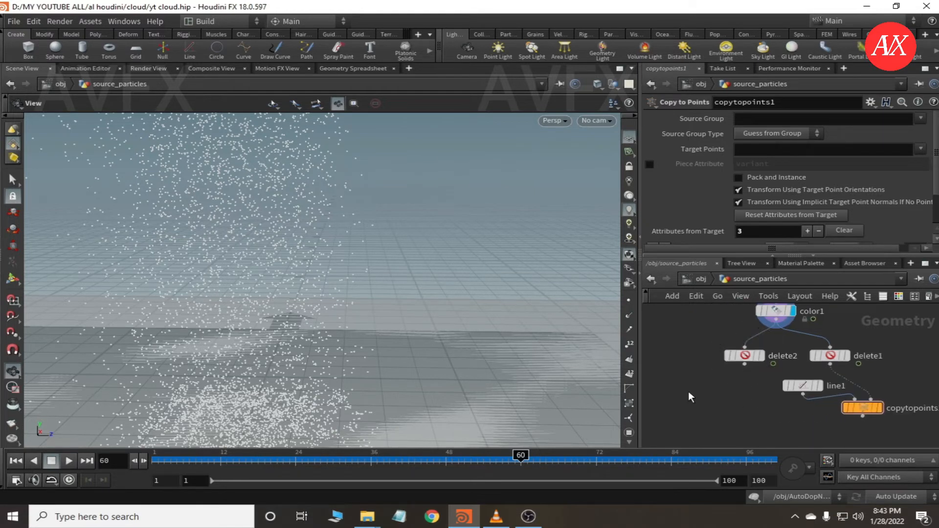
key(Tab)
text(line)
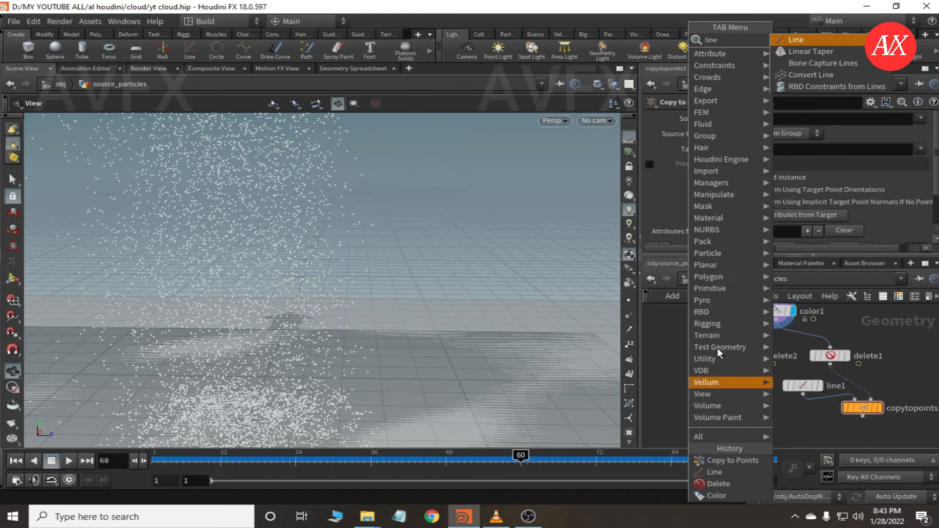
key(Return)
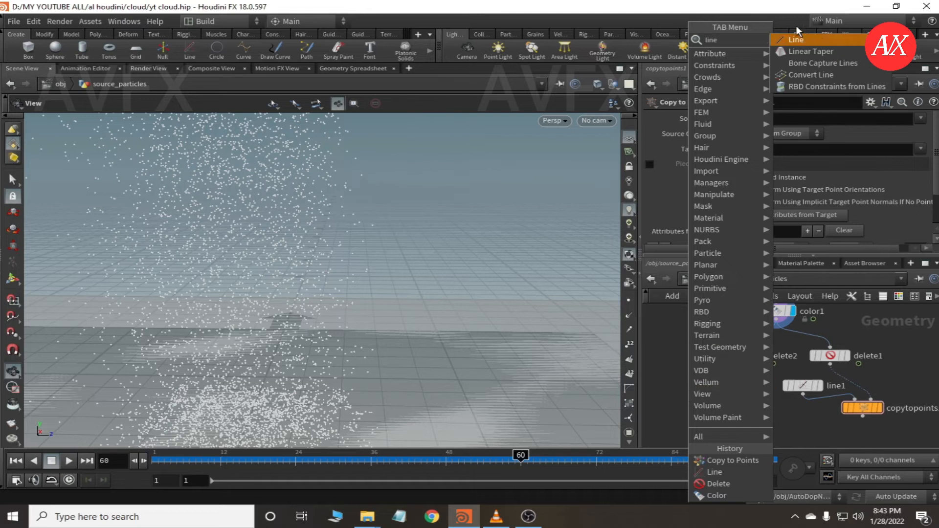
click(677, 399)
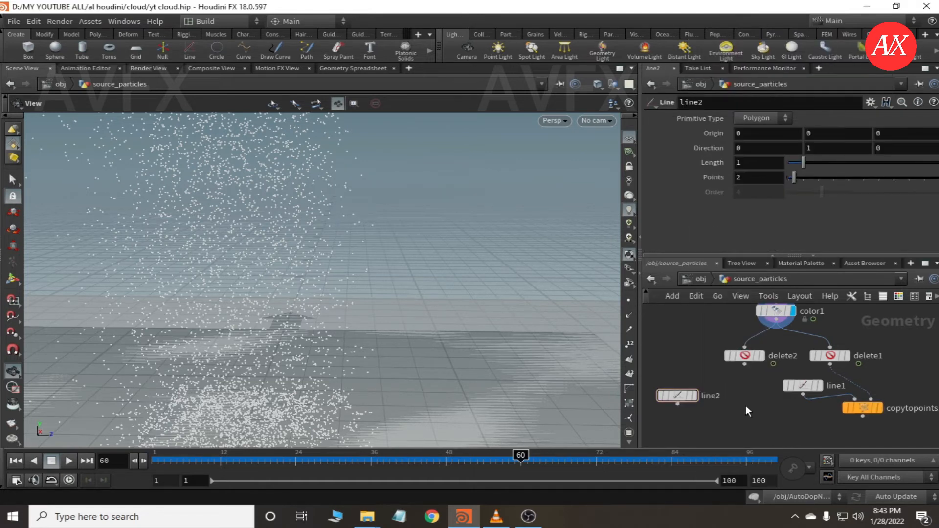
Step: Add a second Copy to Points node and place it below line2 and delete2
key(Tab)
text(cop)
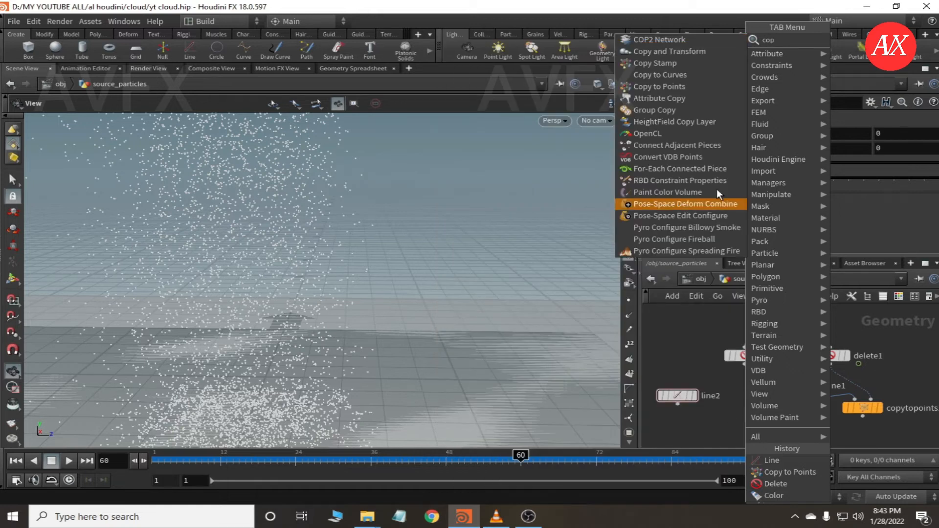
click(675, 86)
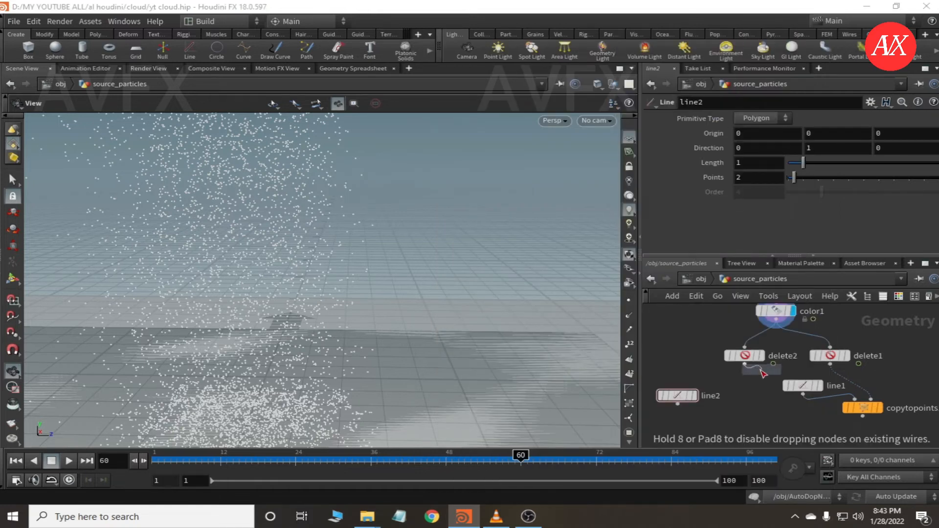
click(700, 368)
drag(708, 373, 731, 427)
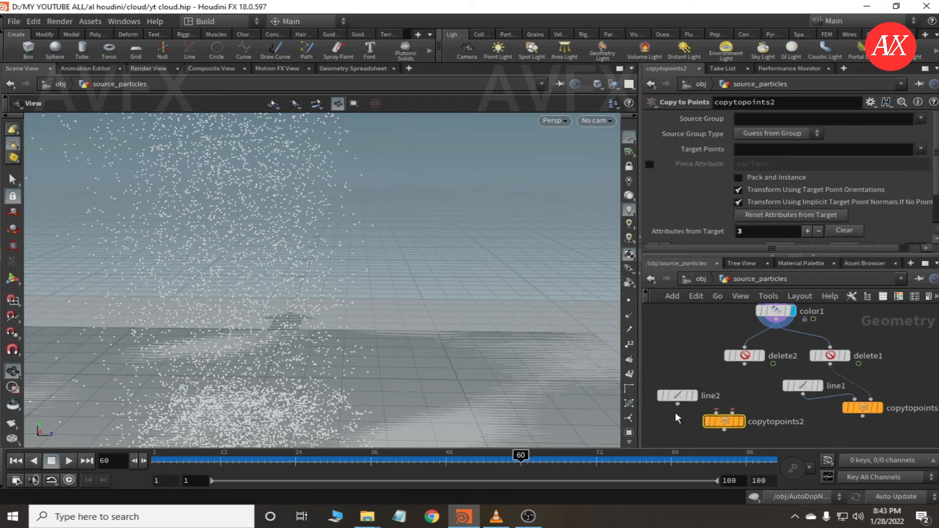
Step: Connect line2 to the first input and delete2 to the second input of copytopoints2
drag(677, 404, 722, 422)
drag(745, 364, 736, 417)
scroll(805, 421, down, 3)
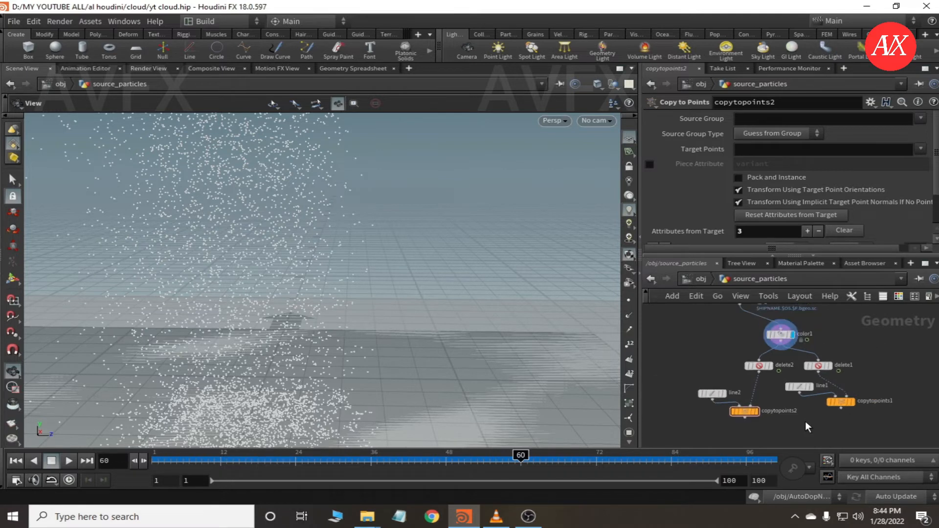
Step: Lay out the network's nodes automatically with line2 beside delete2, and go to frame 56
key(l)
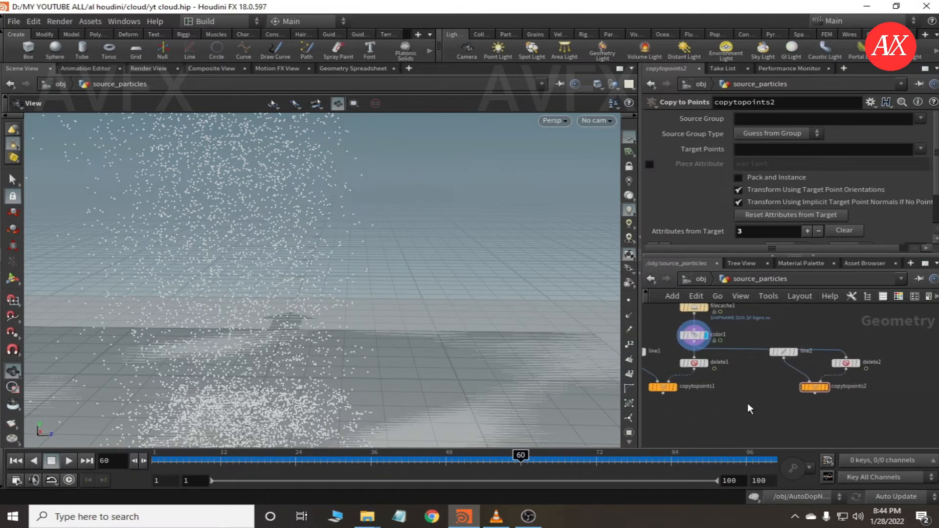
drag(515, 456, 495, 455)
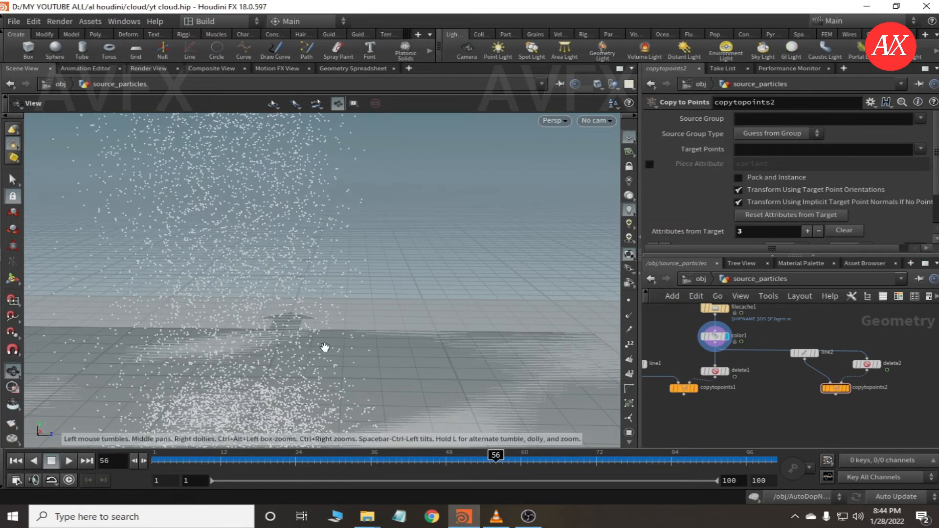
scroll(324, 347, down, 6)
drag(804, 353, 801, 366)
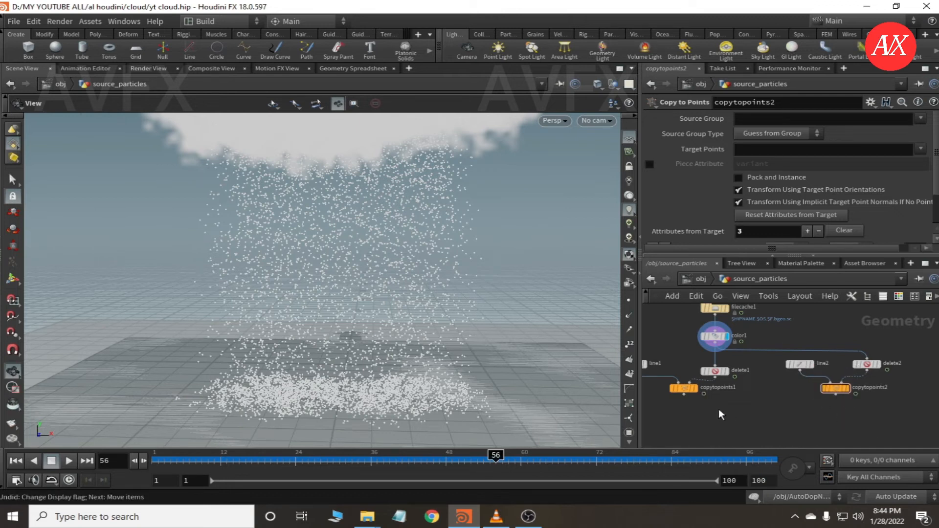
middle_drag(729, 415, 766, 418)
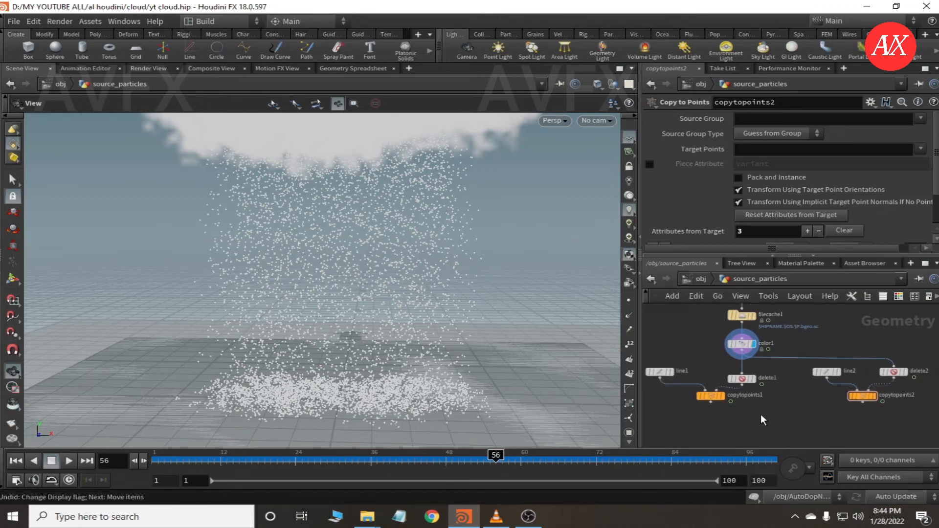
Step: Display copytopoints1 and examine the lines copied onto the rain particles from several angles
scroll(763, 420, up, 3)
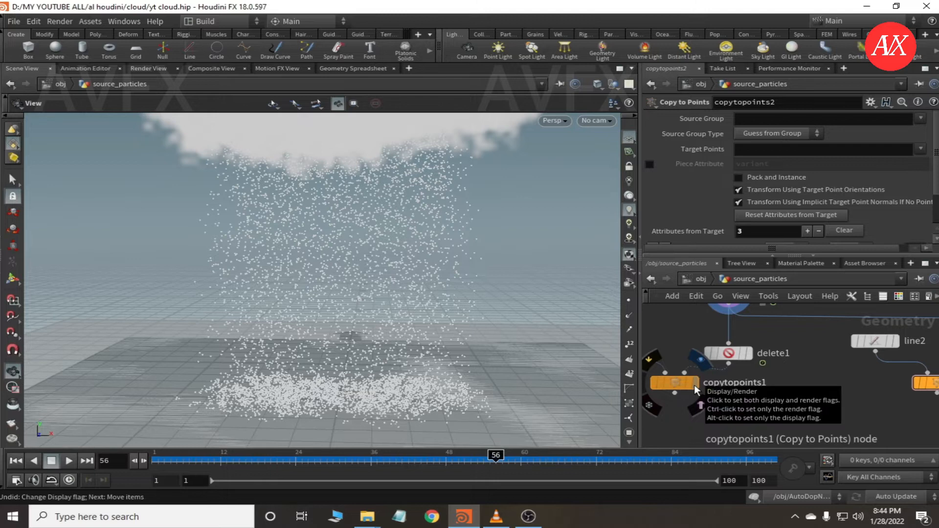
click(695, 390)
drag(352, 309, 305, 307)
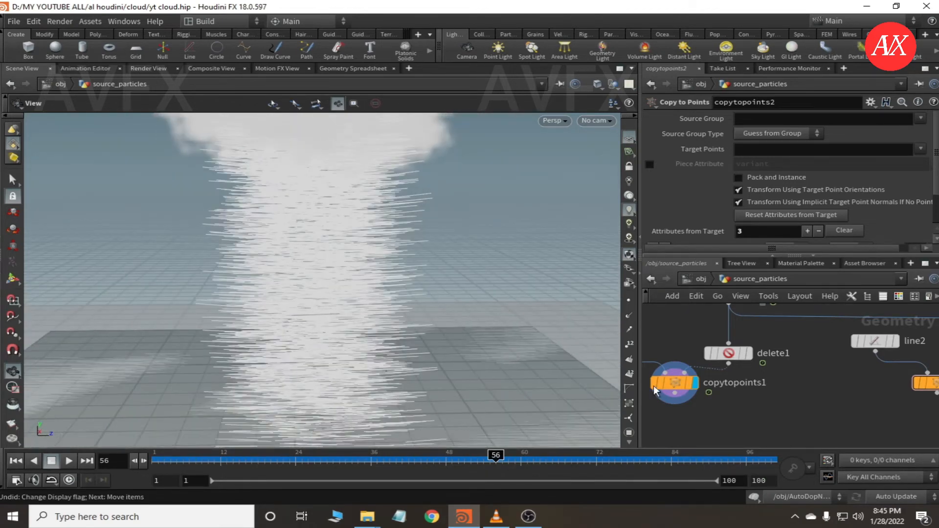
drag(403, 348, 430, 362)
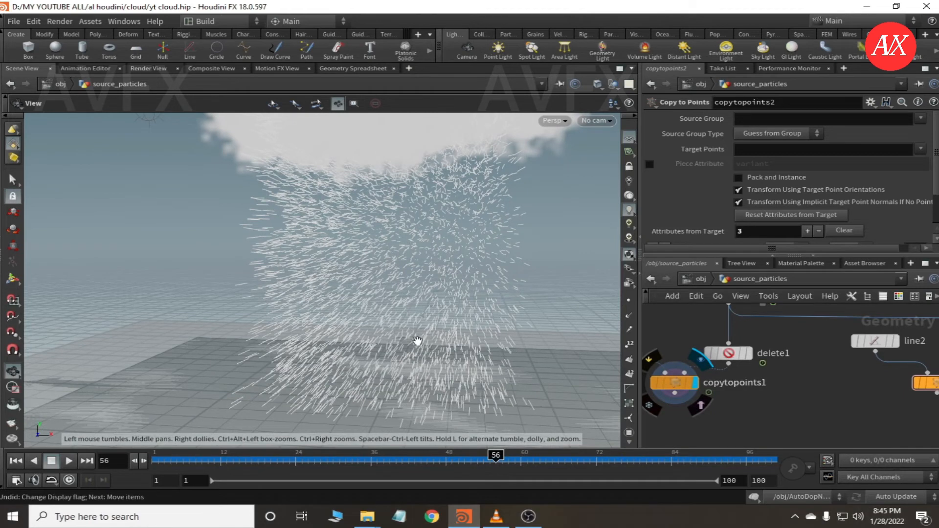
Step: Set line1's Z direction to 90 and play back the rain streaks, stopping at frame 72
middle_drag(713, 415, 777, 421)
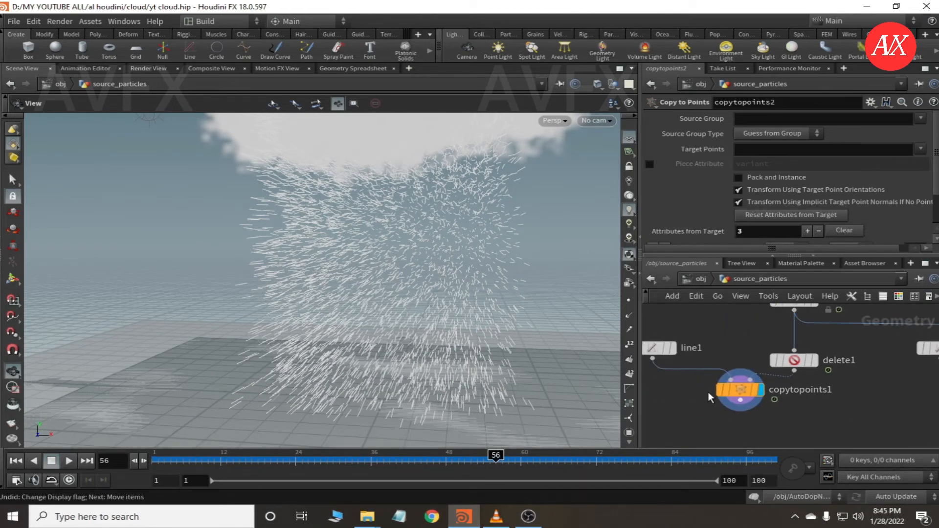
click(655, 348)
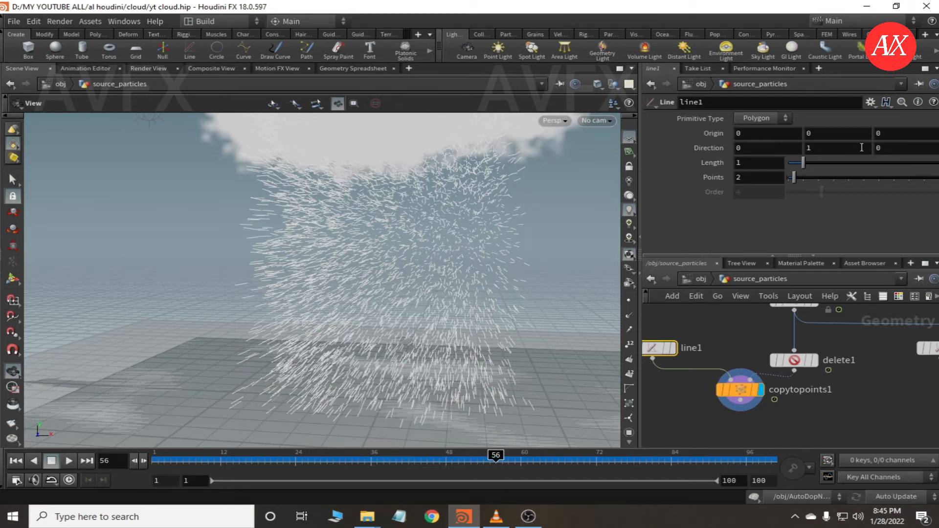
mouse_move(474, 462)
mouse_down()
mouse_move(376, 459)
mouse_move(477, 459)
mouse_up()
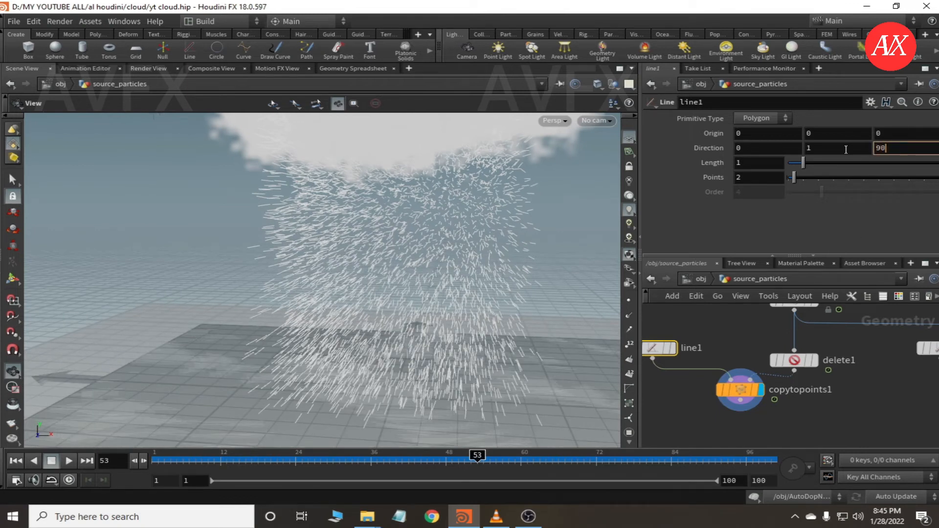
text(90)
key(Return)
drag(477, 459, 78, 464)
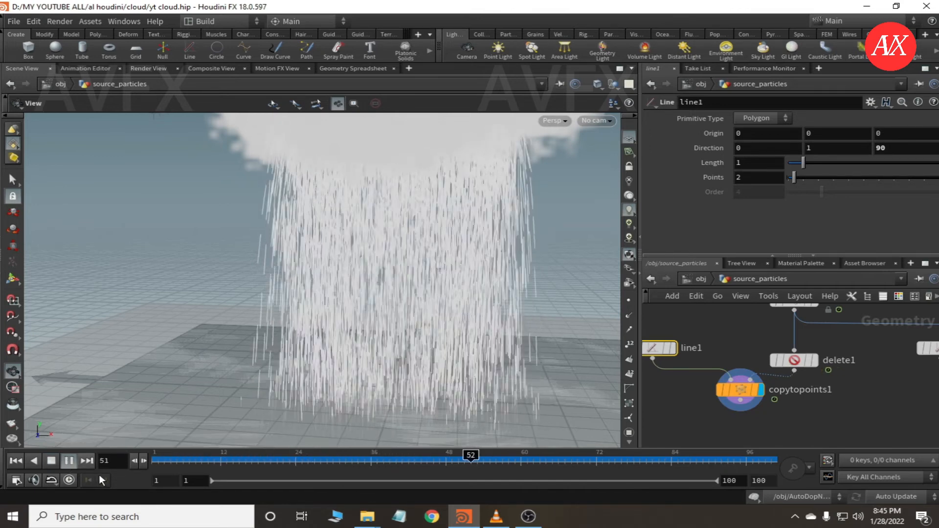
drag(408, 391, 442, 379)
drag(614, 463, 597, 461)
Step: Display copytopoints2, set line2's Z direction to 45, and check the splash lines at frame 66
middle_drag(891, 399, 756, 391)
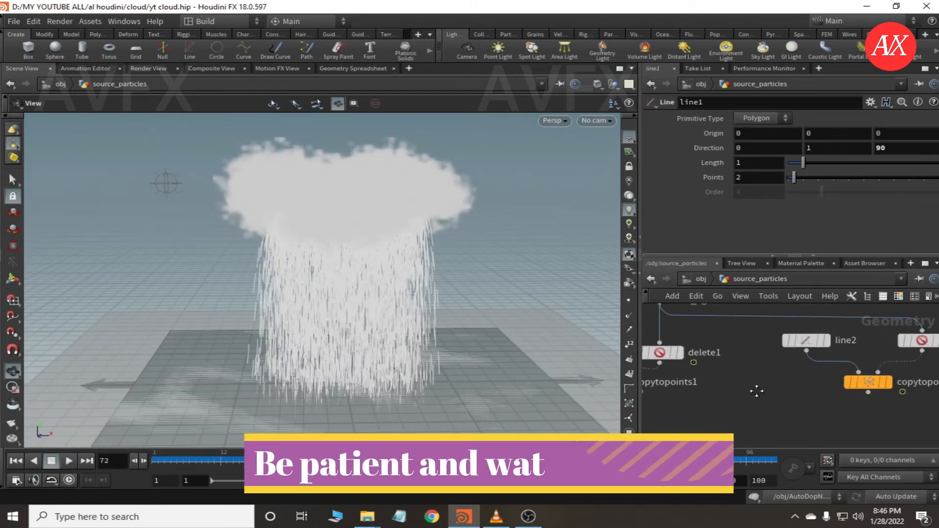
middle_drag(852, 411, 773, 409)
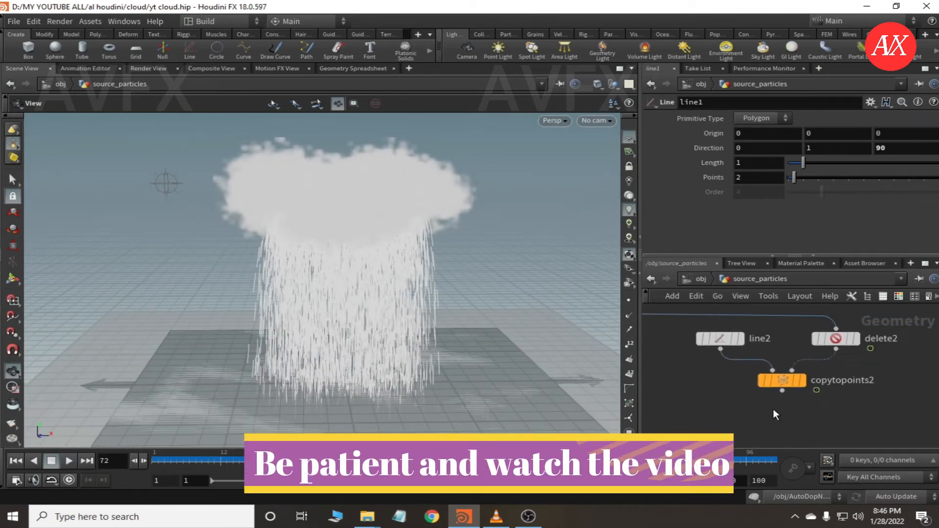
click(803, 379)
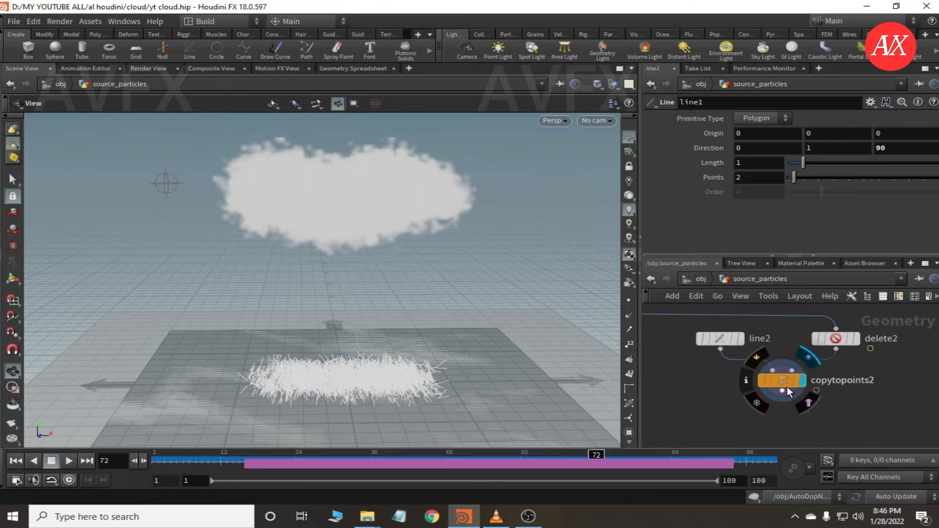
click(718, 338)
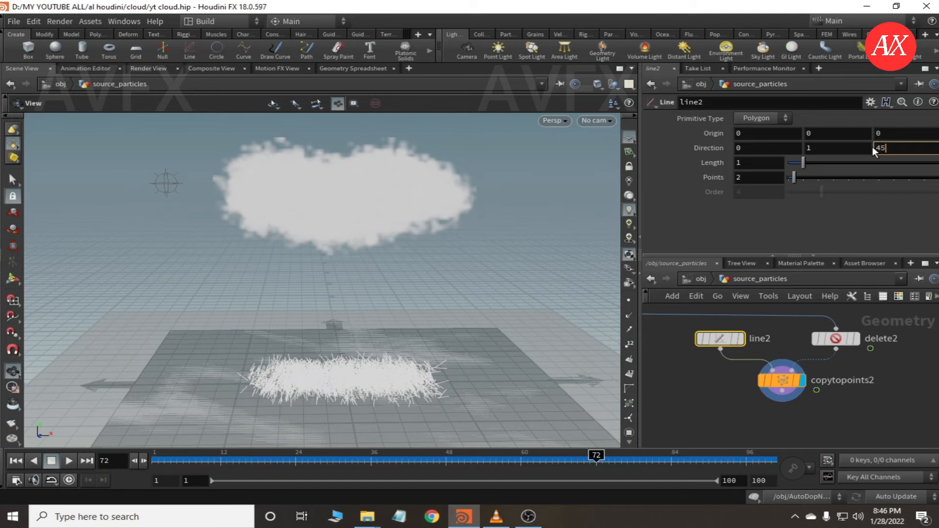
key(Return)
mouse_move(544, 465)
mouse_down()
mouse_move(477, 464)
mouse_move(679, 469)
mouse_move(272, 471)
mouse_move(495, 479)
mouse_move(402, 479)
mouse_move(521, 477)
mouse_move(480, 460)
mouse_move(559, 462)
mouse_up()
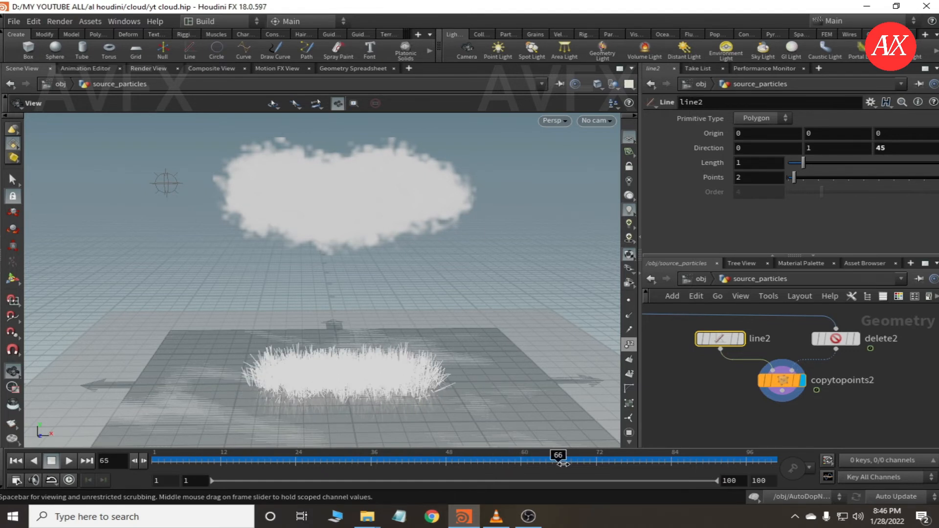
Step: Add a Merge node below copytopoints1 and copytopoints2
middle_drag(728, 413, 842, 390)
scroll(762, 401, down, 3)
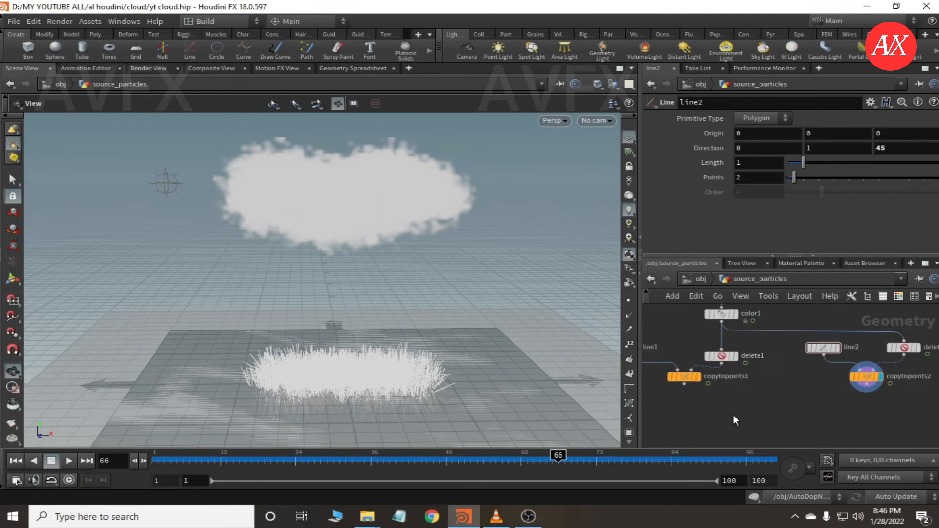
key(Tab)
text(mer)
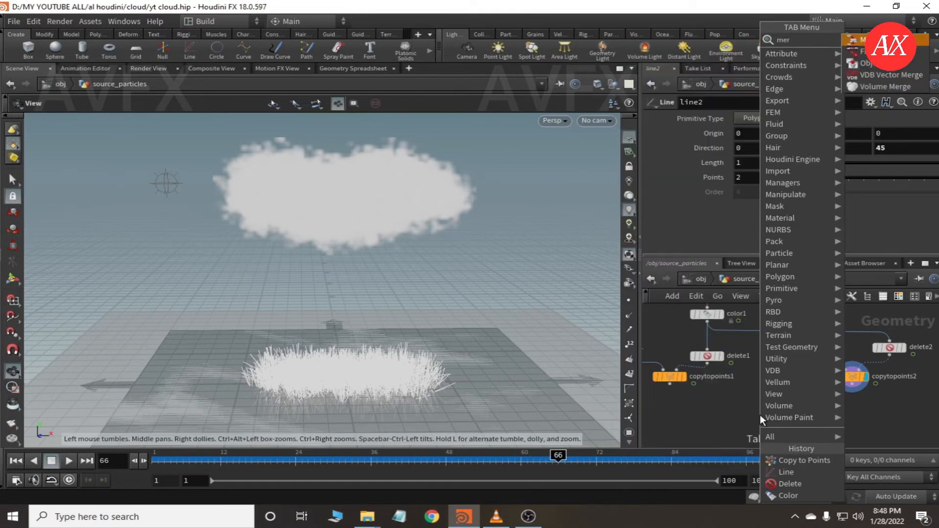
click(921, 38)
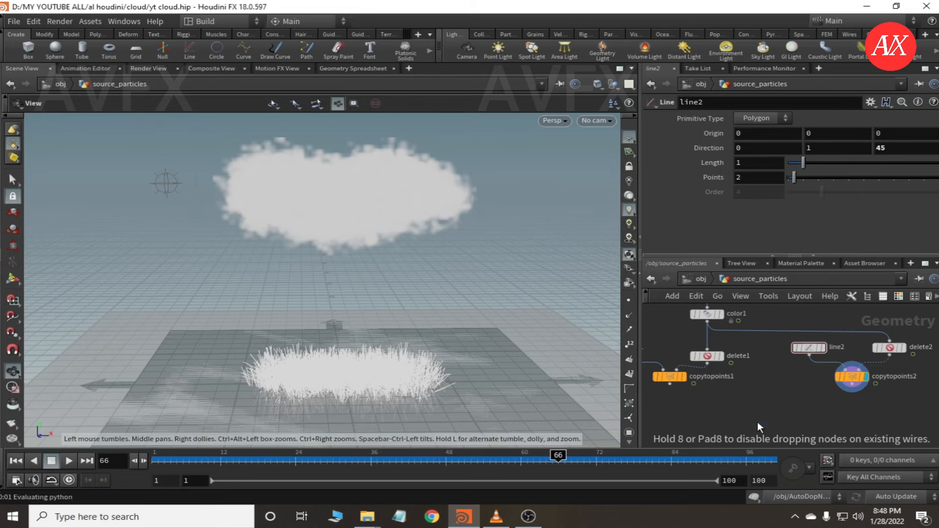
click(757, 422)
scroll(854, 422, down, 1)
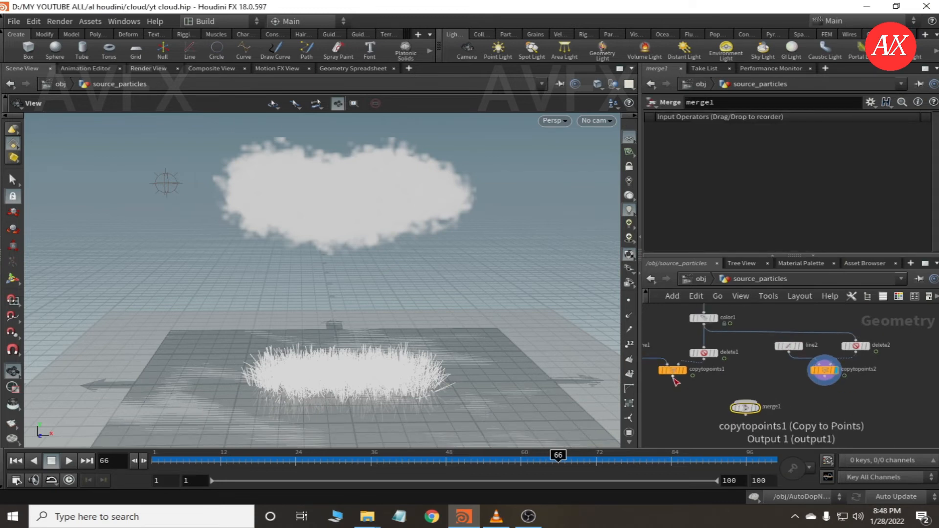
Step: Connect copytopoints1 and copytopoints2 to merge1 and display the merged result
click(693, 375)
click(742, 412)
click(844, 376)
click(753, 404)
click(756, 407)
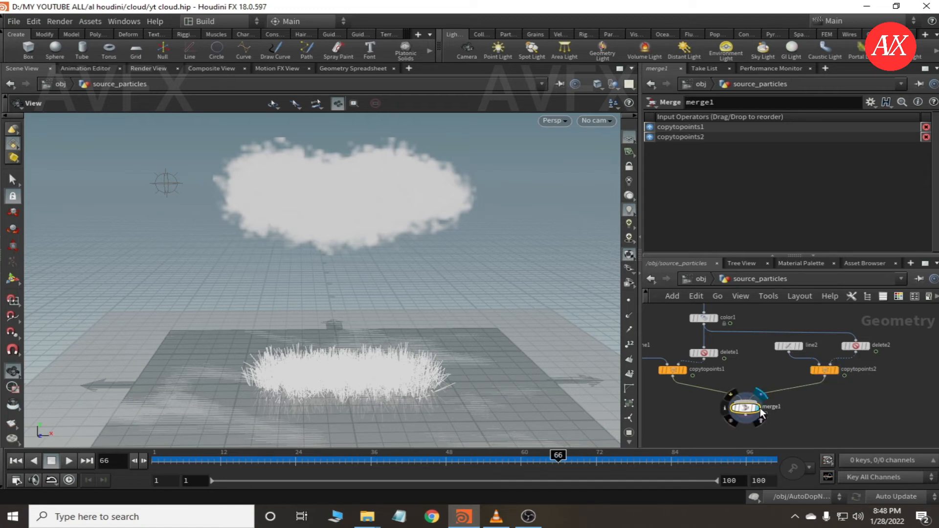
Step: Go to frame 45 and set line1's length to 0.1 to shorten the rain streaks
drag(446, 455, 426, 462)
middle_drag(840, 404, 890, 406)
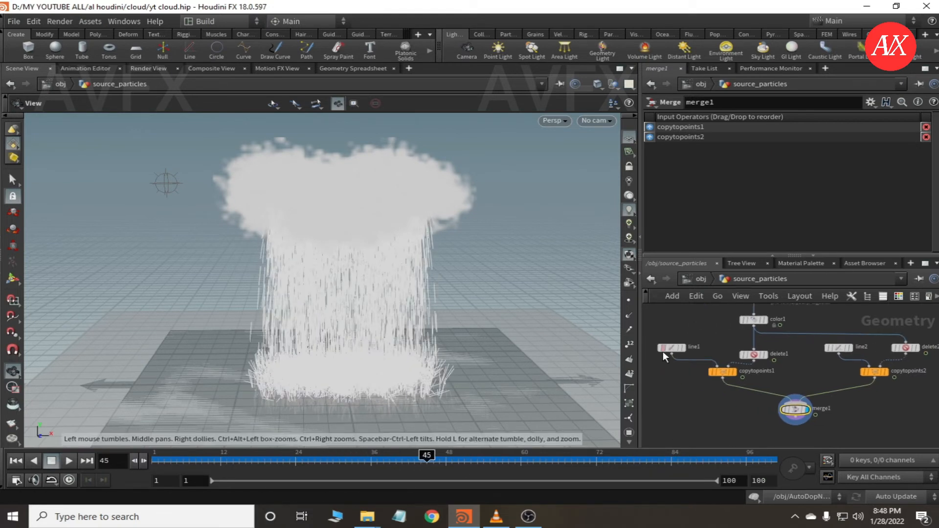
click(674, 350)
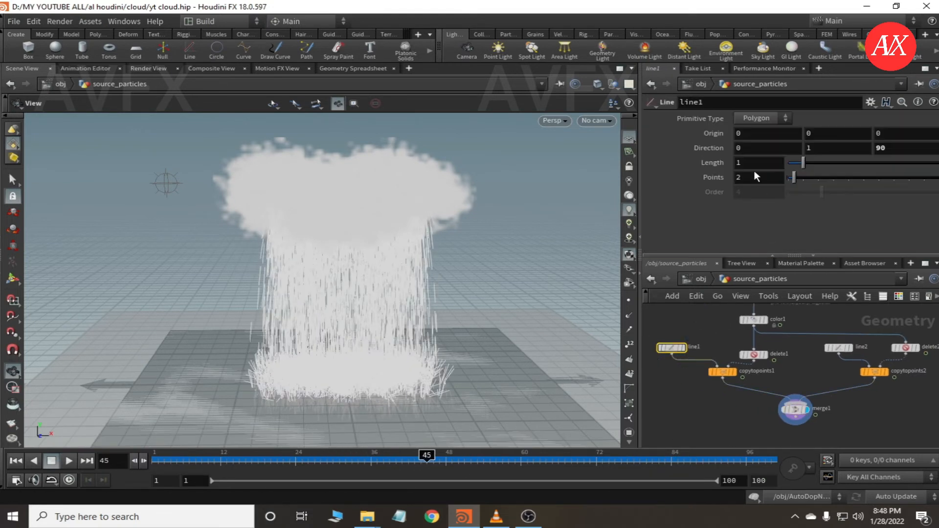
text(0.1)
key(Return)
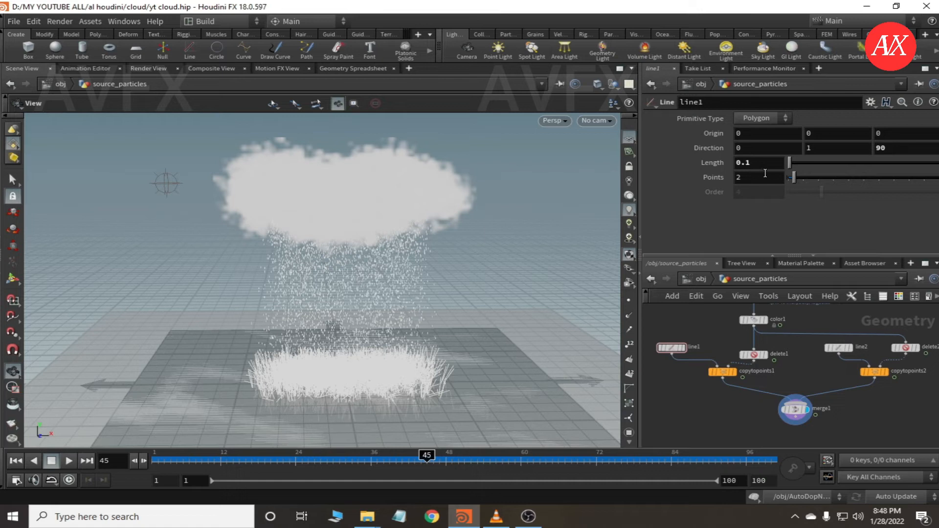
click(715, 218)
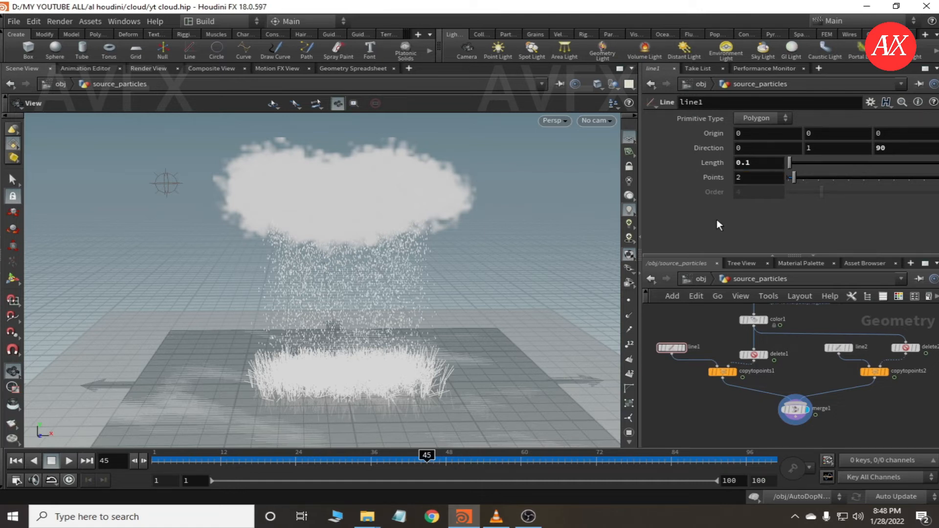
Step: Set line2's length to 0.1 to shorten the splash lines
click(839, 348)
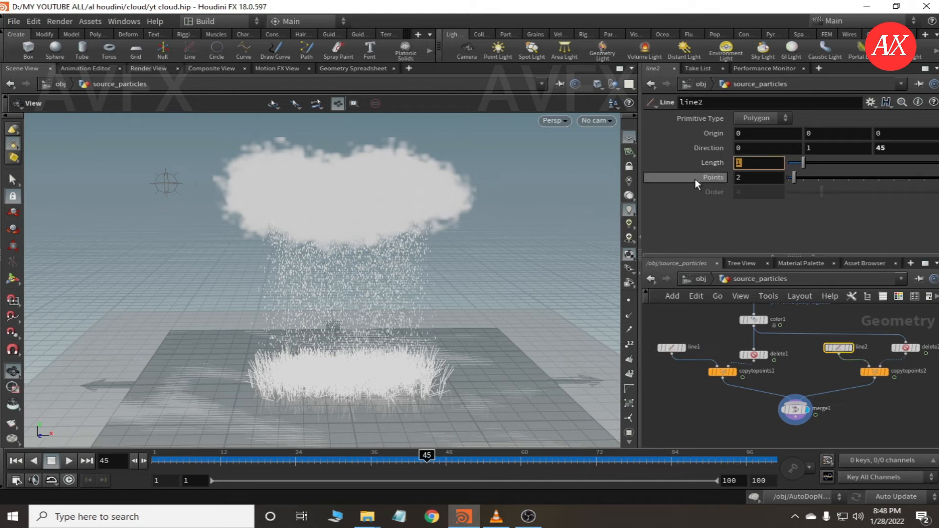
text(0.1)
key(Return)
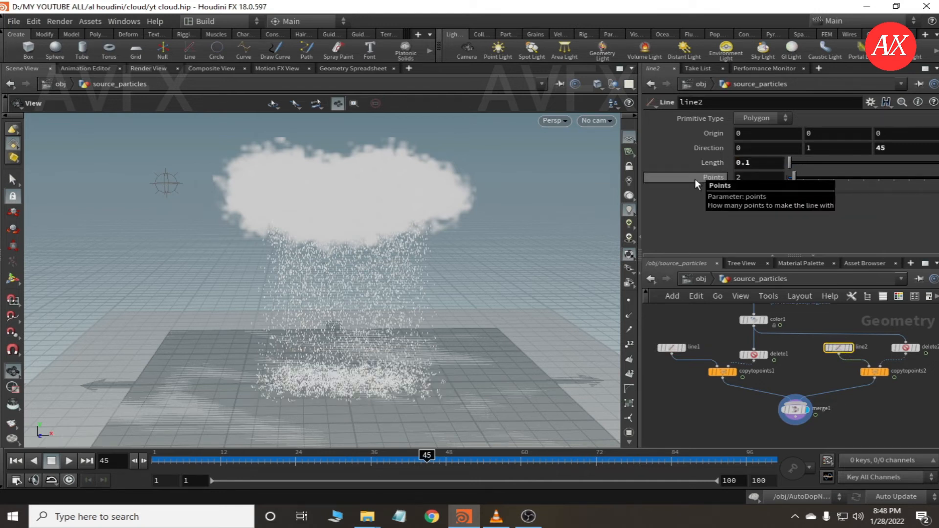
Step: Scrub through the animation up close and examine the shortened rain and splash lines, ending at frame 54
drag(427, 456, 445, 474)
scroll(354, 403, up, 3)
drag(354, 403, 373, 254)
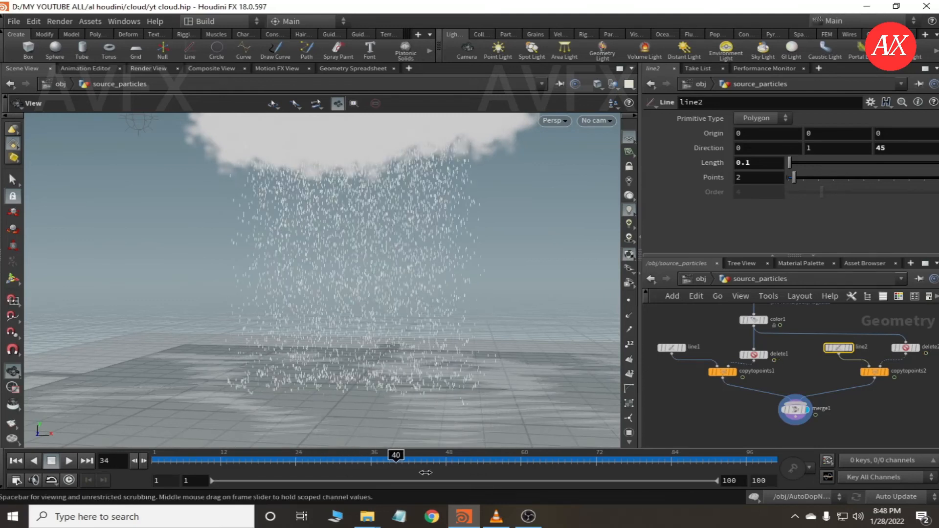
click(226, 462)
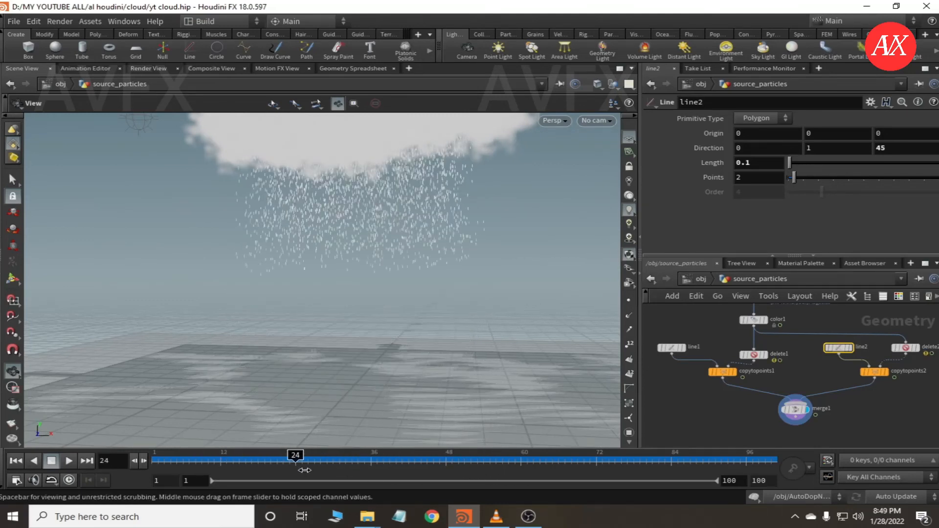
drag(362, 481, 489, 492)
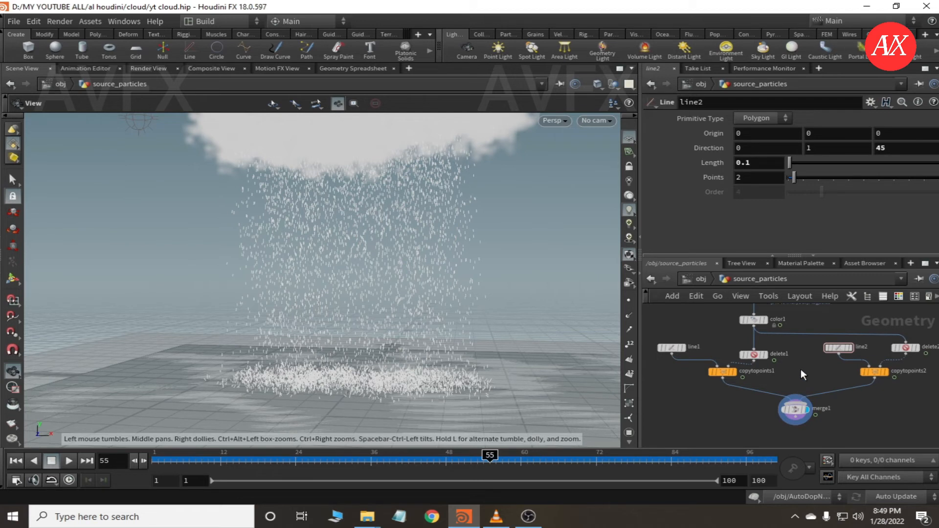
middle_drag(817, 371, 792, 364)
drag(455, 461, 483, 461)
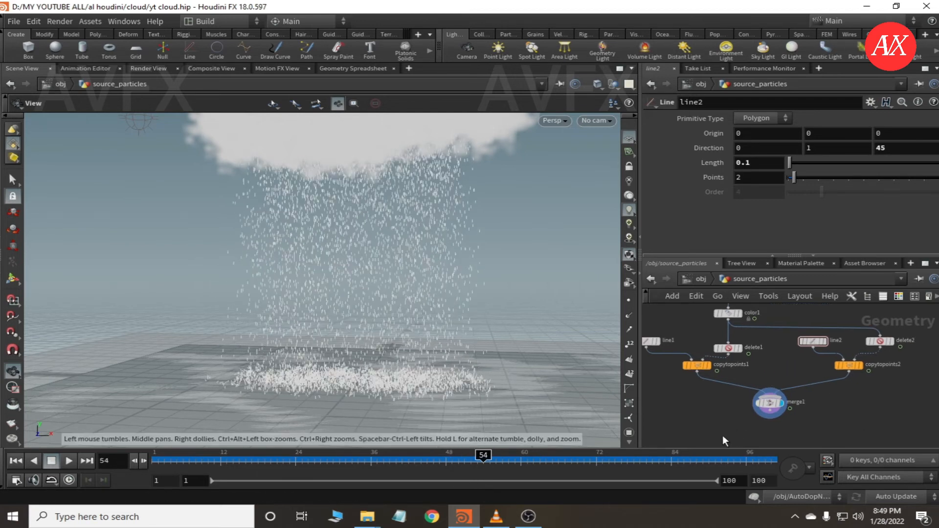
Step: Return to the object level and enable pointlight1
click(707, 278)
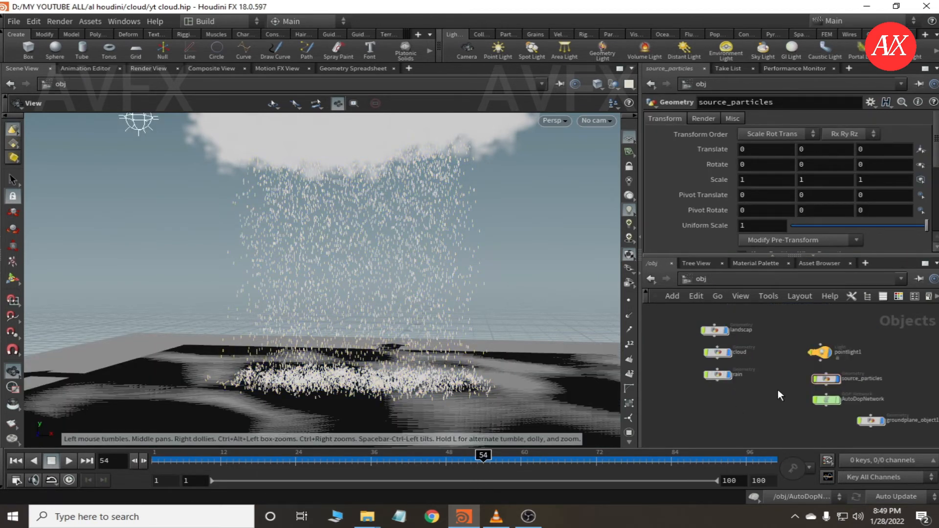
scroll(414, 353, down, 3)
drag(376, 381, 401, 399)
click(819, 352)
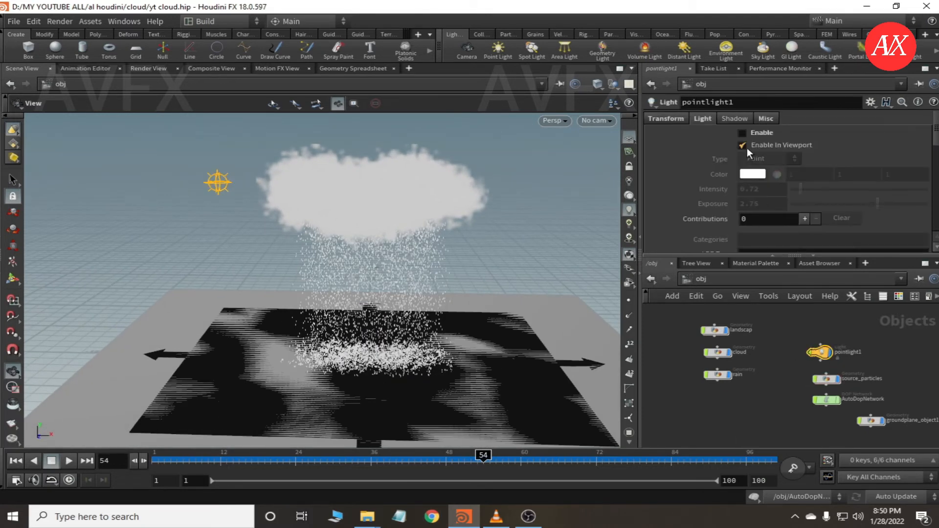
click(740, 133)
Step: Play the lit rain and splash animation from its start and stop it at frame 68
mouse_move(400, 384)
mouse_down()
mouse_move(406, 371)
mouse_move(390, 388)
mouse_up()
scroll(392, 388, up, 3)
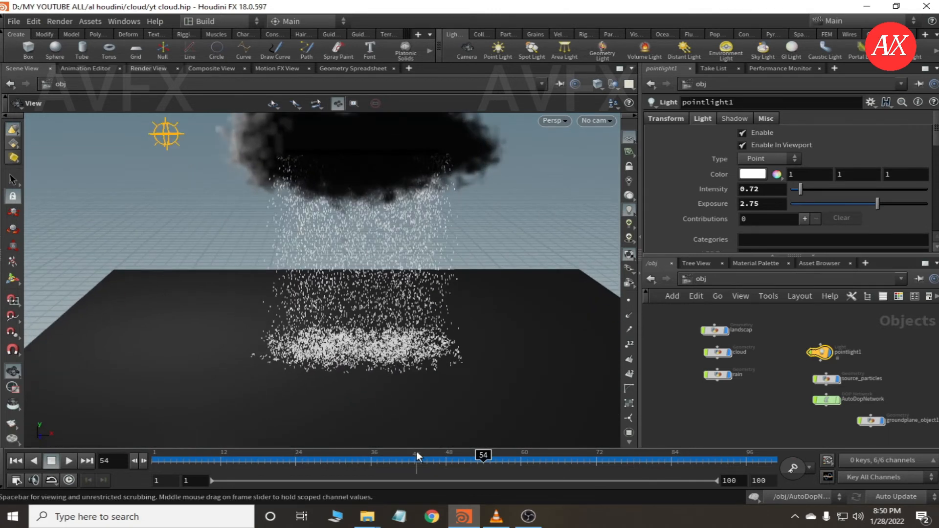
drag(416, 459, 238, 466)
click(63, 459)
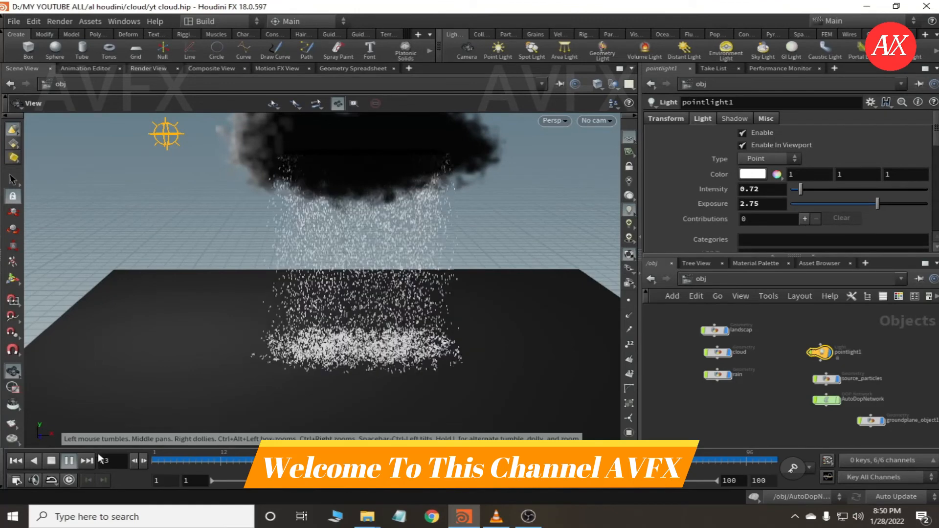
click(68, 463)
drag(406, 296, 399, 251)
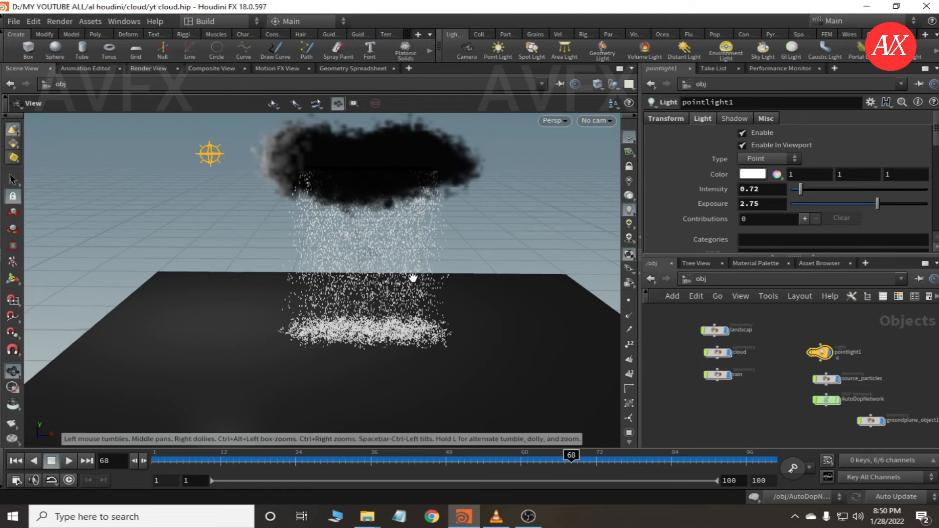
Step: Examine the lit cloud and rain from several angles, then replay the animation from frame 1
click(760, 396)
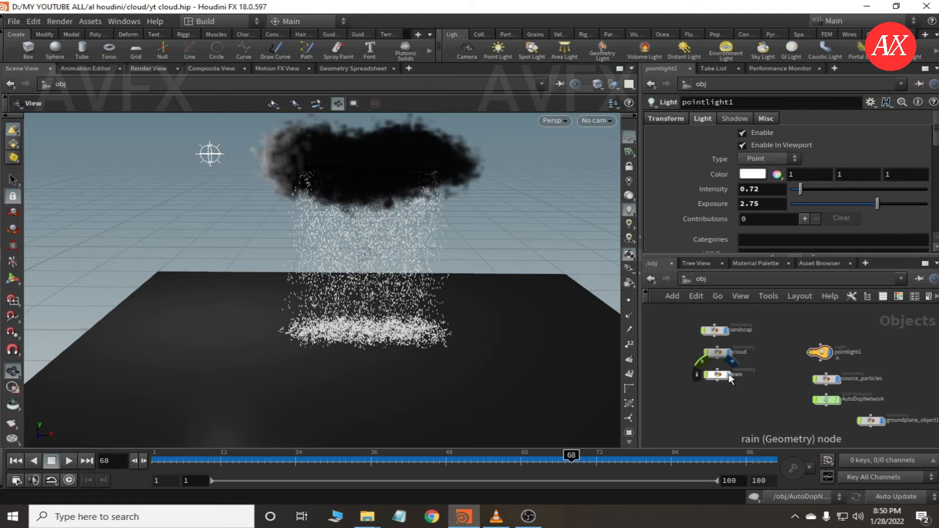
drag(398, 178, 409, 214)
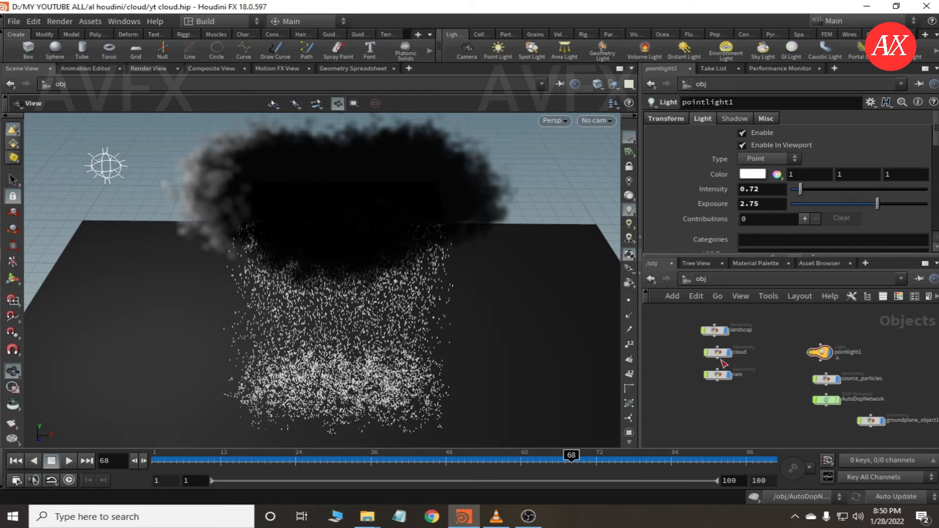
drag(399, 337, 387, 279)
right_drag(394, 297, 394, 328)
drag(383, 356, 393, 372)
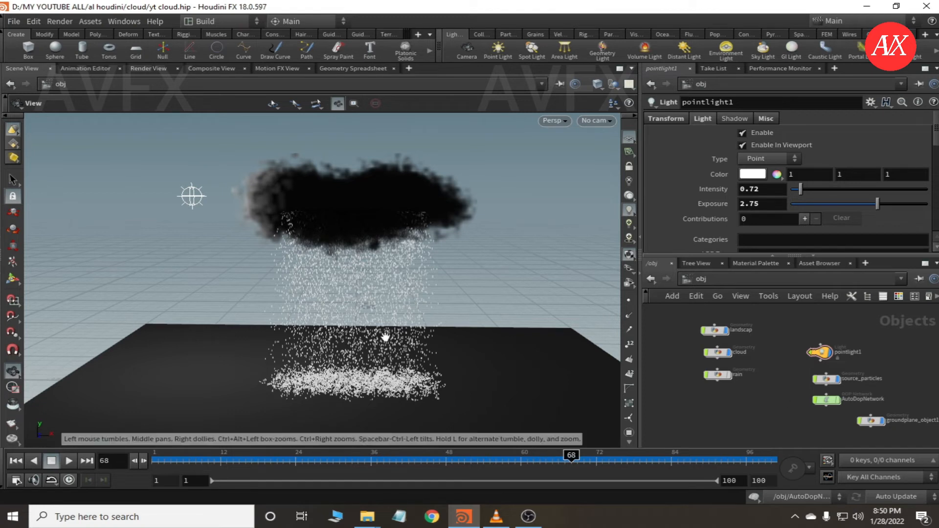
drag(372, 458, 110, 452)
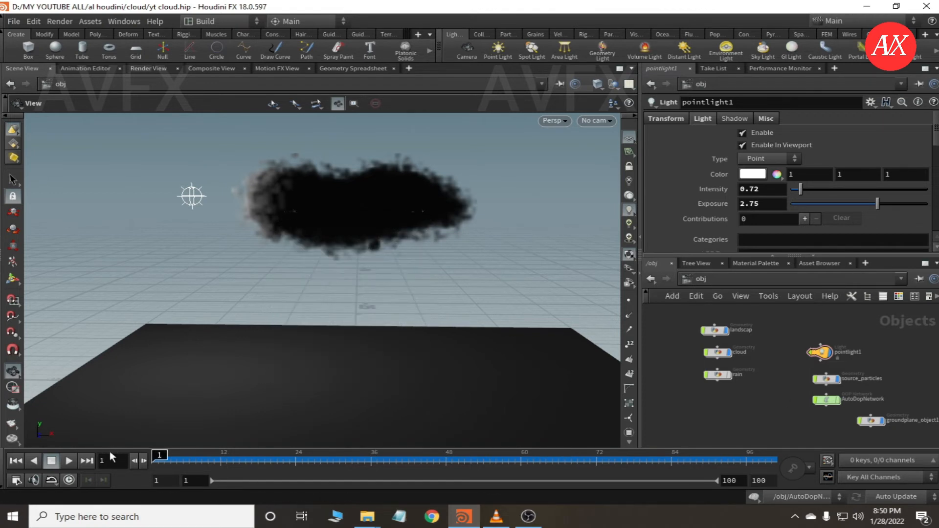
click(70, 460)
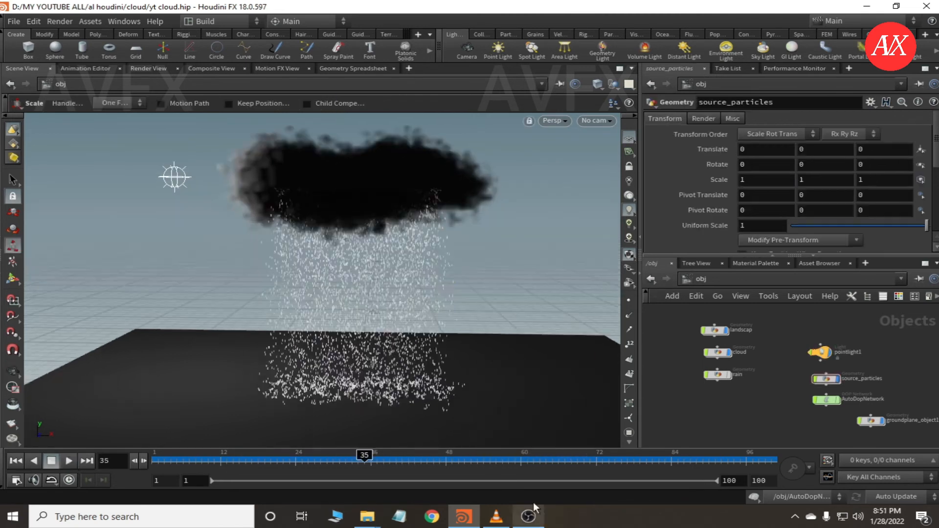
key(Escape)
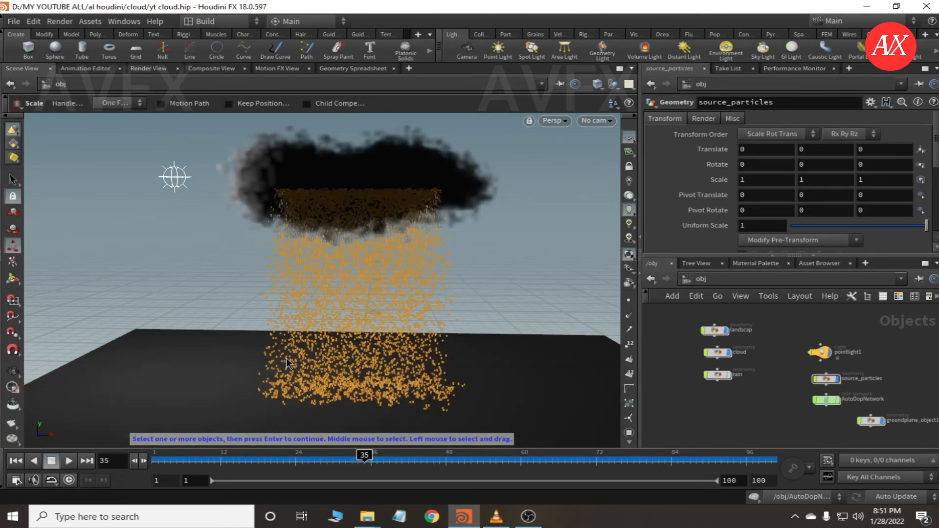
Step: Stretch the source_particles object along Z to a scale of about 1.41 so the rain covers a wider area
drag(324, 373, 478, 383)
key(e)
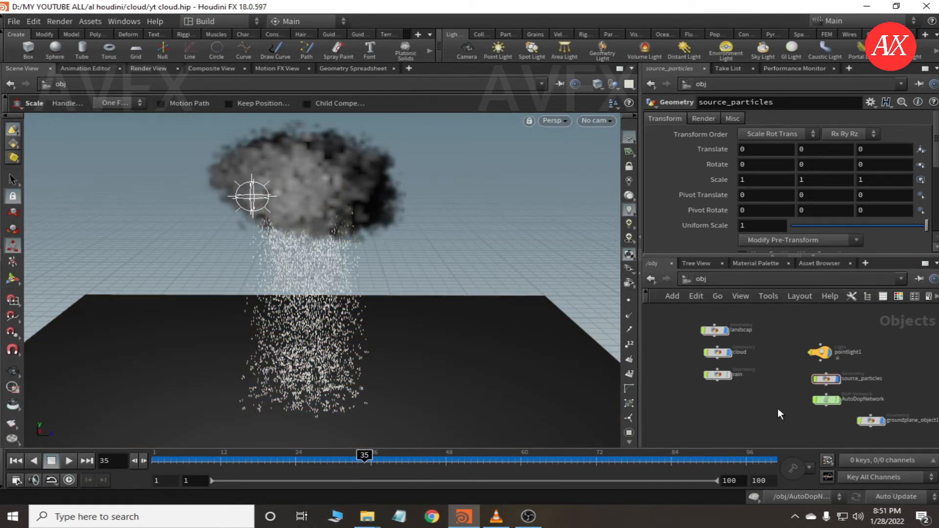
click(827, 379)
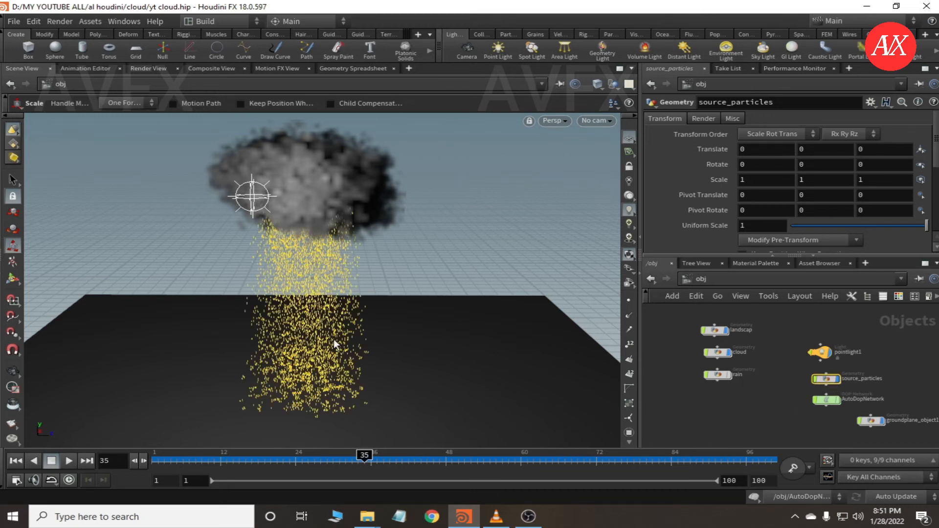
key(r)
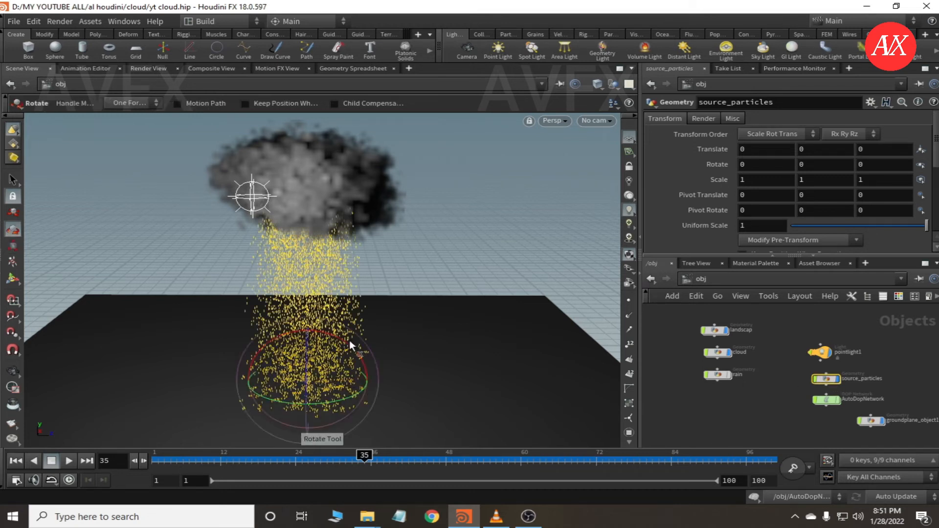
key(e)
drag(366, 377, 388, 381)
click(681, 409)
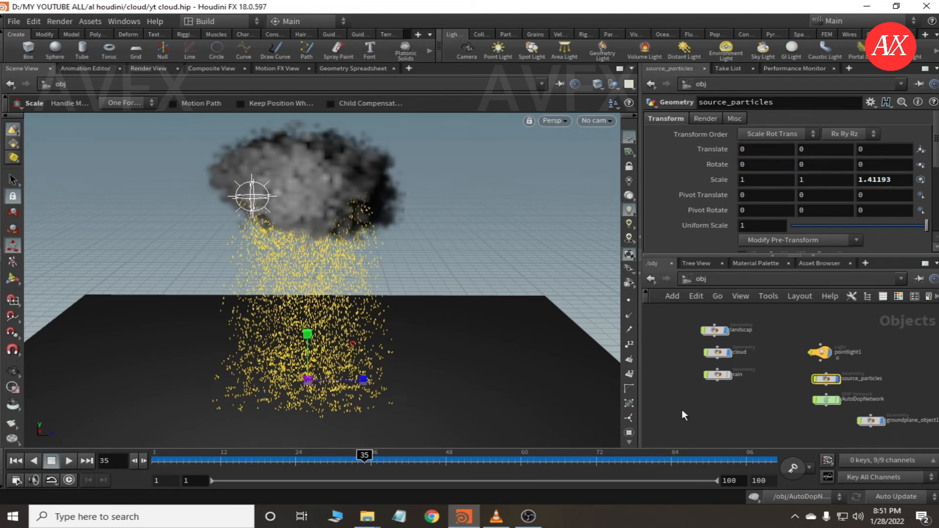
Step: Stretch the cloud object along Z to a scale of about 1.22 and save the scene
click(716, 354)
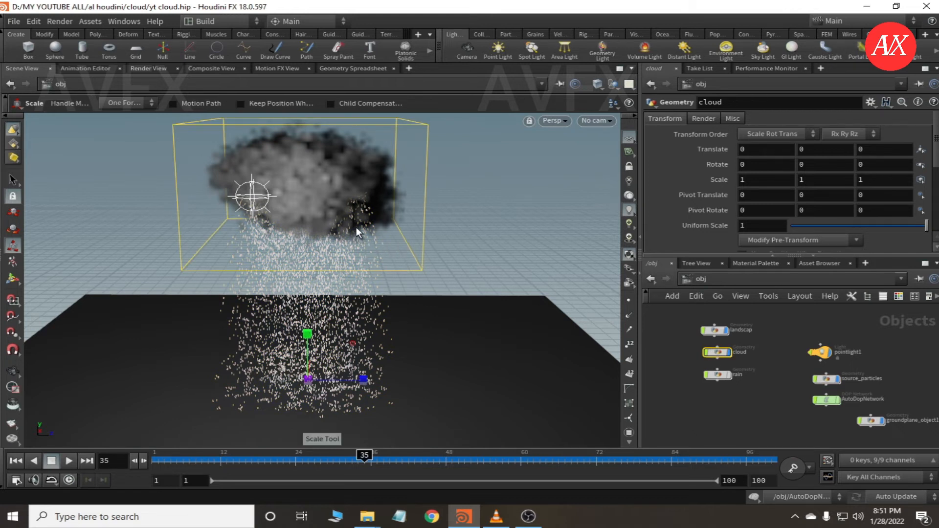
drag(364, 380, 378, 380)
alt+drag(424, 348, 284, 341)
drag(342, 336, 308, 380)
key(e)
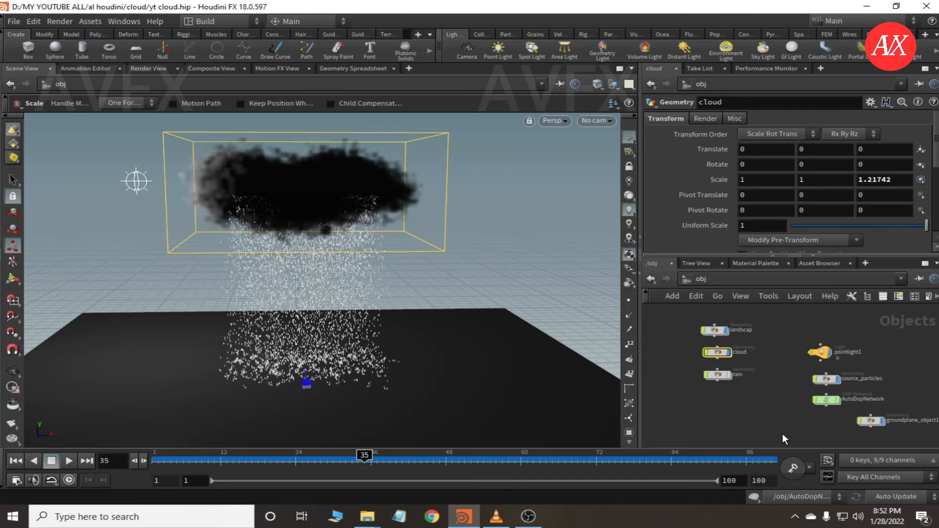
key(ctrl+s)
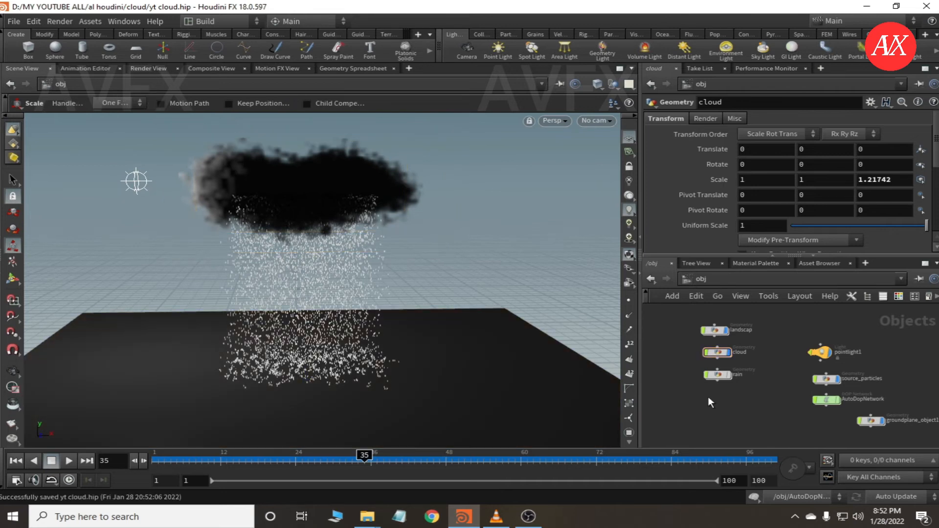
Step: Switch to File Explorer, open cadnav.com_model\Models_F1101A033 and copy the folder's path
click(367, 517)
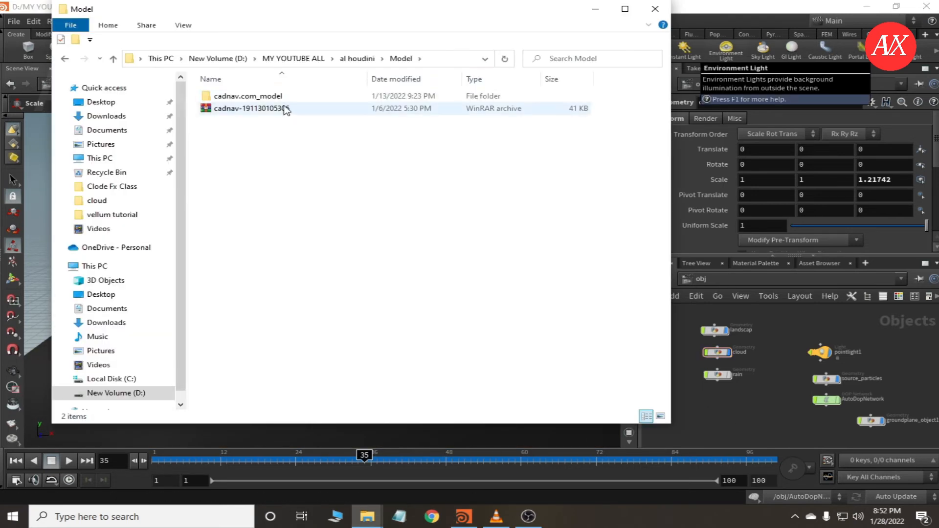
double_click(254, 95)
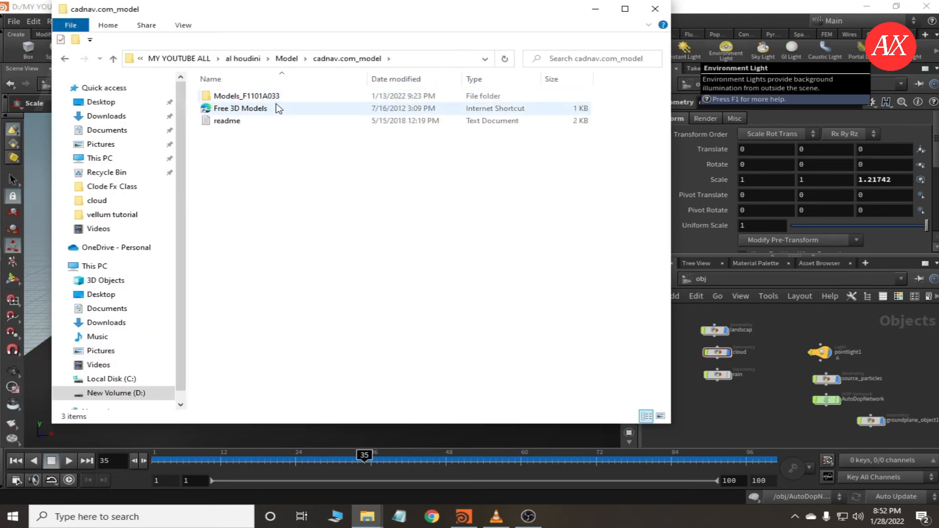
double_click(249, 96)
click(441, 58)
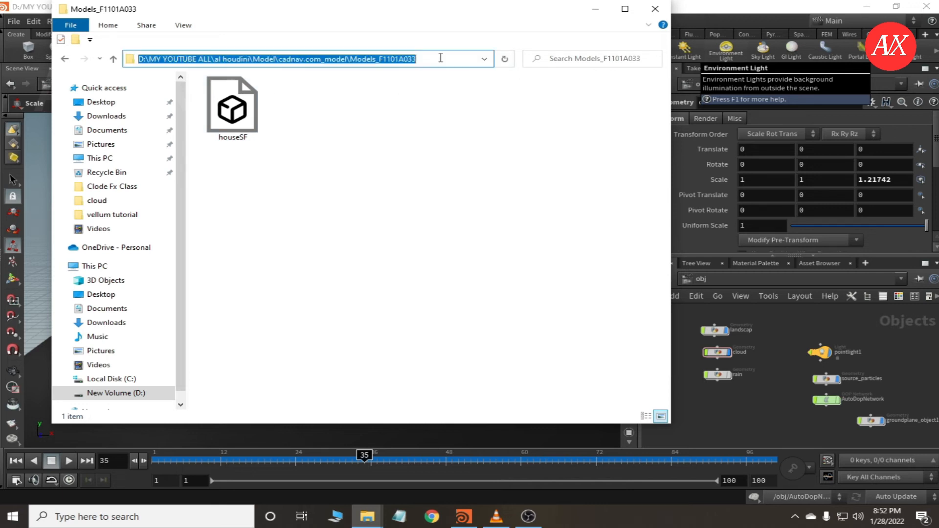
click(595, 9)
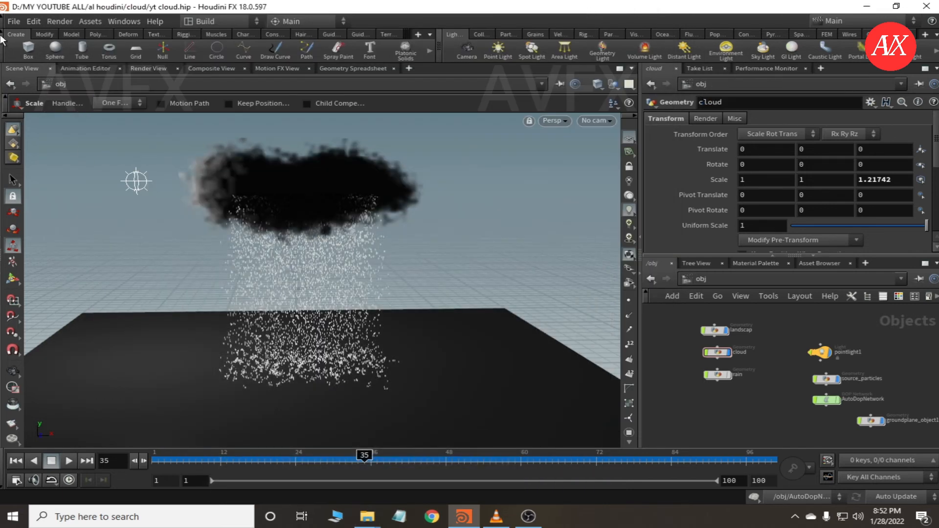
Step: In Houdini, import the geometry file houseSF.obj from the copied Models_F1101A033 folder path
click(14, 21)
mouse_move(36, 214)
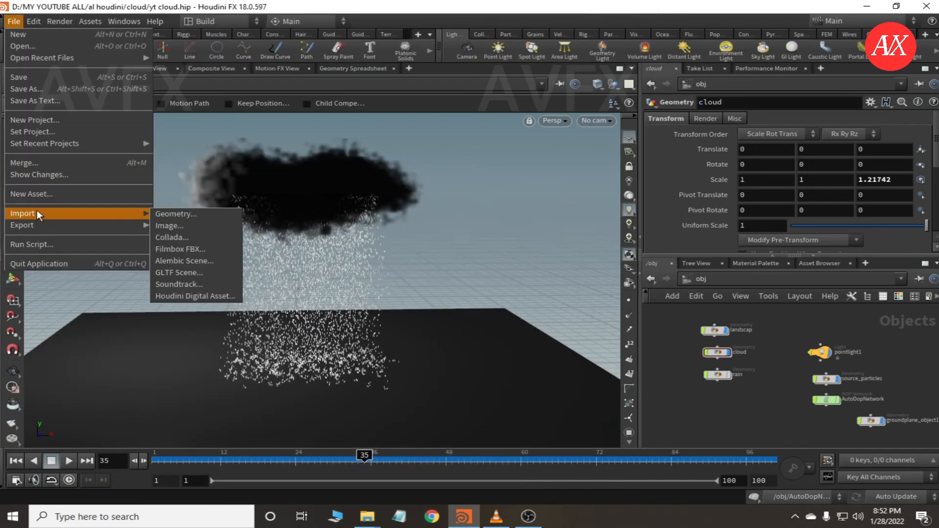
click(215, 212)
key(ctrl+v)
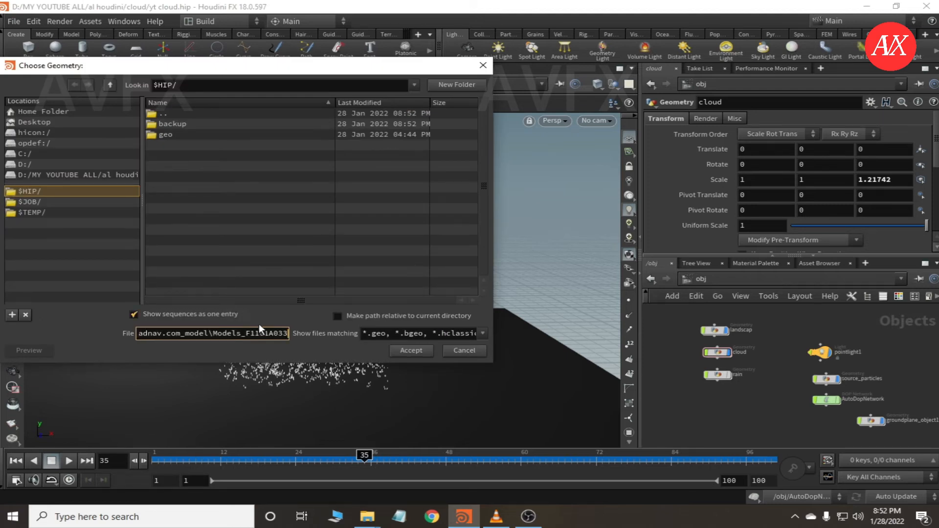
click(408, 351)
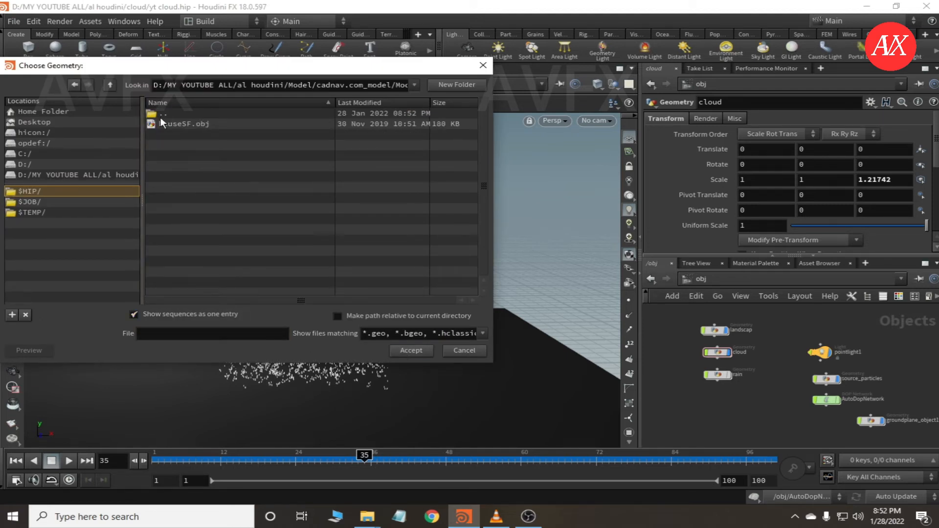
click(187, 126)
click(410, 351)
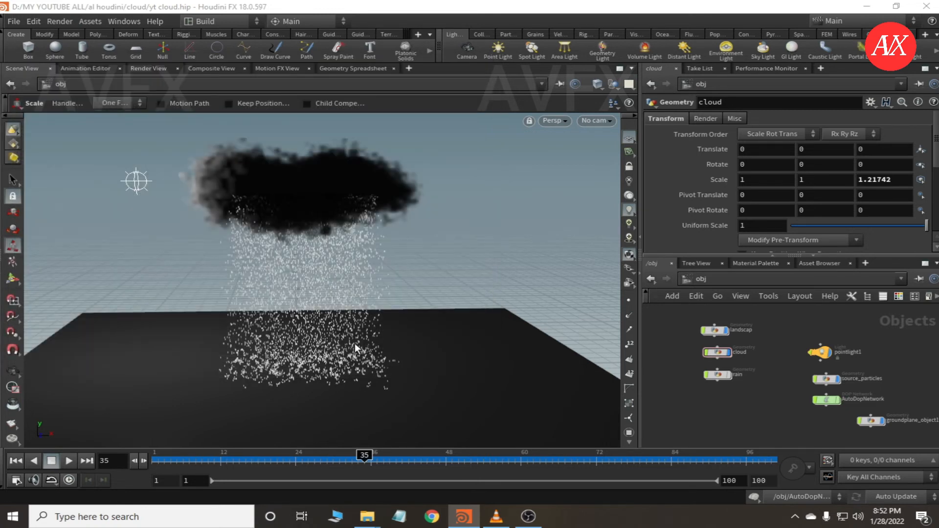
key(Return)
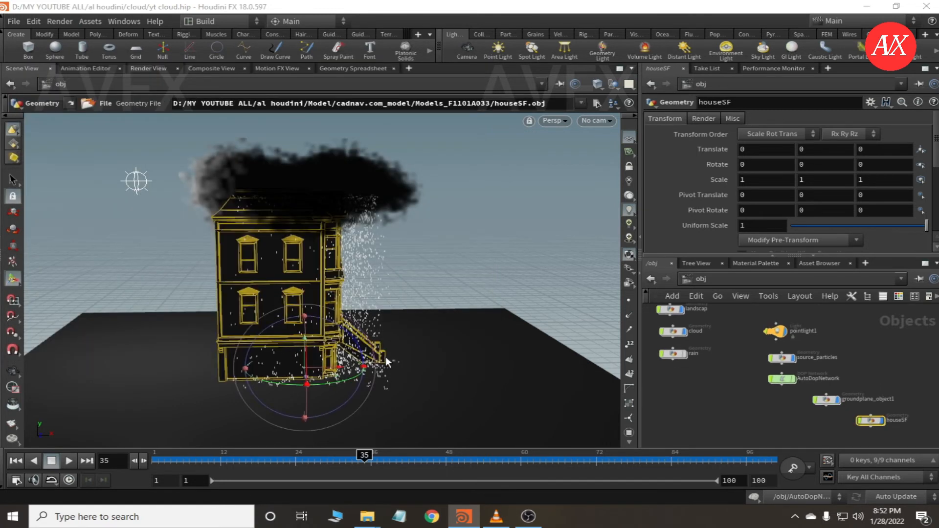
Step: Shrink the houseSF object to a uniform scale of 0.300
key(Escape)
mouse_move(385, 357)
mouse_down()
mouse_move(377, 358)
mouse_move(396, 361)
mouse_up()
key(Return)
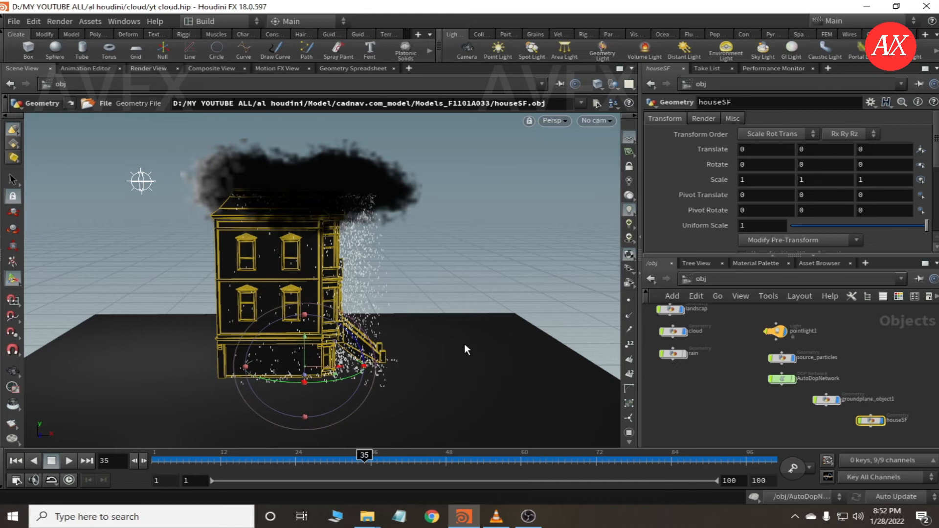
click(753, 226)
mouse_move(844, 224)
mouse_down()
mouse_move(811, 224)
mouse_move(850, 228)
mouse_move(836, 229)
mouse_up()
click(755, 226)
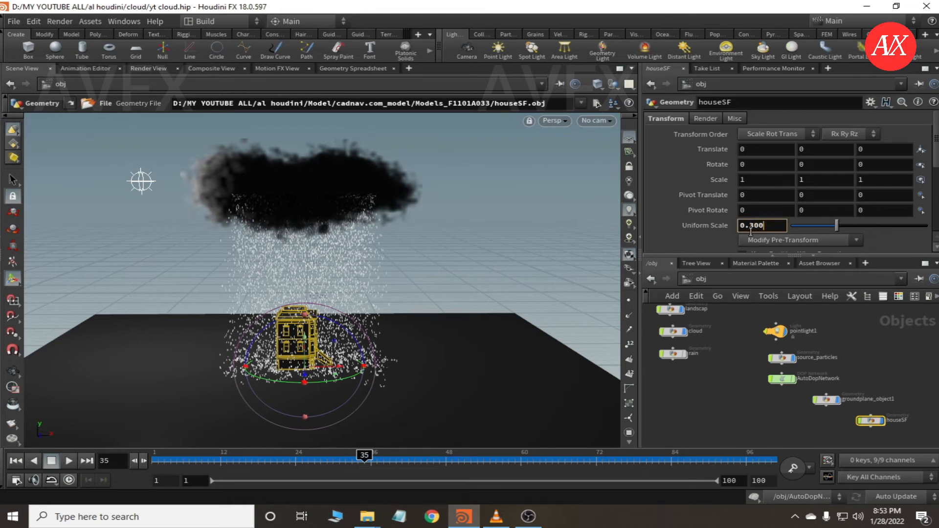
text(0.300)
key(Return)
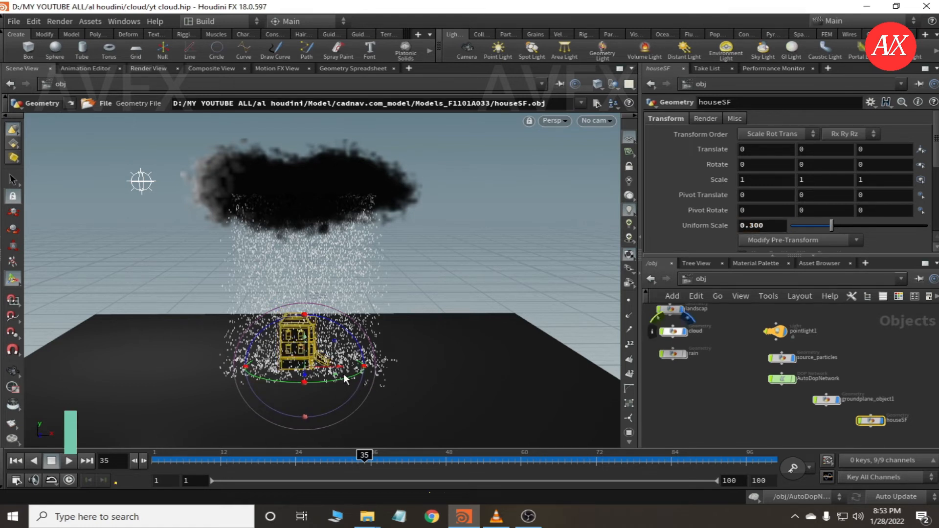
Step: Rotate the houseSF object to -90 degrees about the Y axis and deselect it
drag(352, 374, 259, 384)
drag(841, 164, 774, 185)
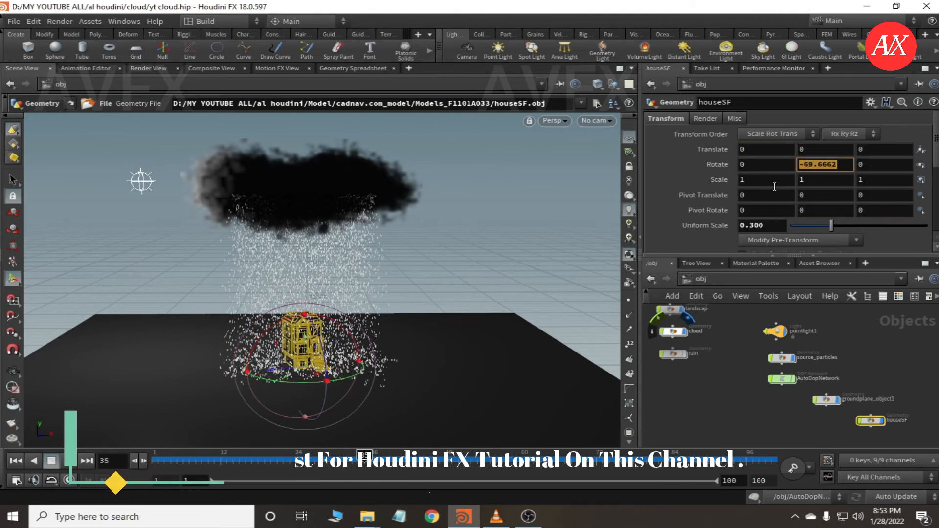
key(Return)
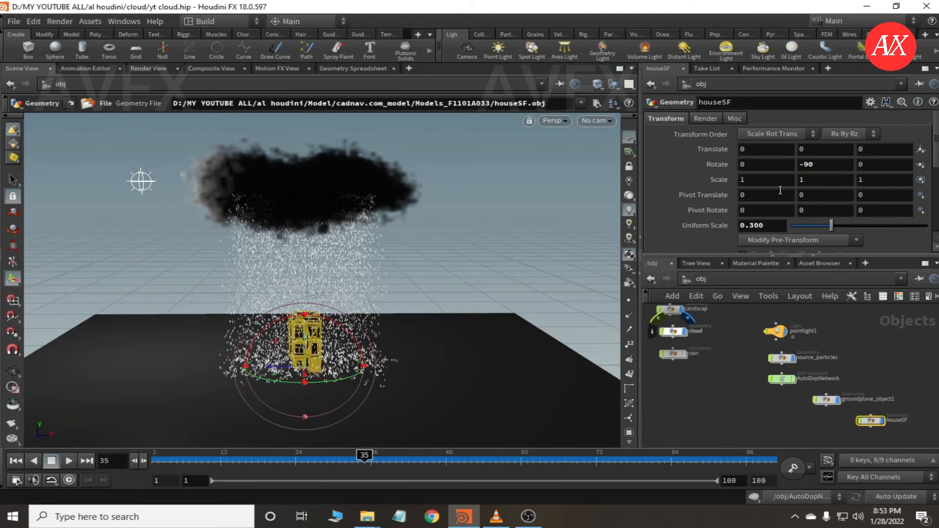
click(742, 393)
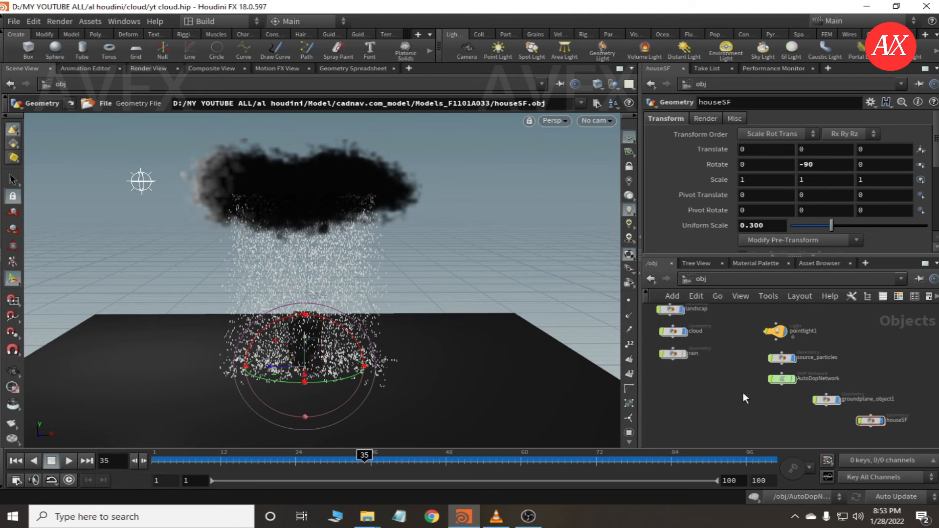
Step: Brighten pointlight1 to an intensity of 5.36 and an exposure of 4.49
scroll(313, 353, up, 3)
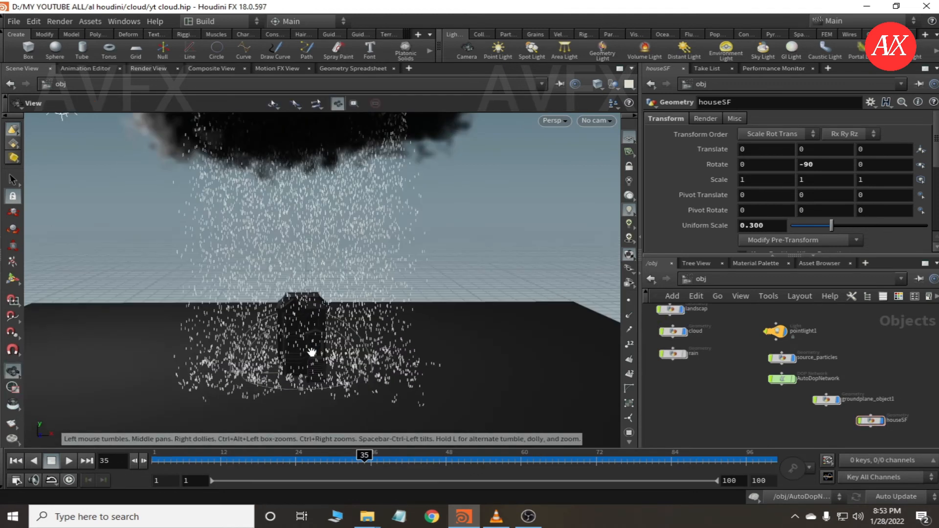
click(777, 332)
scroll(313, 293, down, 5)
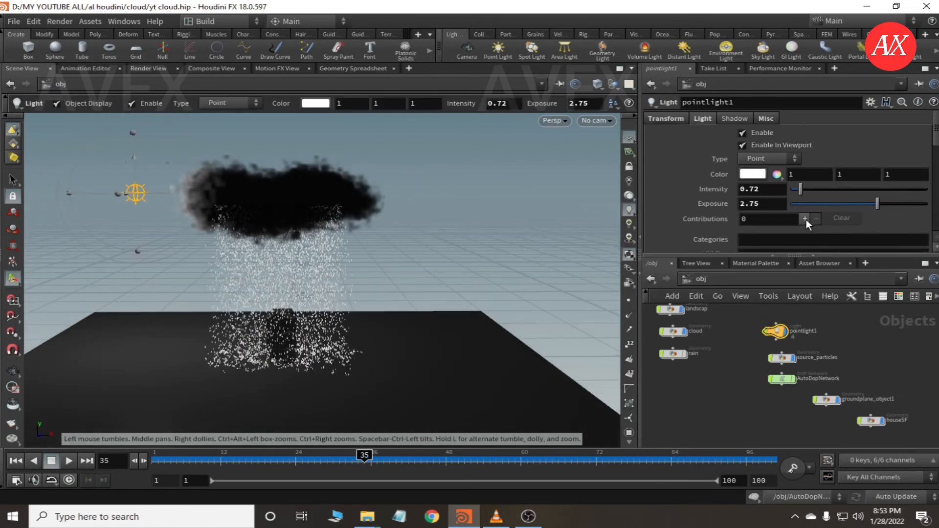
drag(800, 191, 889, 204)
key(Escape)
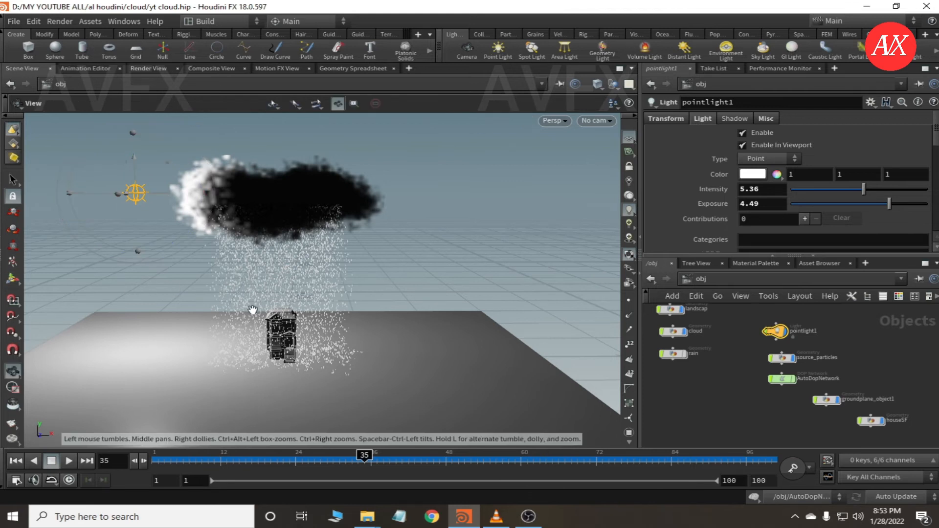
scroll(252, 309, up, 3)
key(Return)
scroll(312, 259, down, 3)
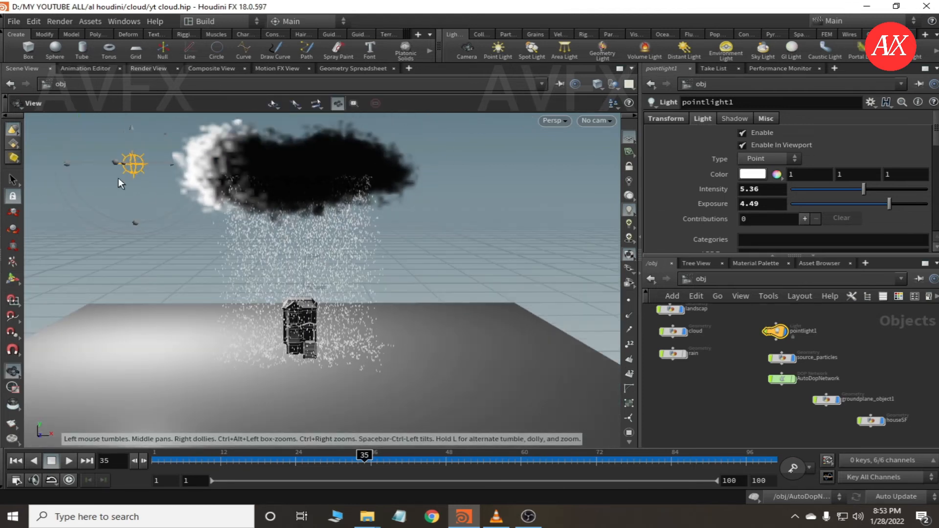
Step: Raise pointlight1 vertically, moving it higher beside the cloud
drag(133, 127, 135, 84)
key(Escape)
drag(177, 187, 170, 177)
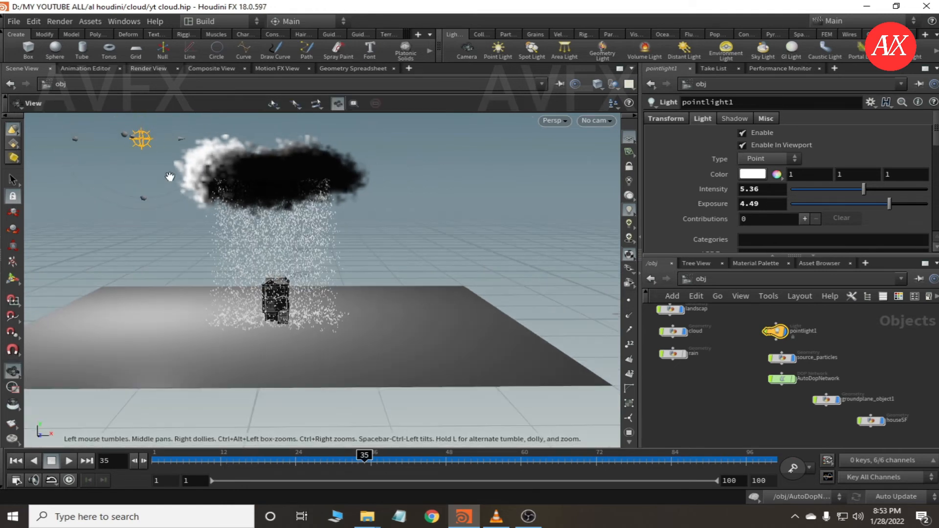
scroll(168, 177, down, 2)
key(t)
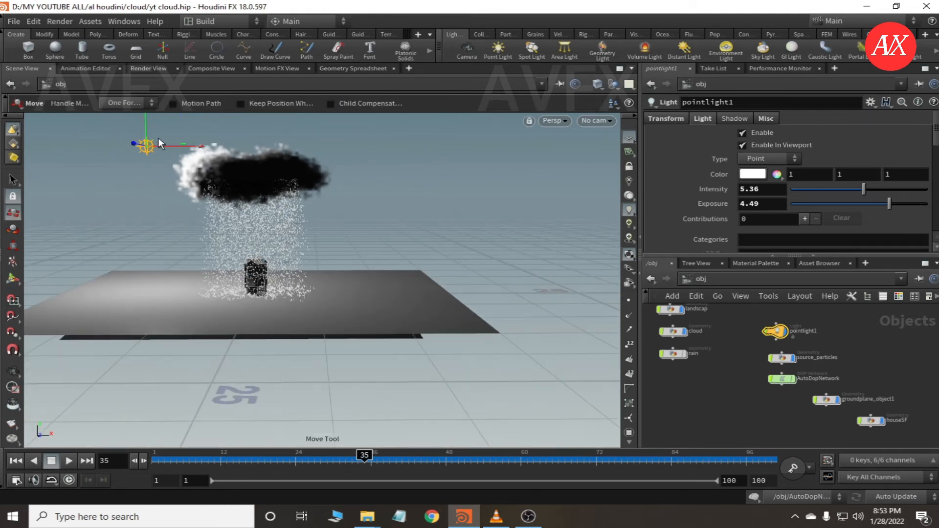
key(Escape)
drag(207, 229, 191, 223)
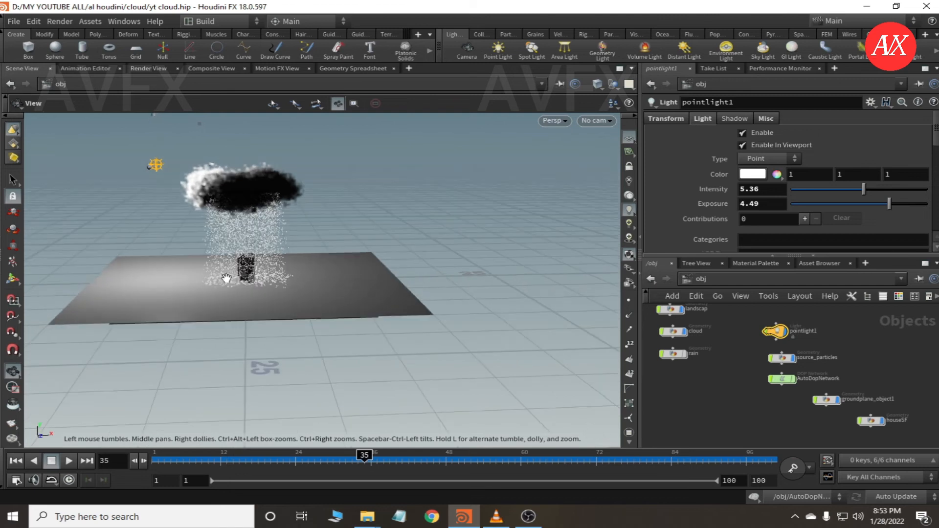
key(t)
drag(154, 113, 149, 89)
key(Escape)
Step: Examine the lit house and the rain streaks around it up close from the side
scroll(249, 319, up, 5)
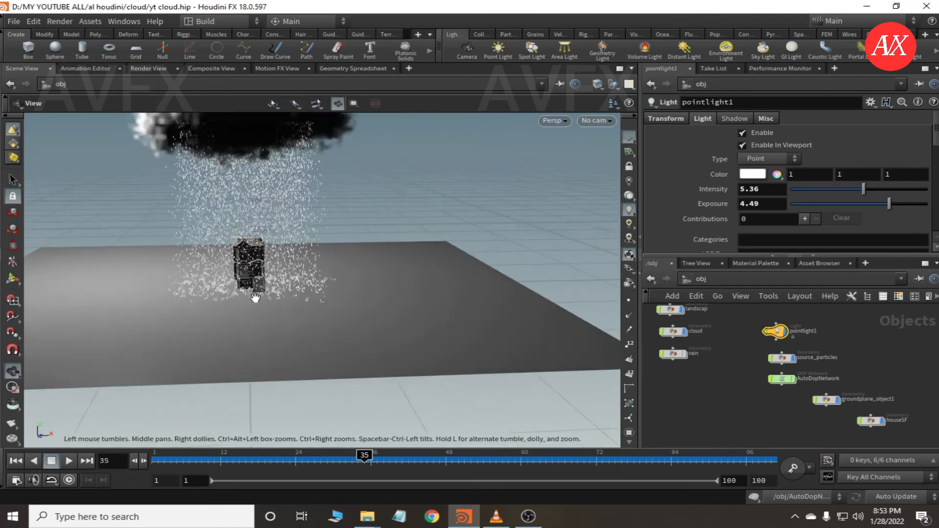
drag(249, 319, 342, 354)
middle_drag(123, 329, 300, 377)
scroll(284, 359, up, 5)
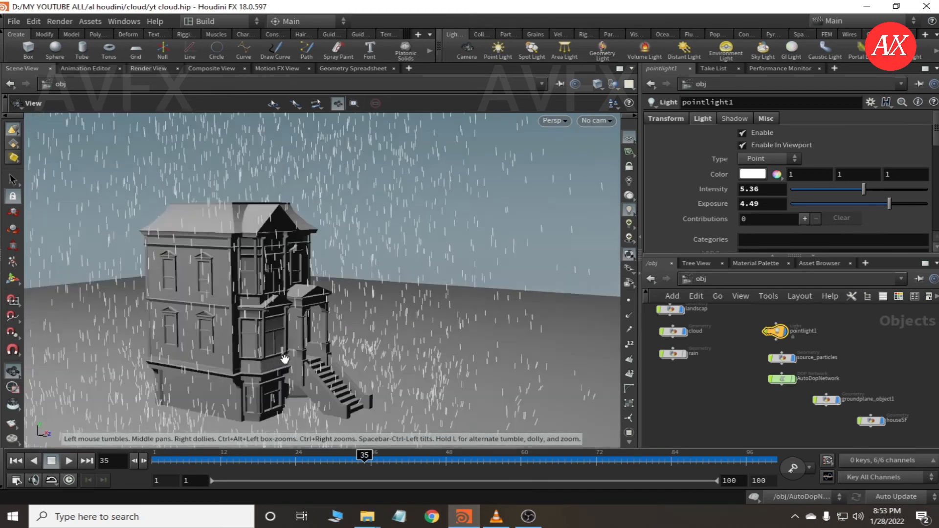
key(t)
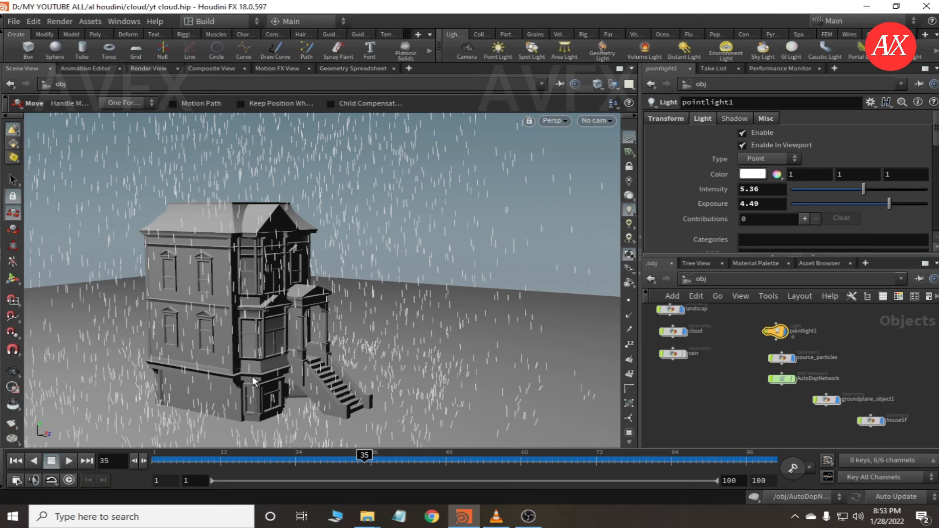
alt+scroll(254, 377, down, 2)
mouse_move(363, 460)
mouse_down()
mouse_move(245, 460)
mouse_move(363, 460)
mouse_up()
key(space)
scroll(238, 363, up, 5)
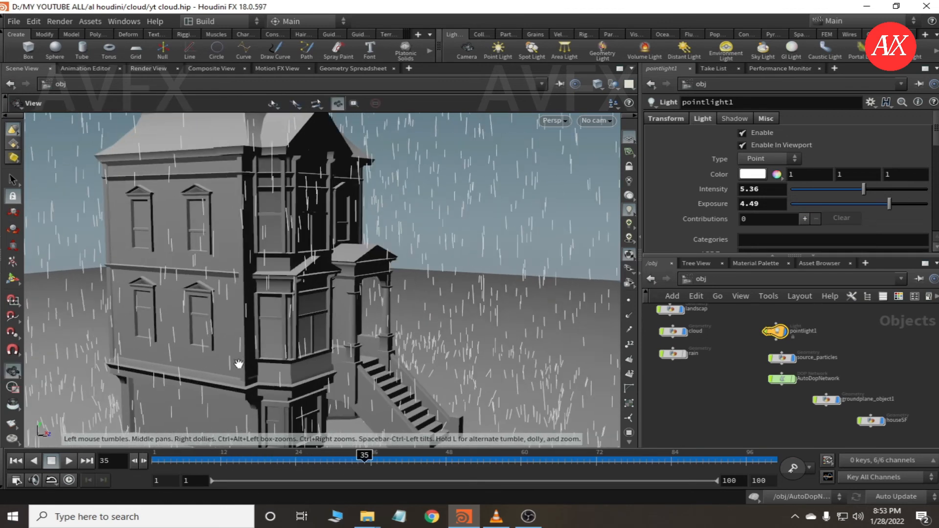
scroll(238, 363, up, 10)
scroll(237, 364, up, 2)
Step: Scrub the animation to frame 40 and examine the rain and splash lines around the front of the house
drag(237, 365, 310, 396)
drag(314, 460, 396, 460)
mouse_move(353, 439)
mouse_down()
mouse_move(309, 409)
mouse_move(182, 398)
mouse_move(223, 382)
mouse_move(175, 383)
mouse_move(287, 362)
mouse_move(339, 384)
mouse_move(319, 383)
mouse_move(352, 382)
mouse_move(297, 357)
mouse_move(305, 337)
mouse_up()
key(t)
key(Escape)
key(t)
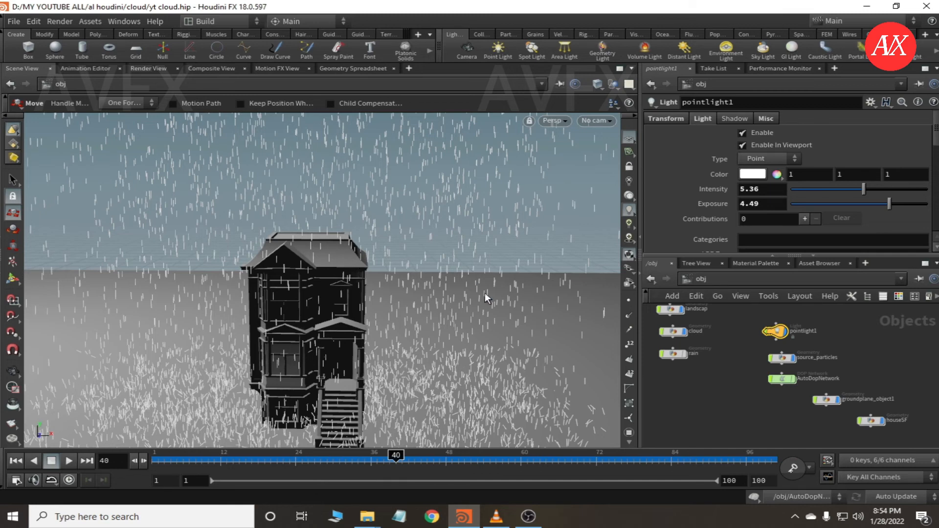
alt+right_drag(332, 350, 342, 394)
mouse_move(349, 395)
alt+mouse_down()
mouse_move(357, 358)
mouse_move(353, 384)
alt+mouse_up()
alt+right_drag(353, 384, 356, 388)
alt+middle_drag(360, 373, 362, 340)
alt+drag(361, 340, 362, 330)
middle_drag(777, 446, 781, 428)
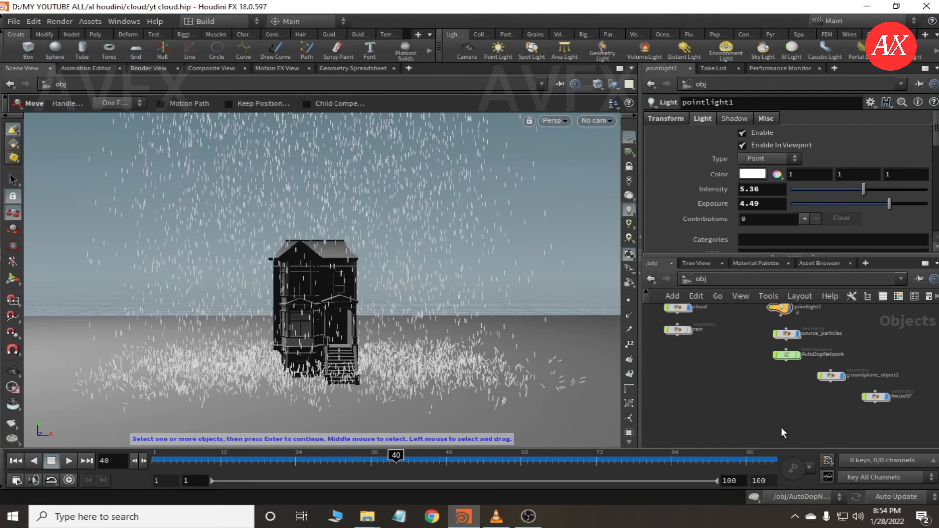
Step: Place the houseSF node below the rain node and make the house a Surface Collider for the rain simulation
drag(878, 394, 665, 353)
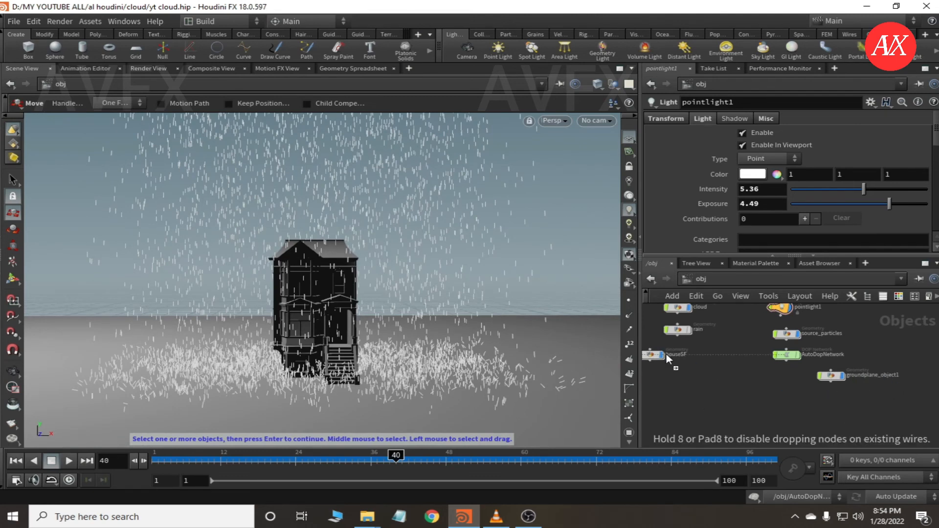
click(671, 356)
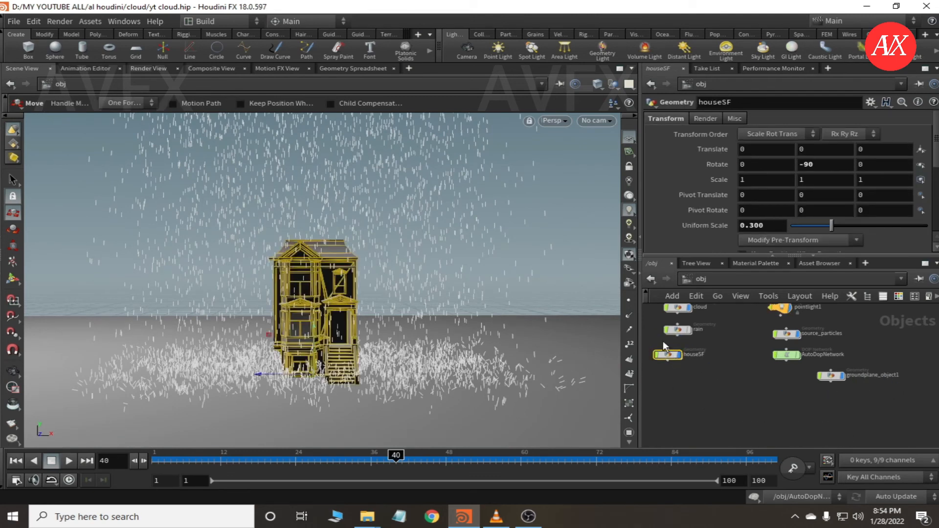
click(478, 34)
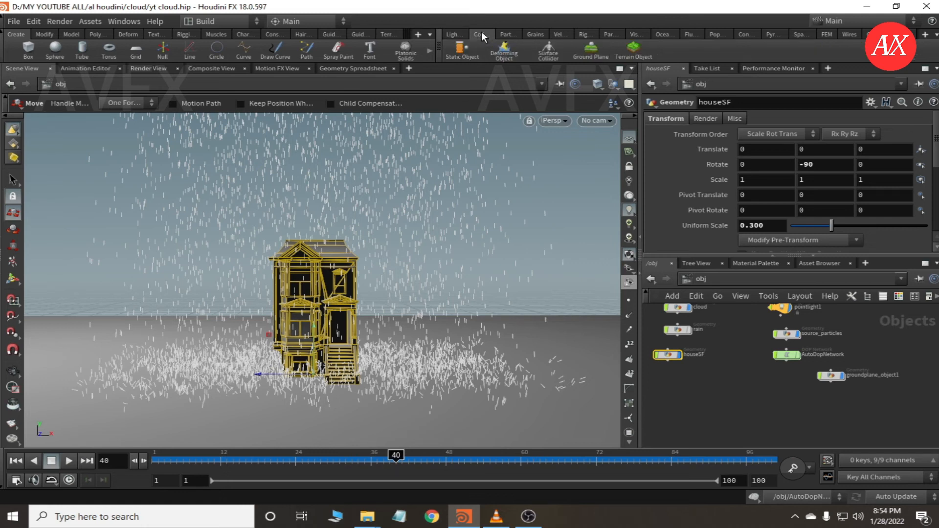
click(551, 54)
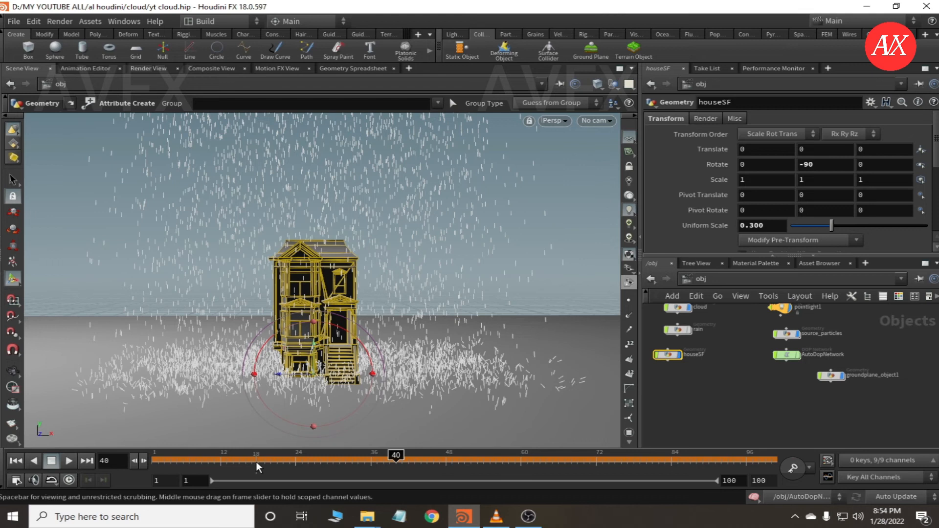
drag(253, 462, 151, 460)
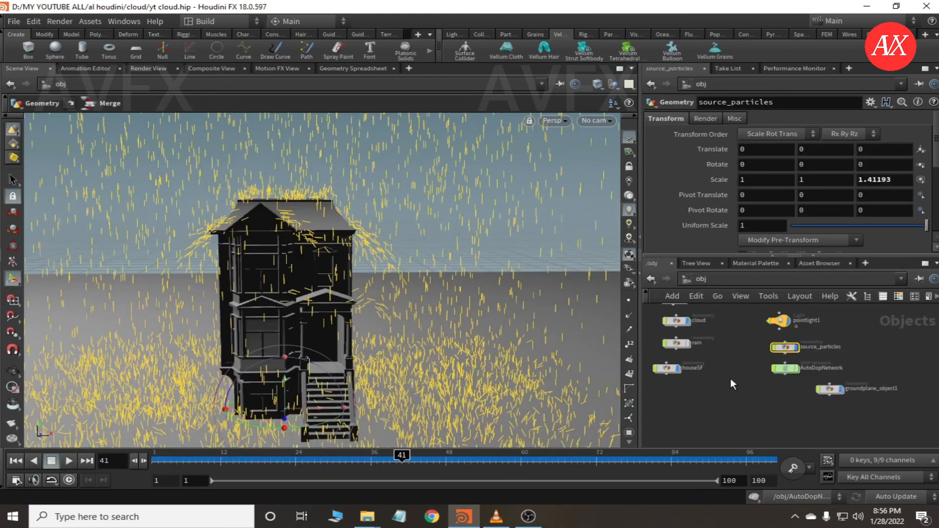
Step: Scrub the animation to frames 44 and 56 and examine the rain splashing on the house roof up close from above
drag(381, 465, 421, 458)
alt+drag(267, 249, 240, 204)
scroll(239, 204, up, 5)
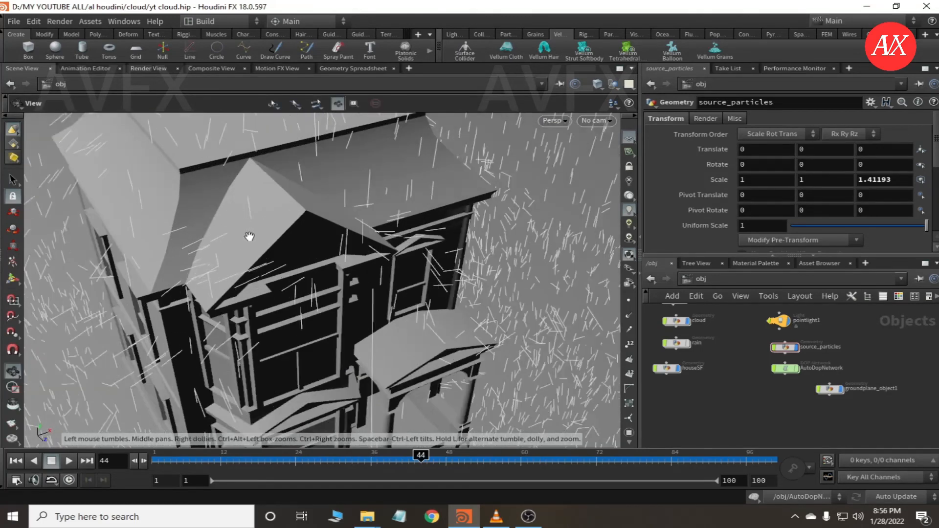
alt+right_drag(278, 260, 285, 266)
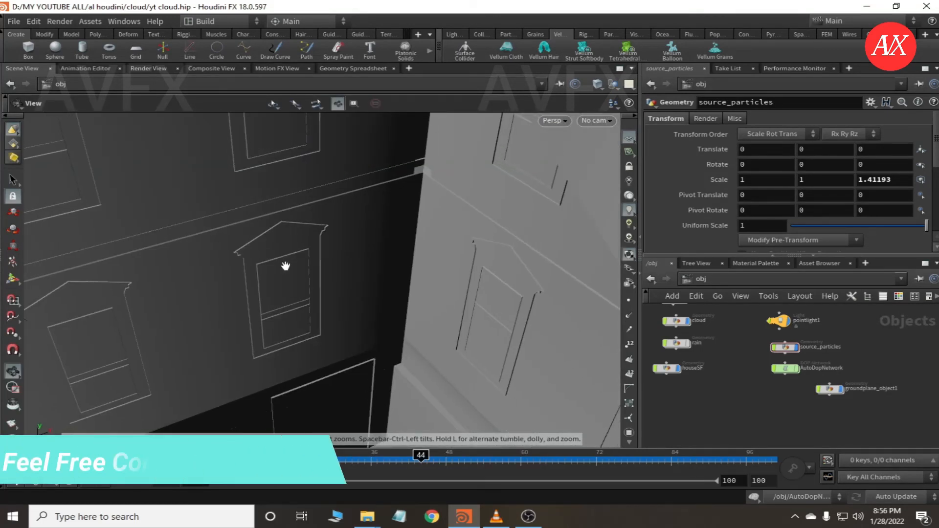
drag(417, 475, 497, 474)
scroll(304, 334, up, 4)
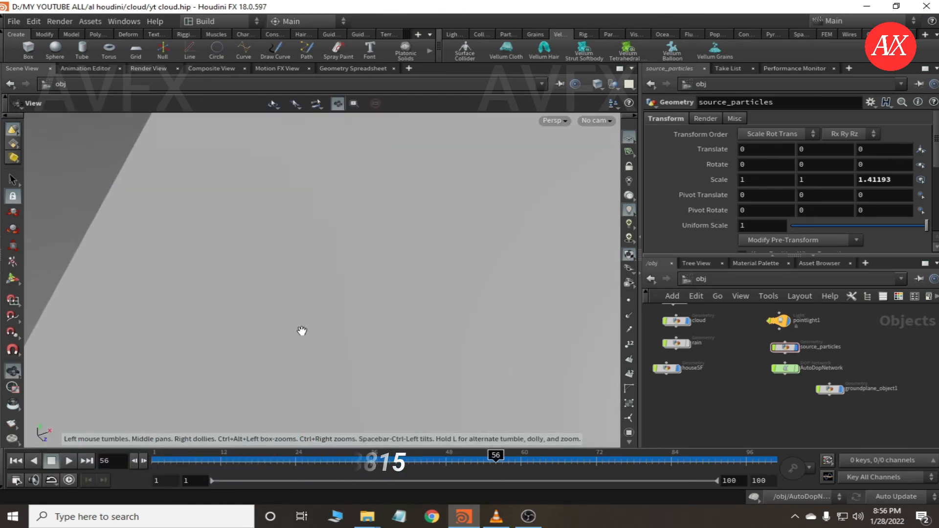
scroll(302, 331, down, 6)
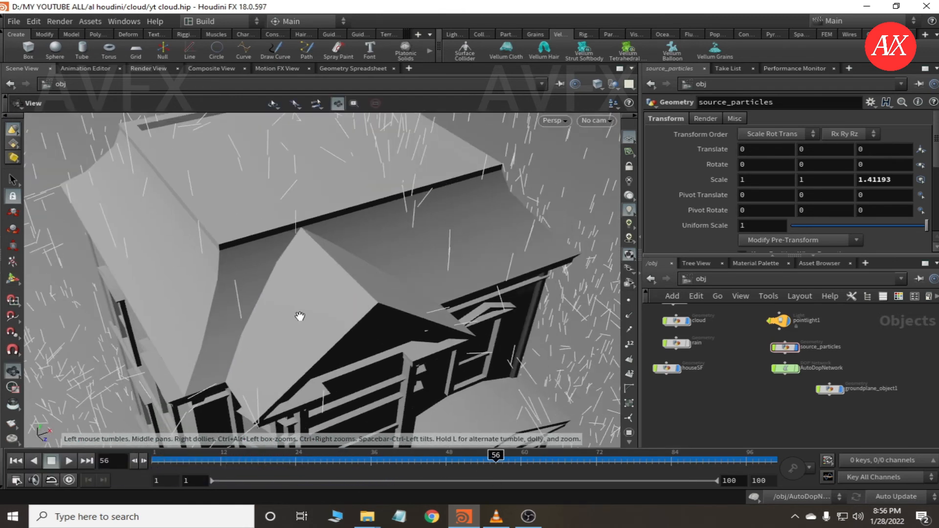
Step: Scrub to frame 52 and examine the splash lines along the roof edges from the front of the house
scroll(296, 316, down, 7)
mouse_move(309, 344)
mouse_down()
mouse_move(290, 304)
mouse_move(306, 340)
mouse_up()
drag(277, 461, 469, 467)
key(space)
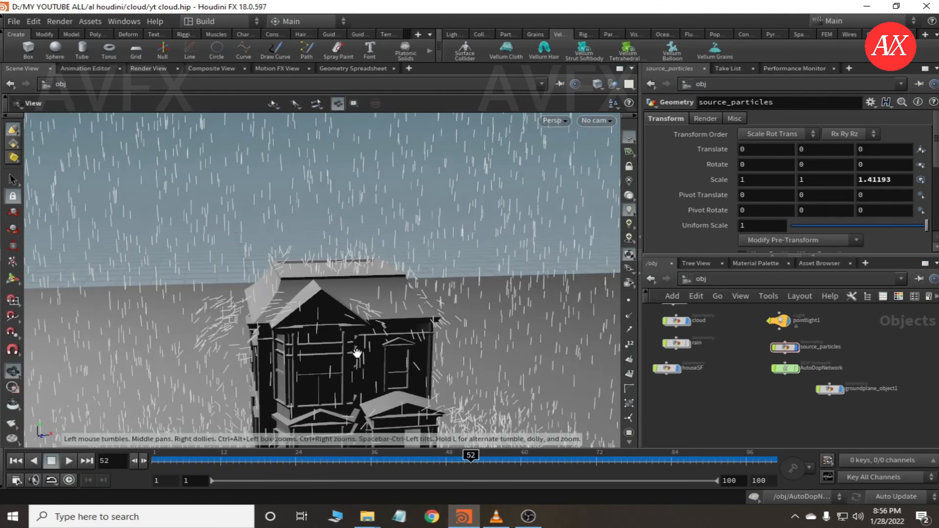
scroll(357, 353, down, 3)
middle_drag(340, 350, 301, 304)
mouse_move(351, 357)
mouse_down()
mouse_move(325, 349)
mouse_move(333, 362)
mouse_up()
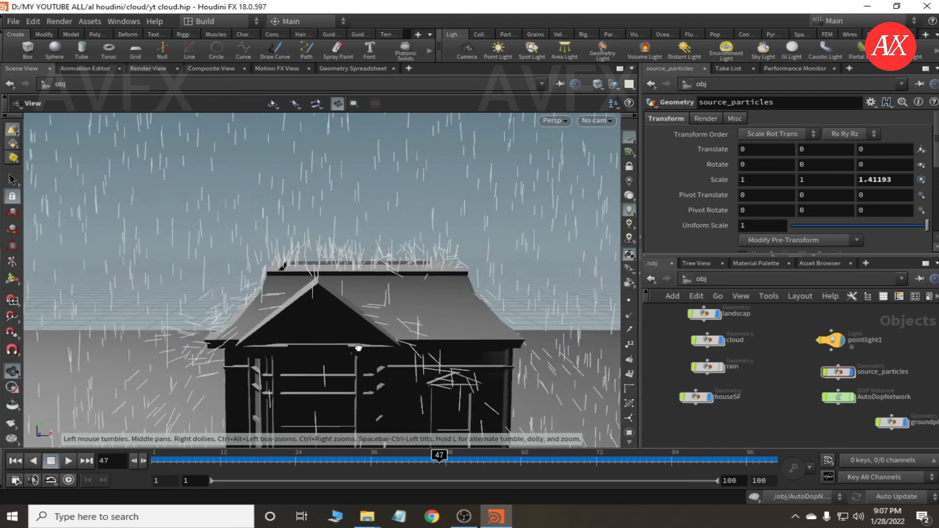
Step: In AutoDopNetwork, set popreplicate1's Impulse Count to 0.2 and Const. Activation to 0.1, and replay the simulation from frame 1
double_click(837, 397)
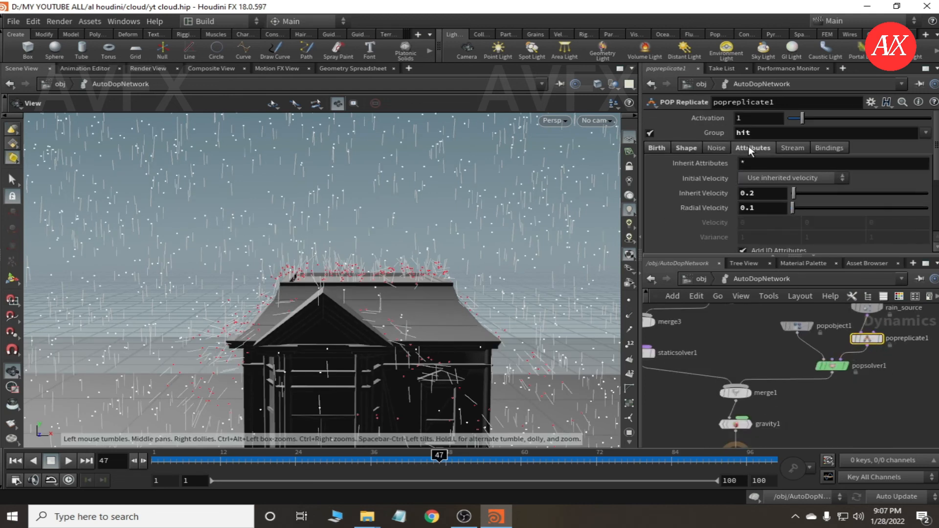
scroll(748, 145, down, 1)
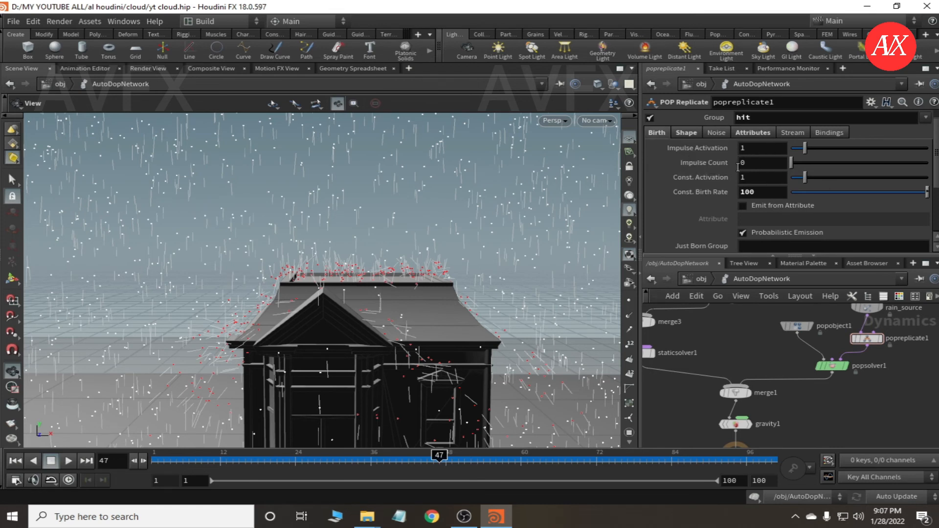
text(0.2)
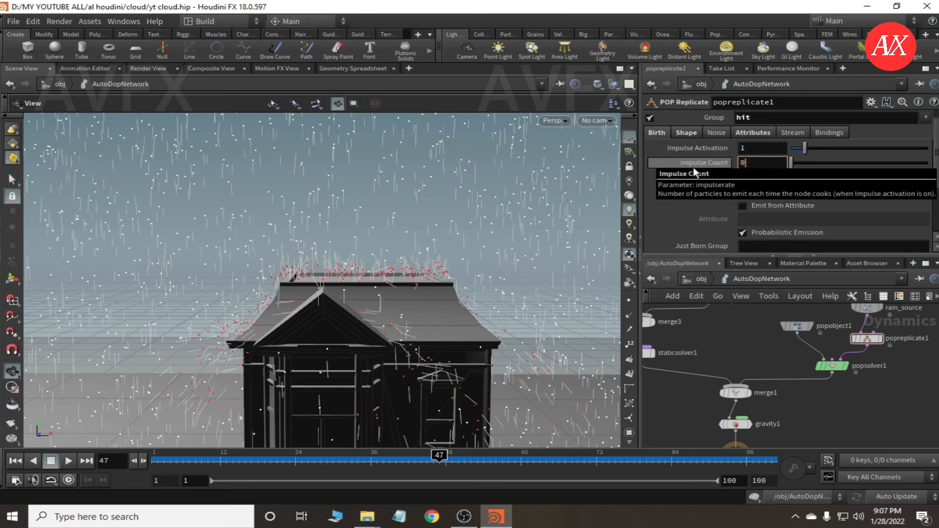
key(Return)
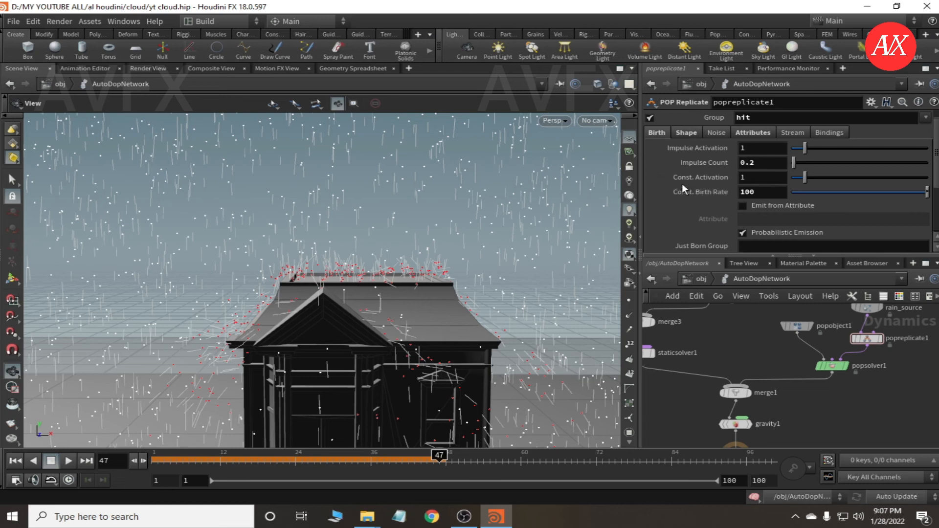
drag(804, 177, 782, 180)
text(1)
key(Return)
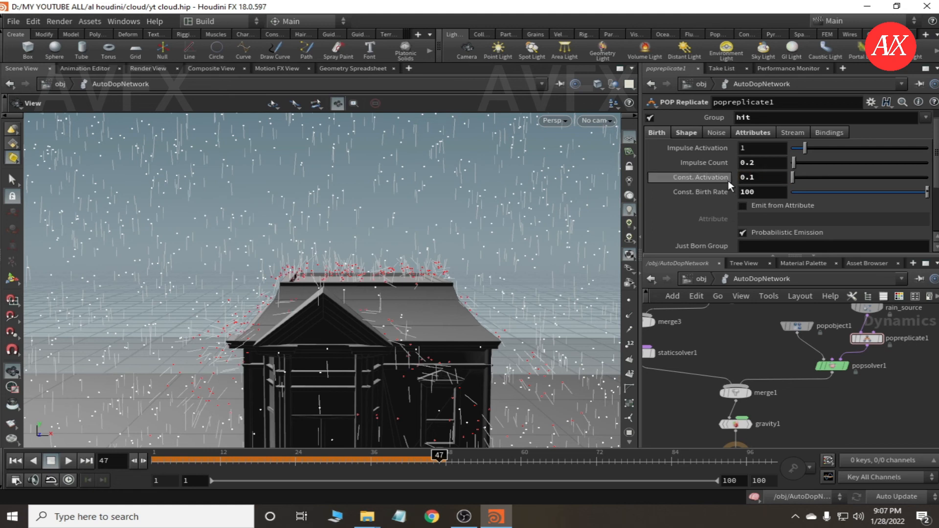
click(15, 461)
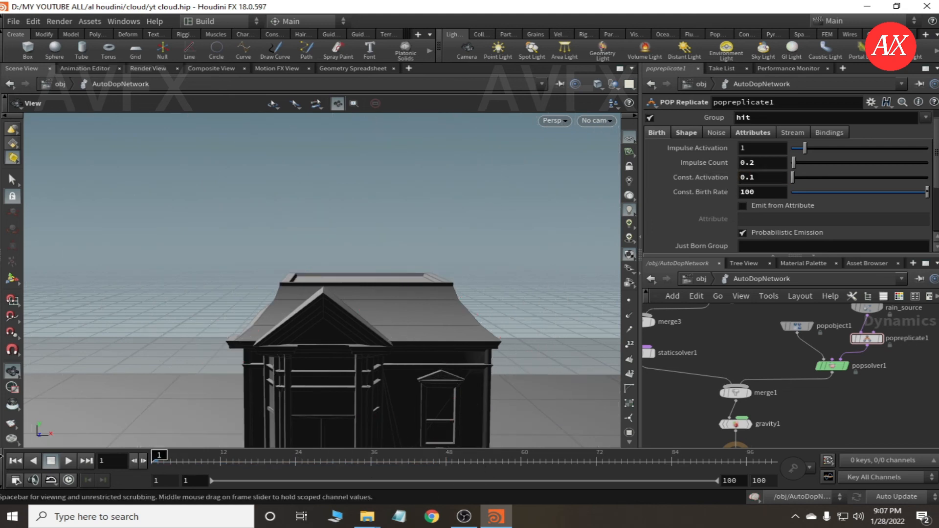
click(69, 461)
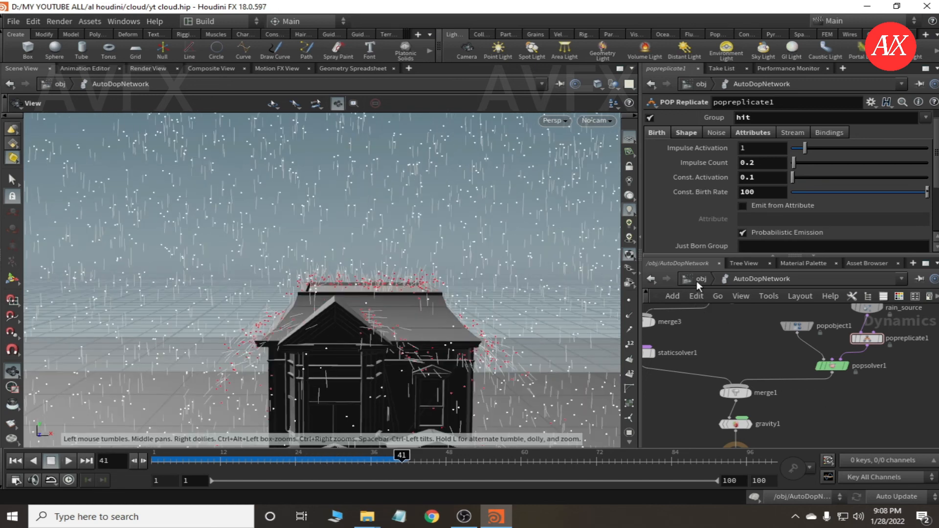
Step: Turn off Load from Disk on filecache1 inside source_particles and save the particle cache to disk for frames 1 to 100
click(697, 281)
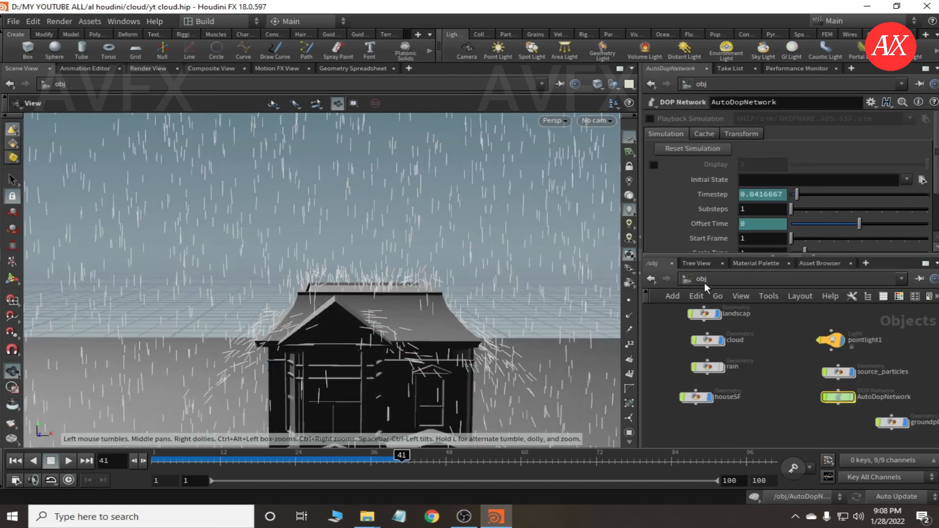
double_click(838, 370)
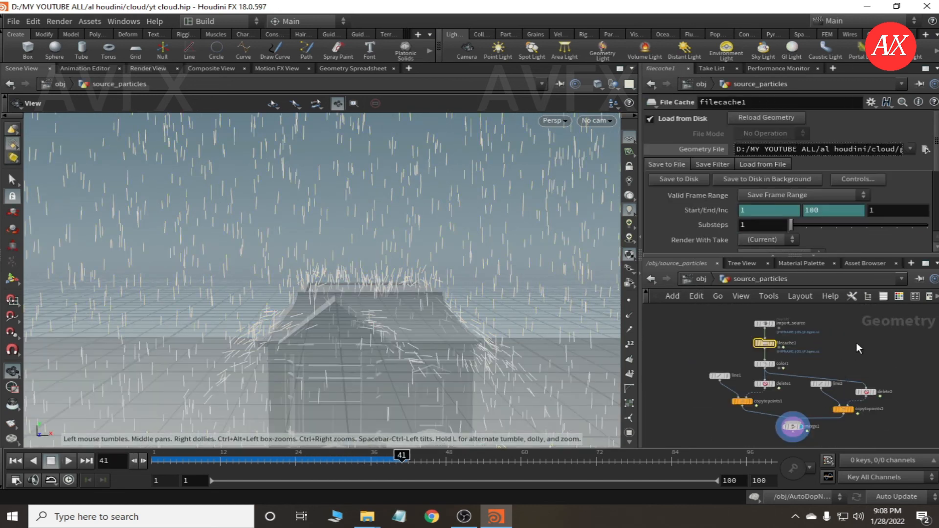
key(l)
scroll(767, 344, up, 3)
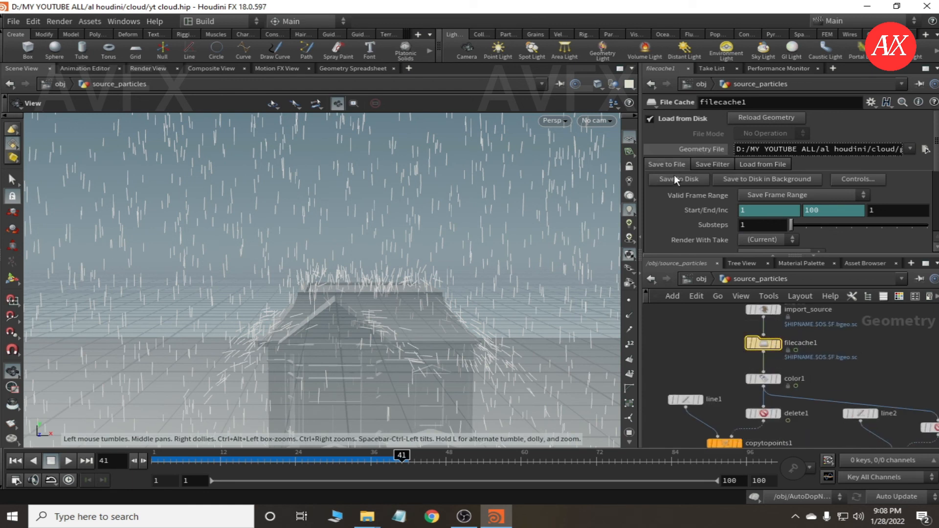
click(650, 119)
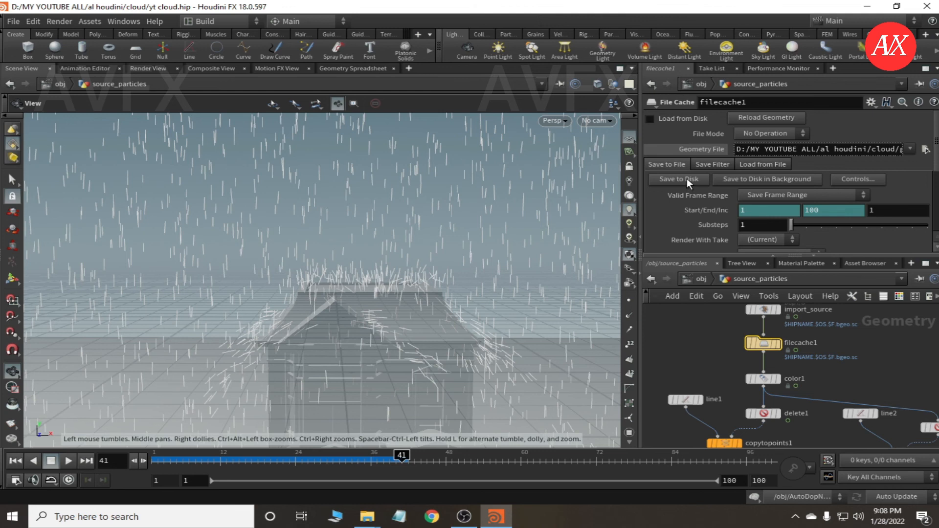
click(687, 178)
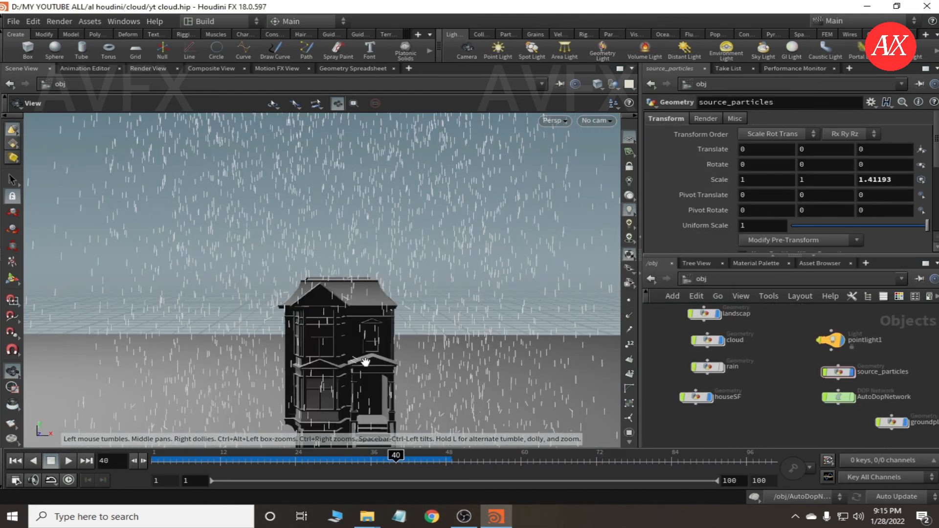
Step: Play the animation from frame 1 and examine the rain around the house roof up close and under the whole cloud from afar
scroll(370, 362, down, 6)
mouse_move(361, 368)
mouse_down()
mouse_move(447, 388)
mouse_move(387, 338)
mouse_move(361, 373)
mouse_up()
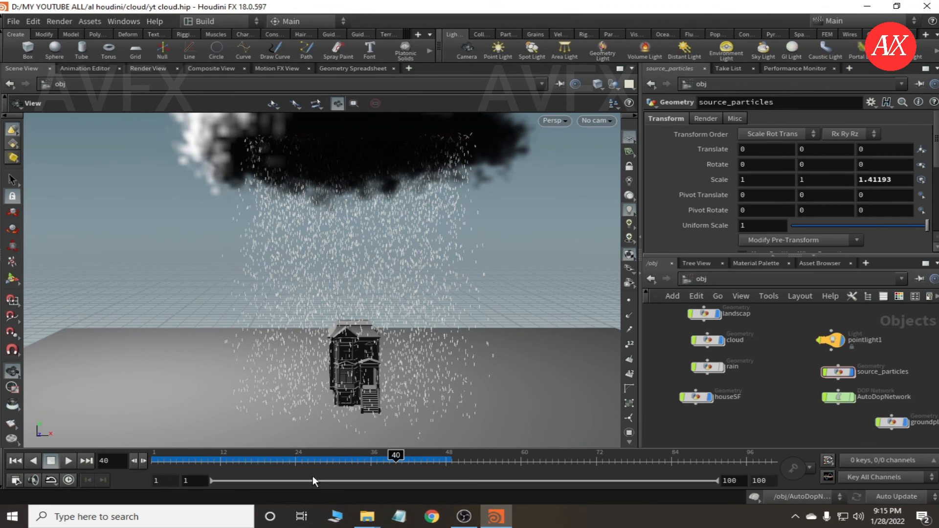
drag(272, 455, 155, 454)
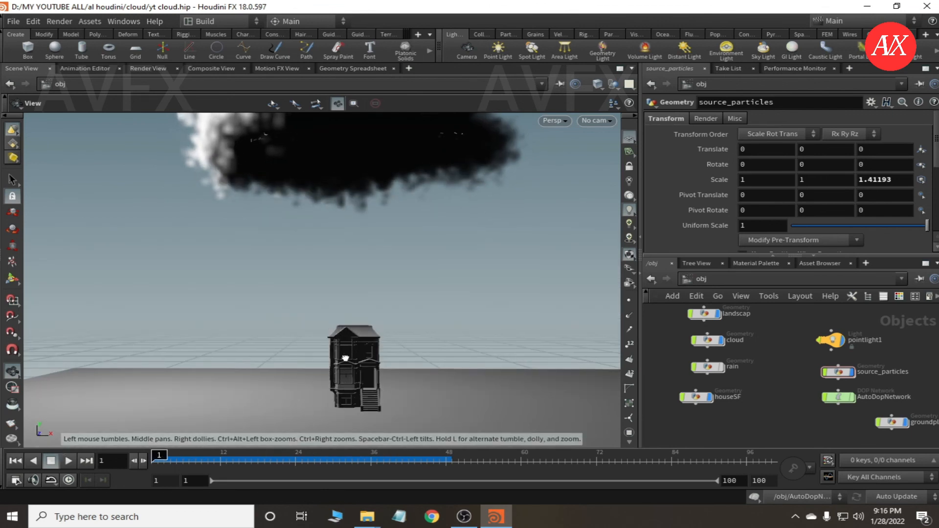
click(69, 460)
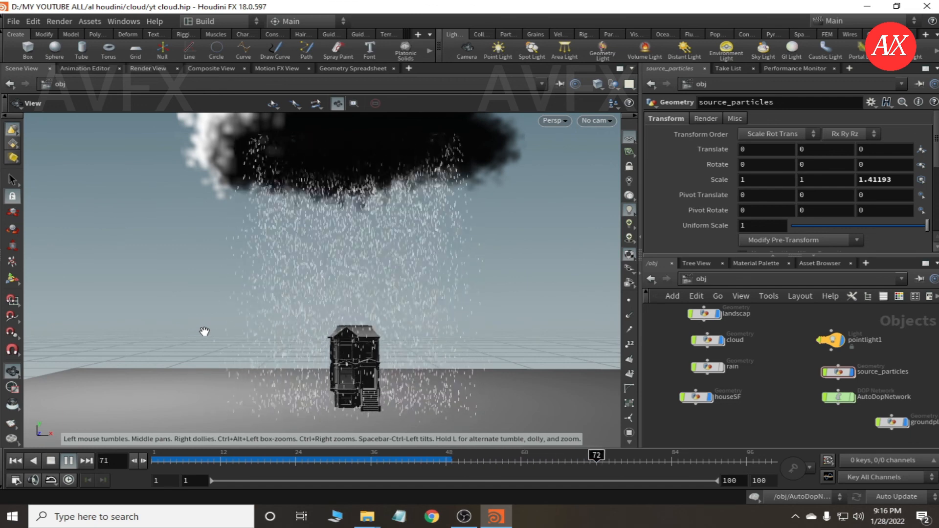
scroll(336, 345, up, 10)
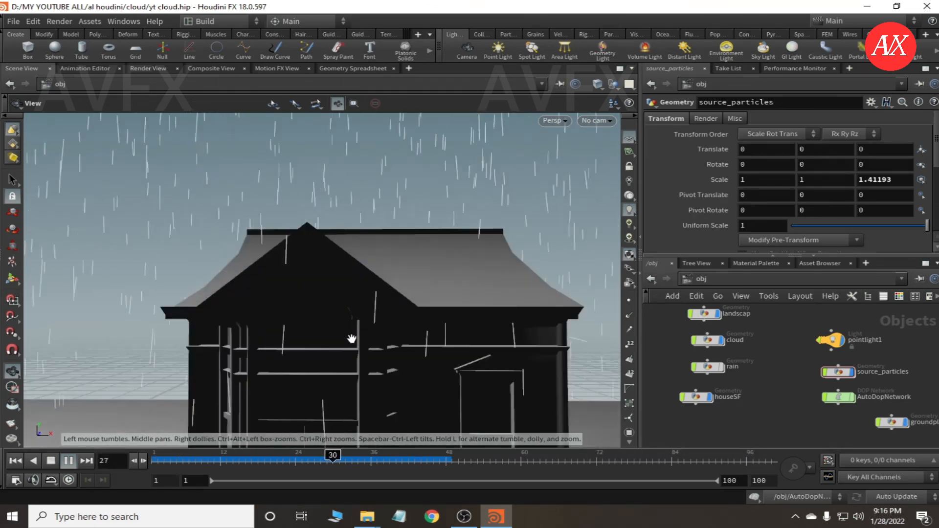
scroll(414, 310, down, 10)
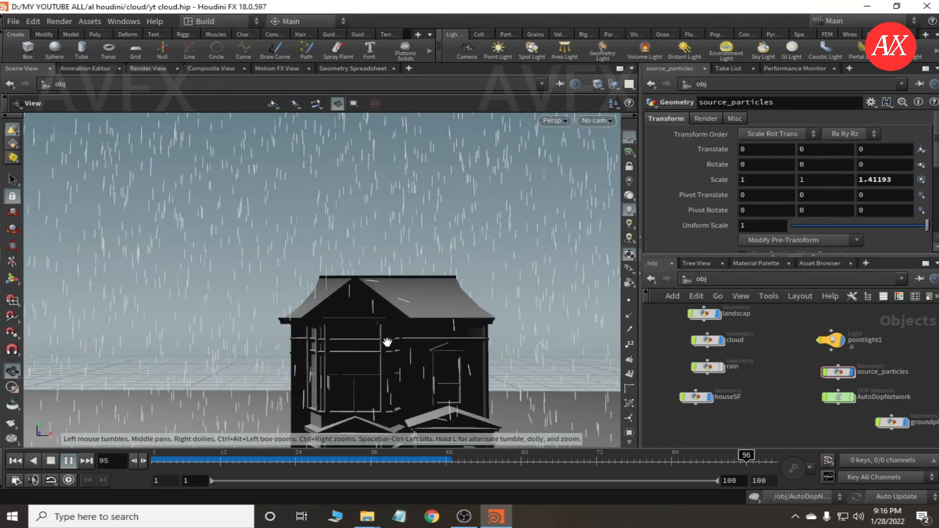
drag(372, 413, 378, 384)
scroll(378, 383, down, 5)
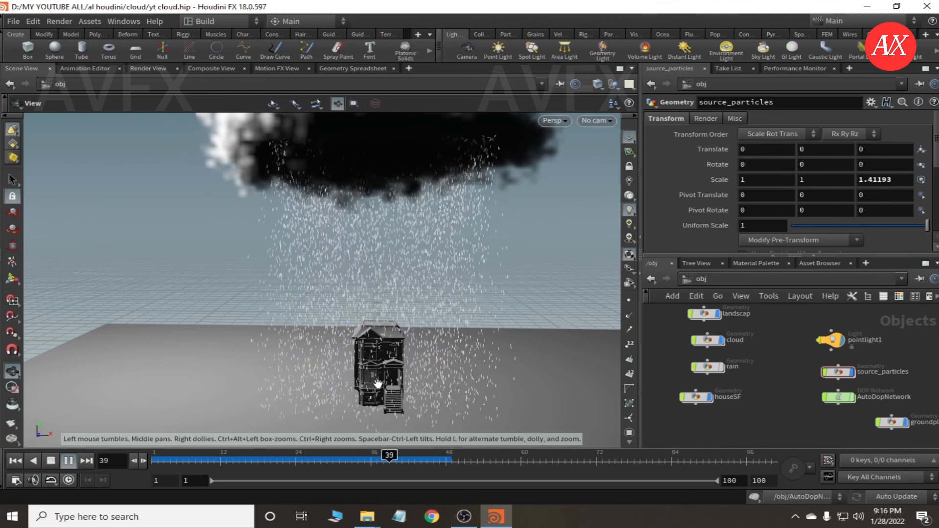
drag(369, 379, 386, 361)
scroll(439, 381, down, 3)
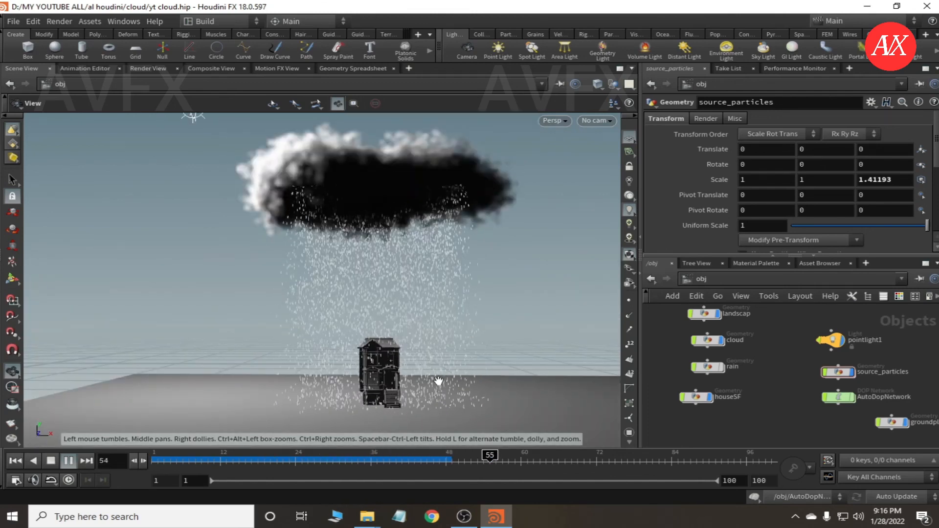